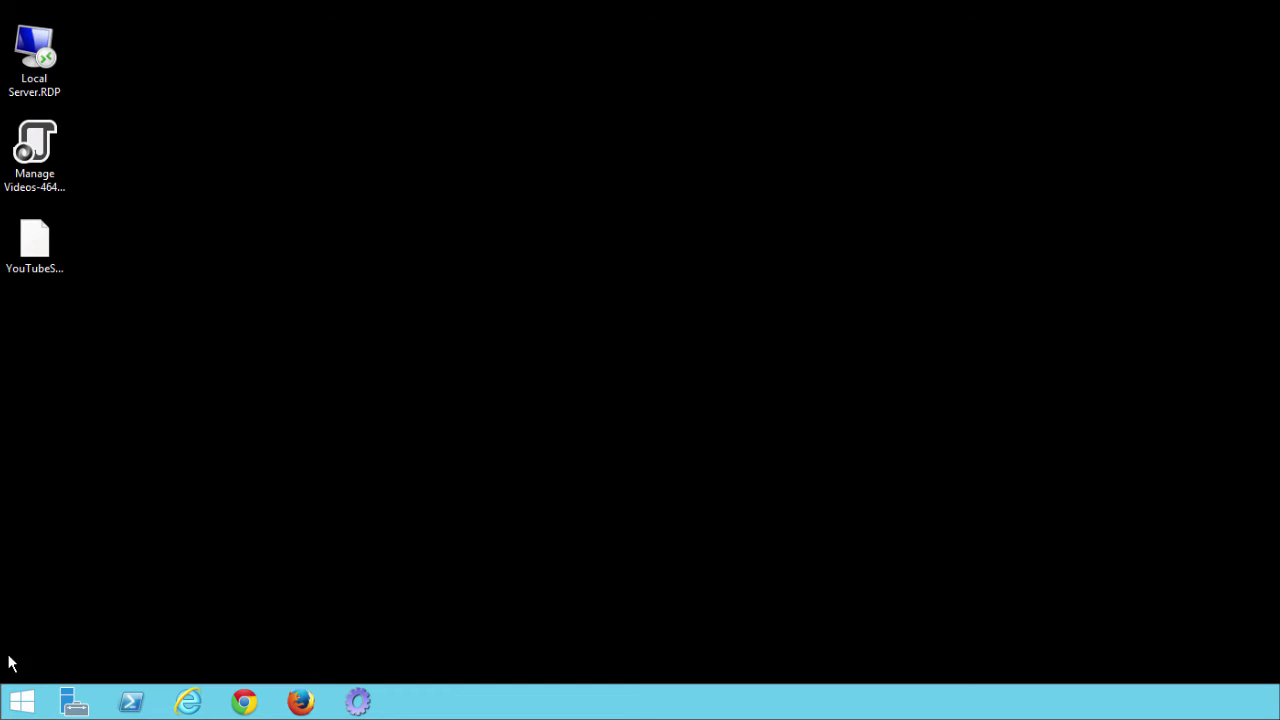
Launch K2 Designer from the K2 smartforms programs under K2 blackpearl.
left_click(20, 702)
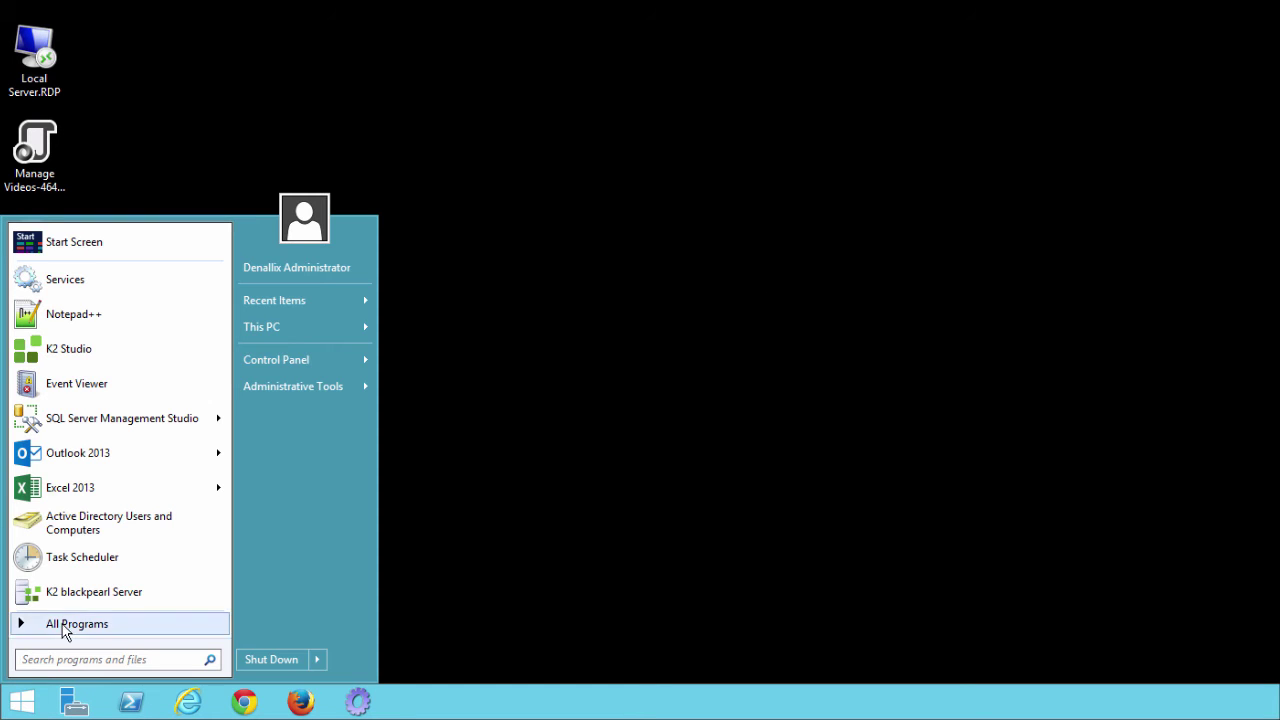
left_click(24, 625)
scroll(88, 418, "up", 1)
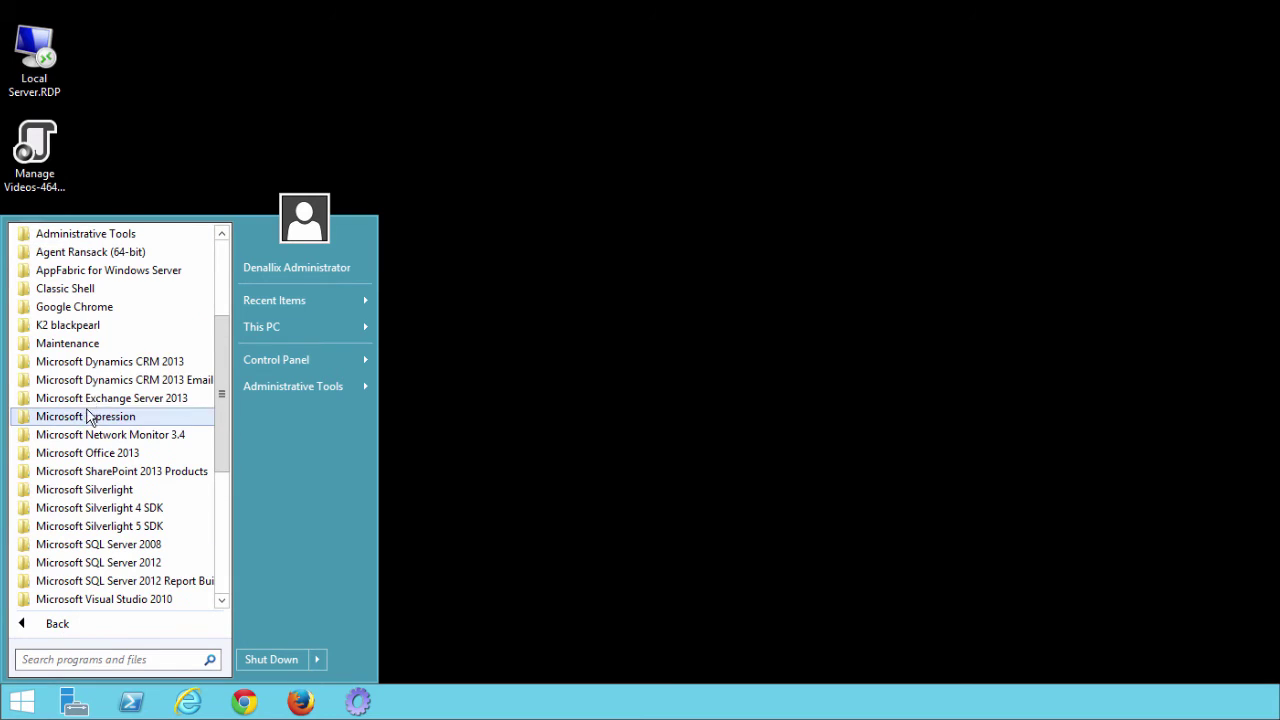
left_click(98, 327)
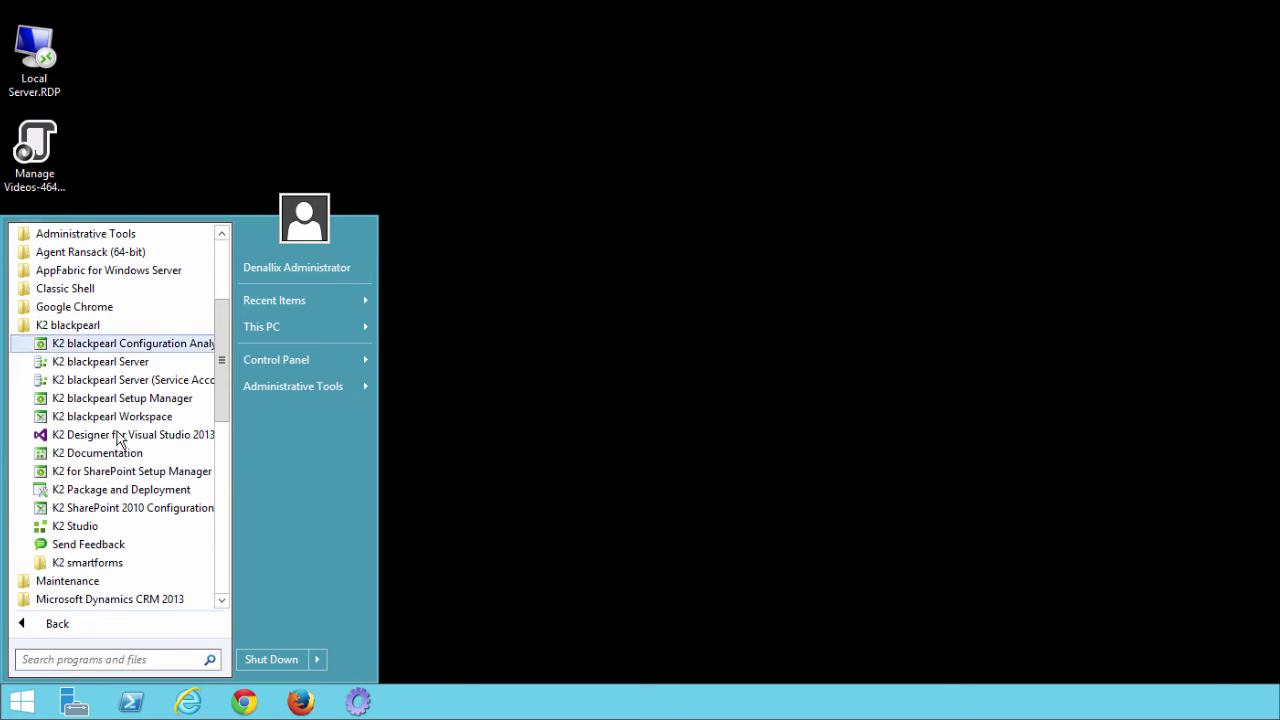
left_click(104, 564)
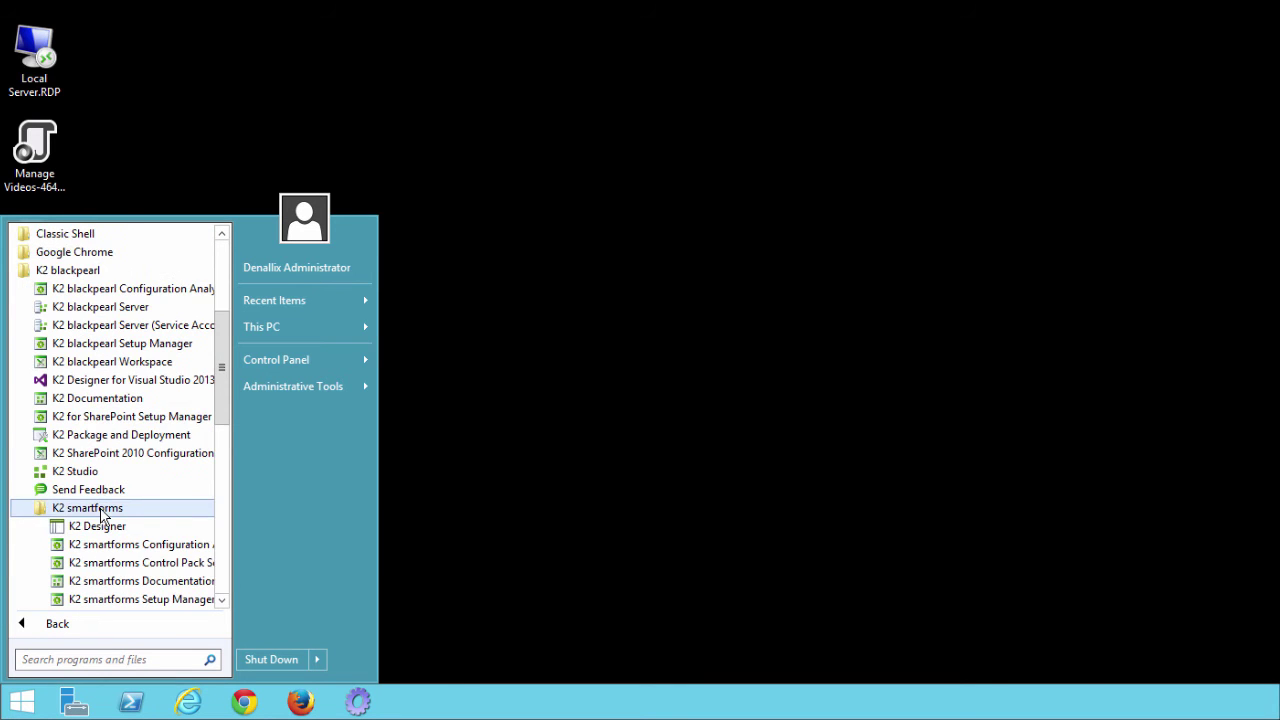
left_click(138, 532)
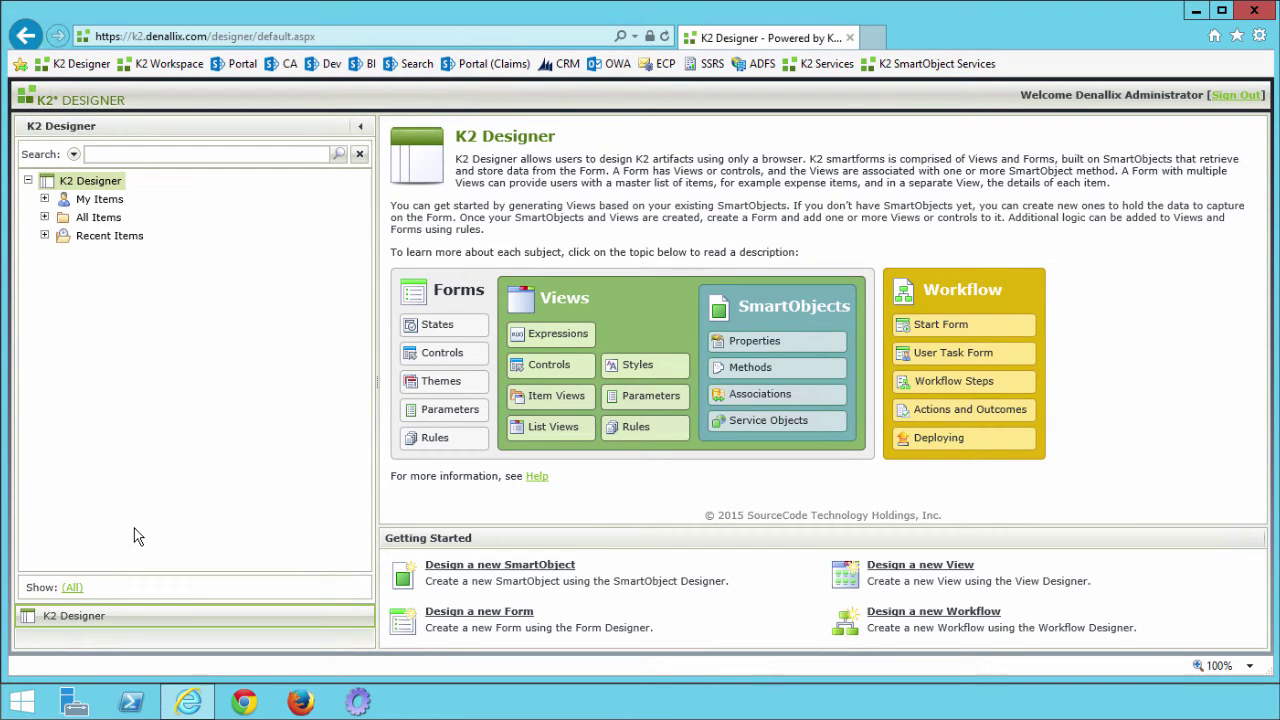
Open the runtime page of the Temporary Access Request Form from K2 Learning's Temporary Access Application category.
left_click(44, 217)
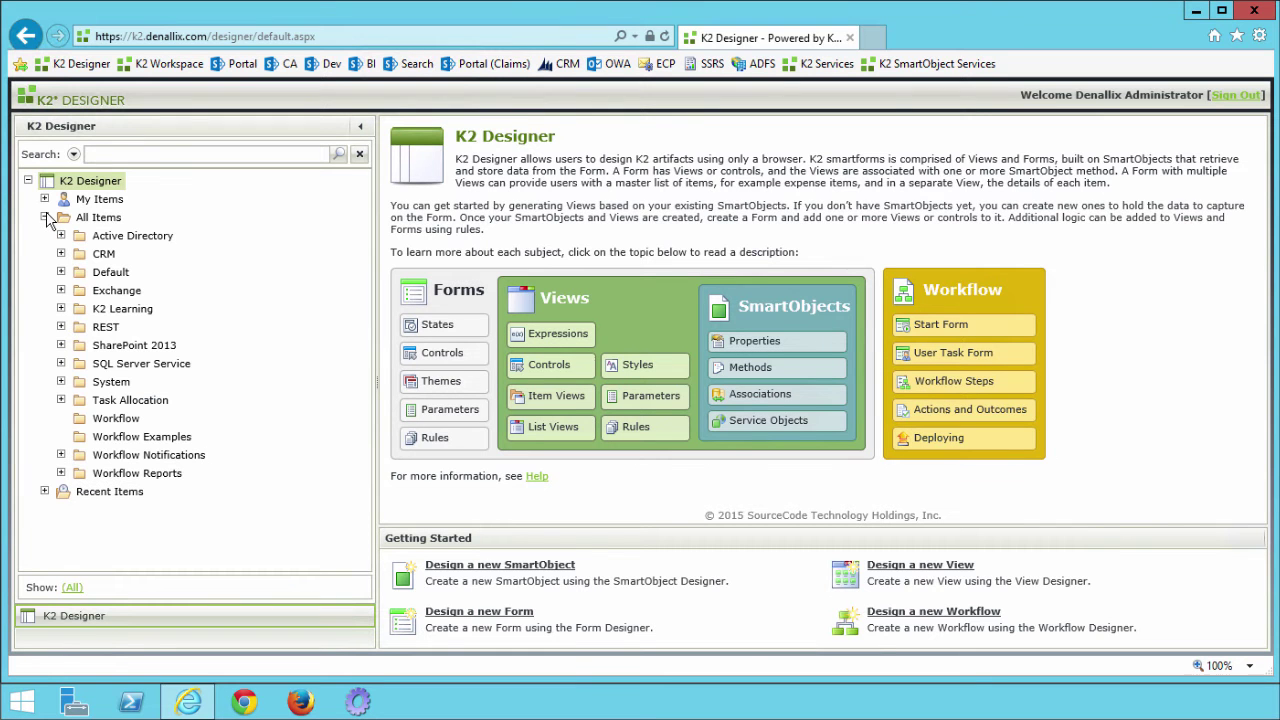
left_click(61, 309)
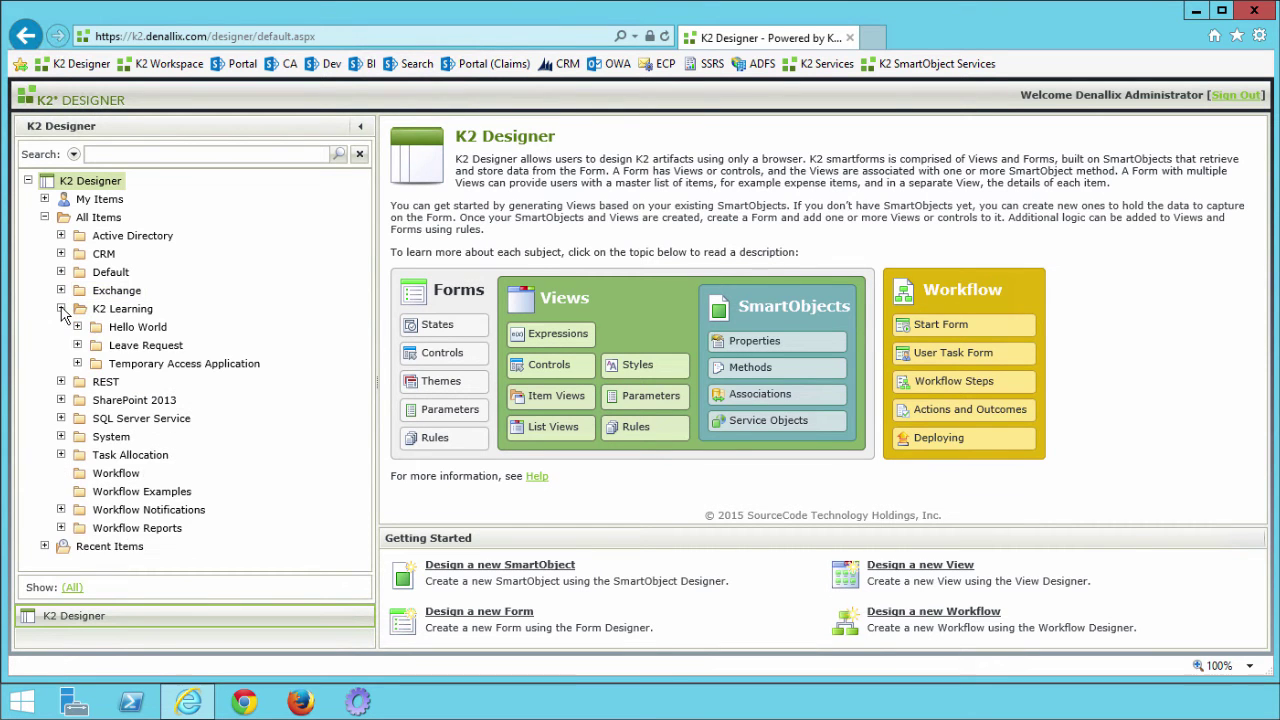
left_click(78, 364)
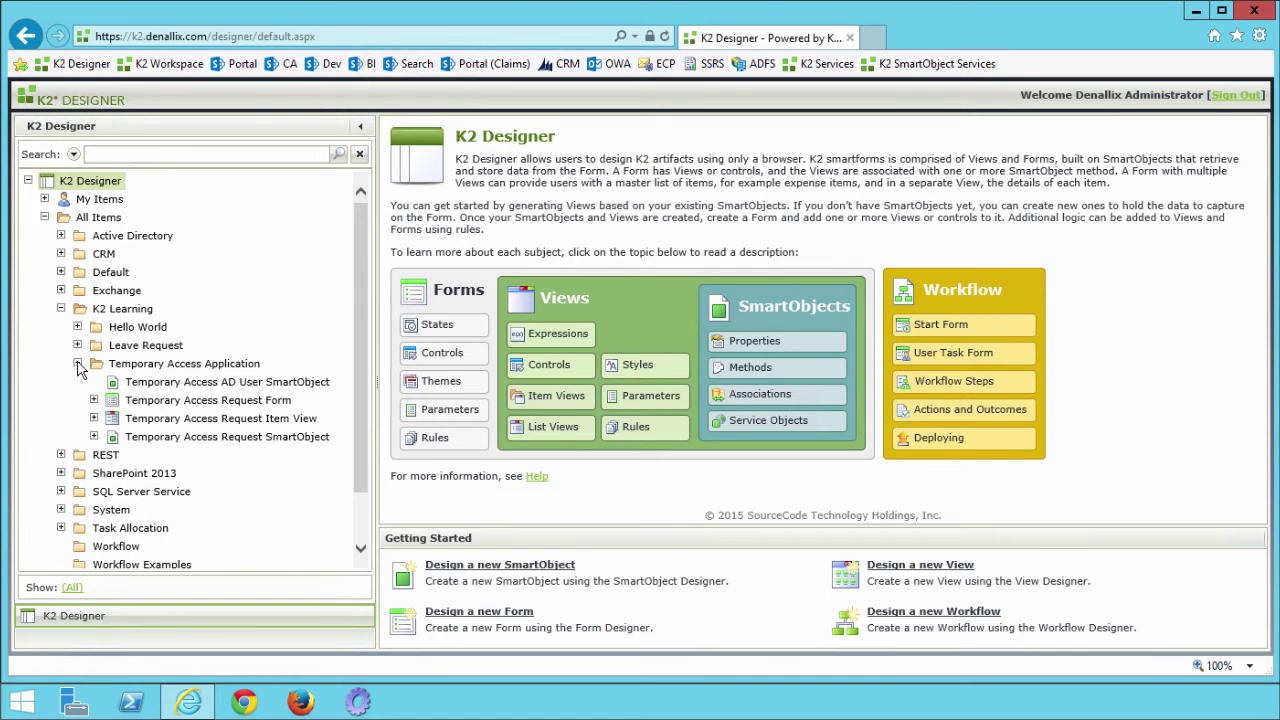
left_click(170, 401)
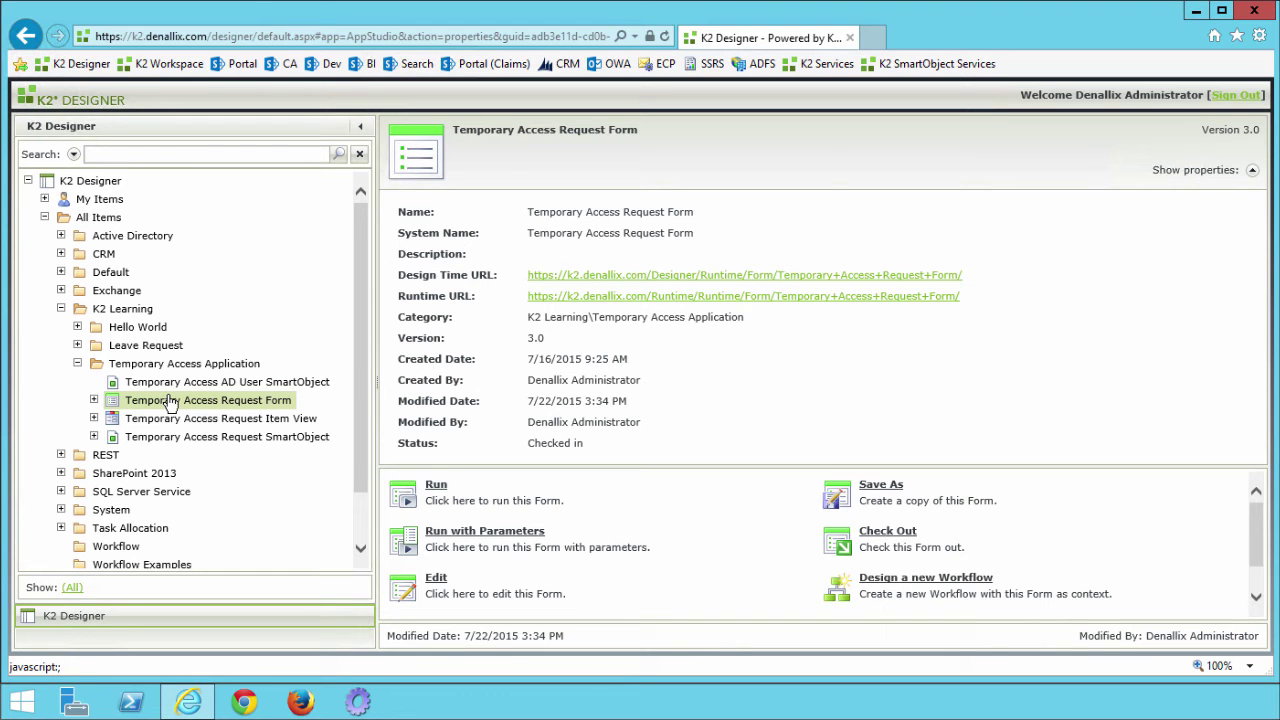
left_click(608, 297)
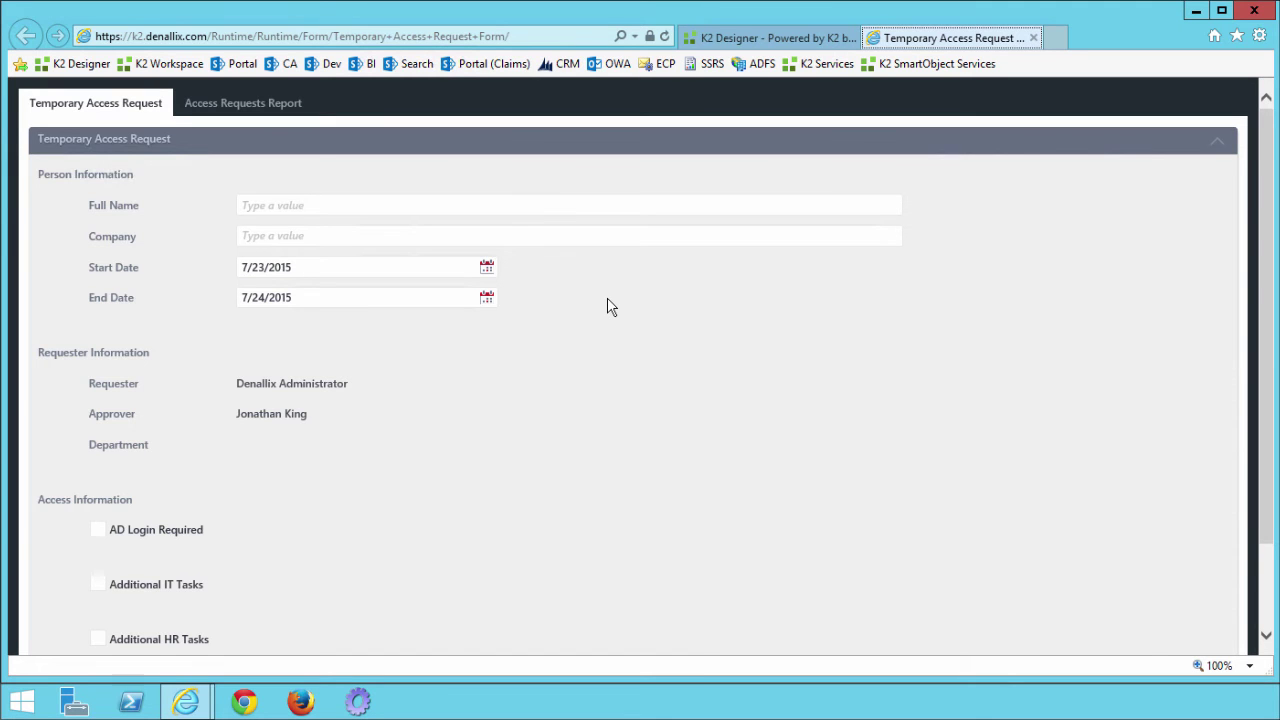
Submit a temporary access request with full name First Test and company First Test Company, keeping the default dates, and acknowledge the submission.
left_click(458, 210)
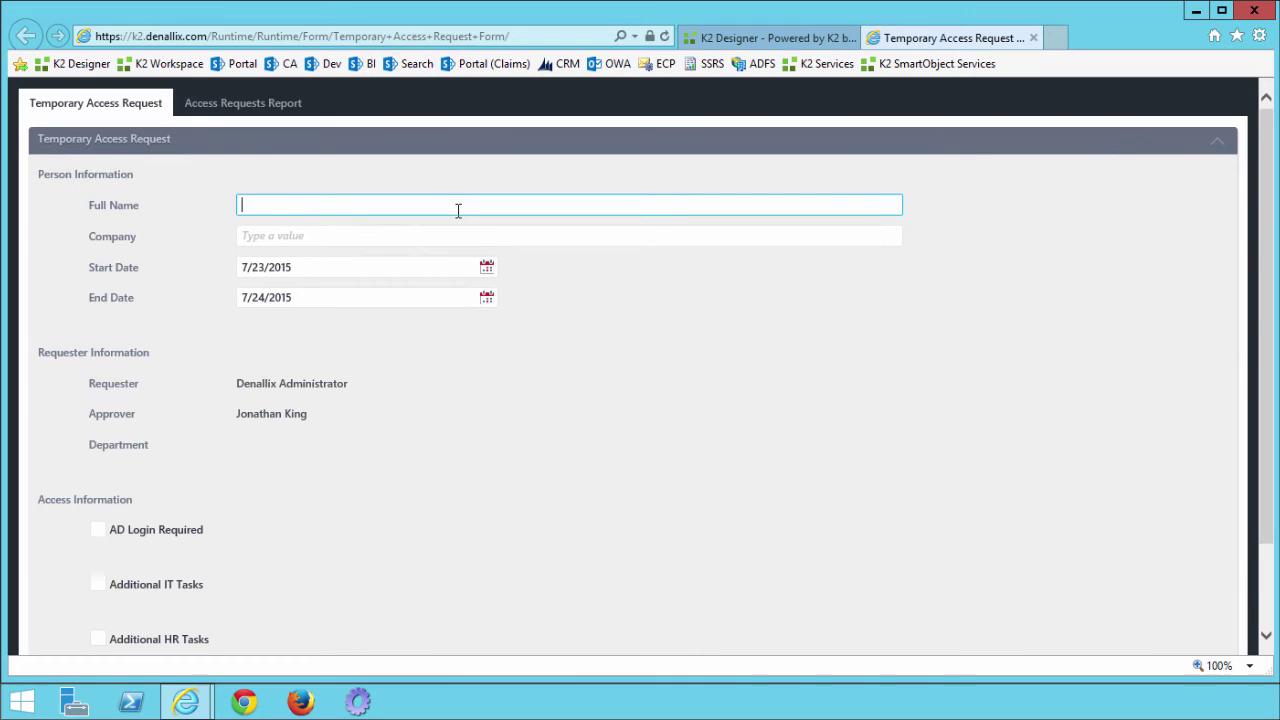
type("First Test")
left_click(460, 235)
type("First Test Company")
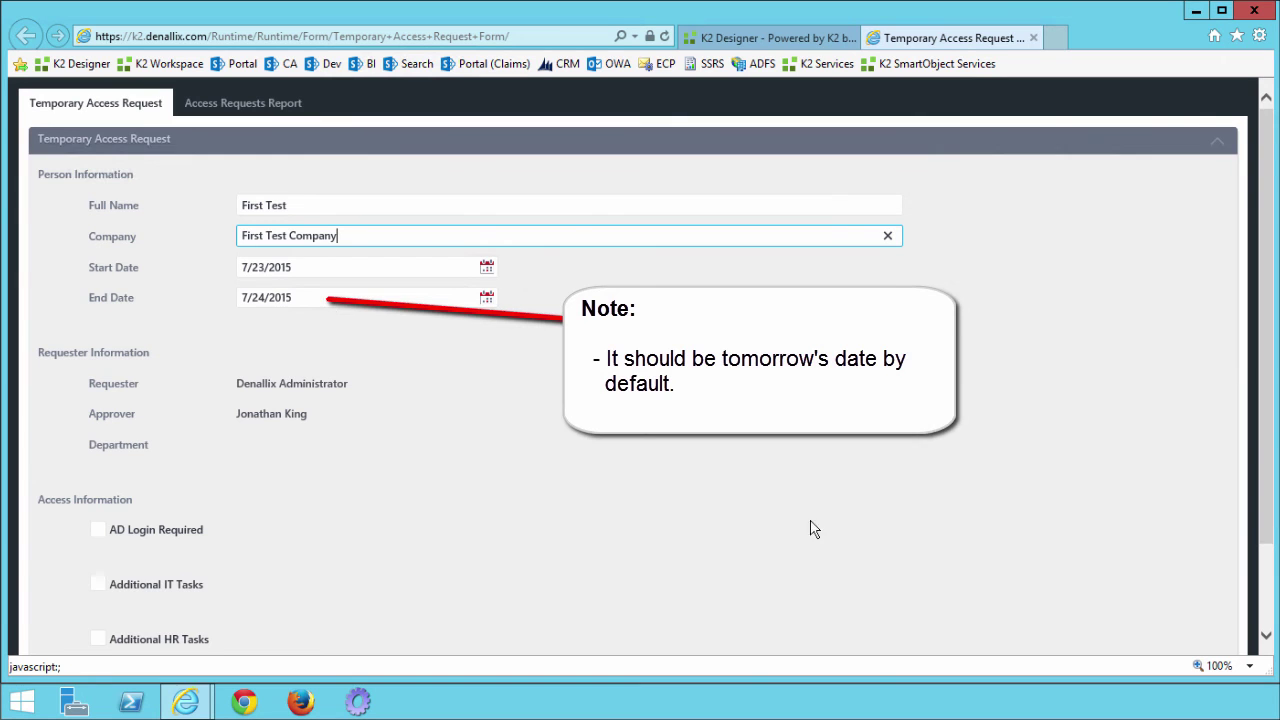
left_click_drag(1263, 420, 1263, 500)
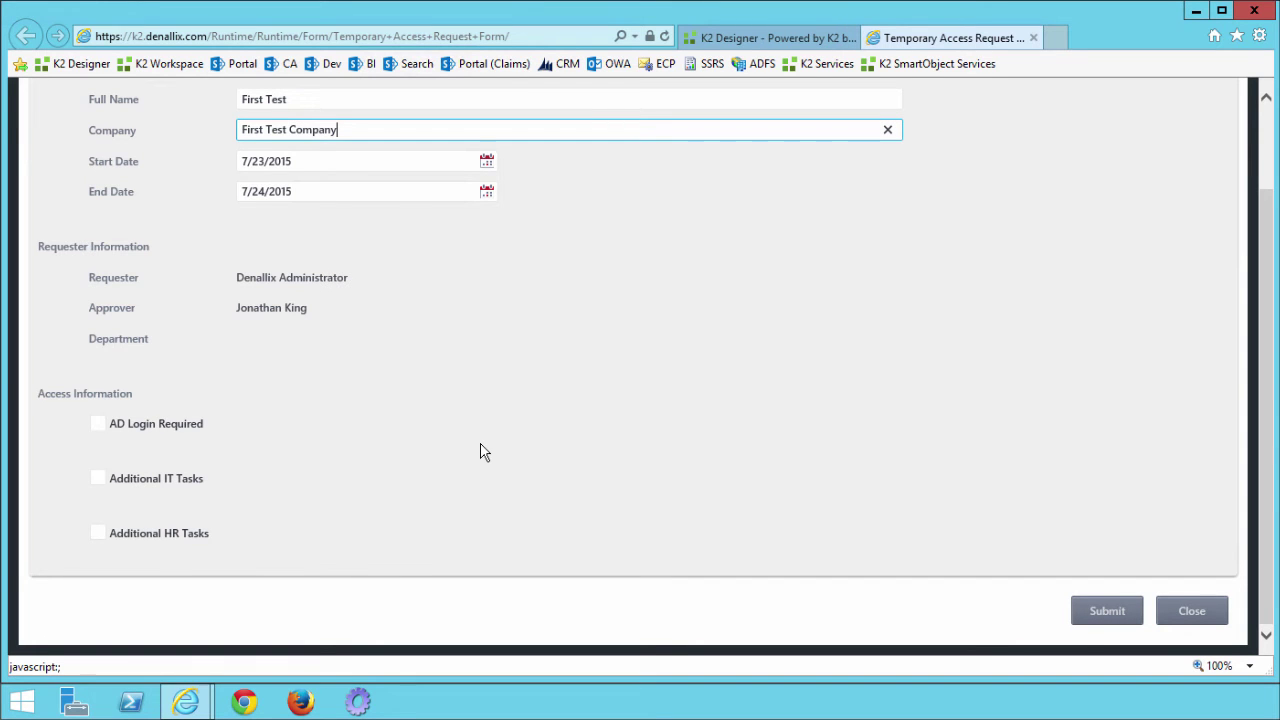
left_click(1089, 615)
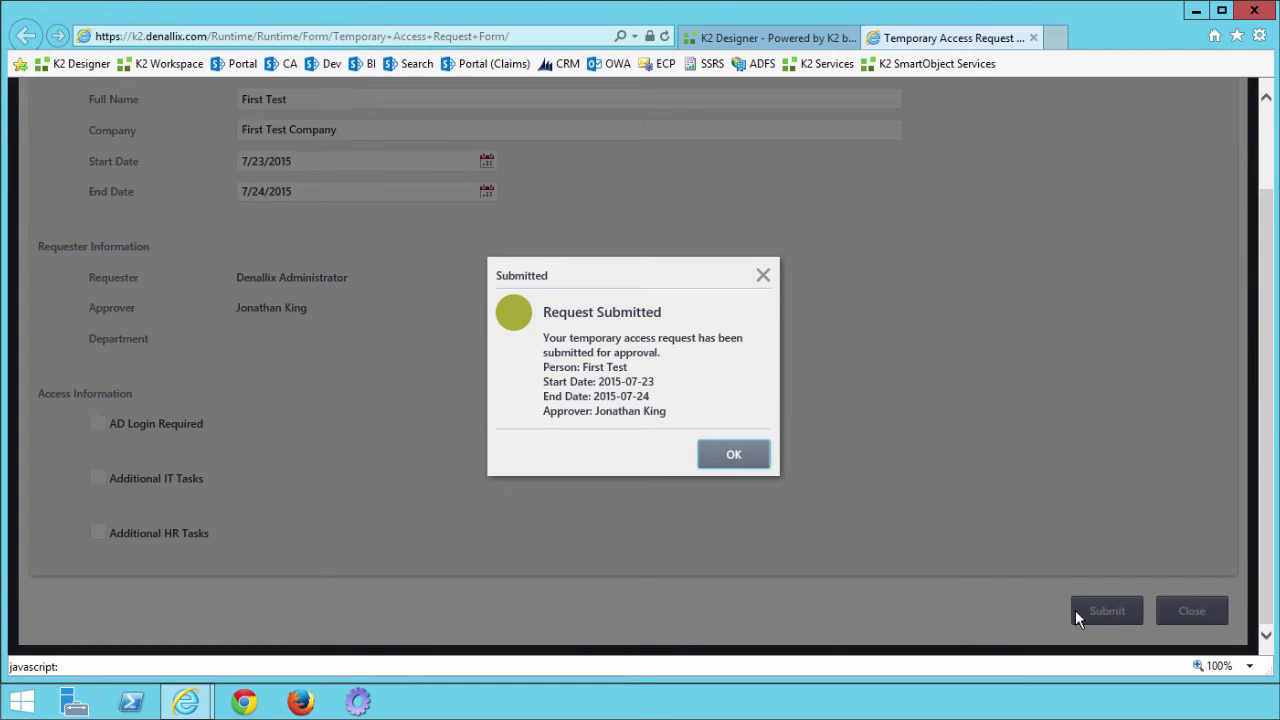
left_click(733, 454)
Fill in a new request with full name Second Test, company Second Test Company and end date 7/25/2015.
scroll(733, 454, "up", 2)
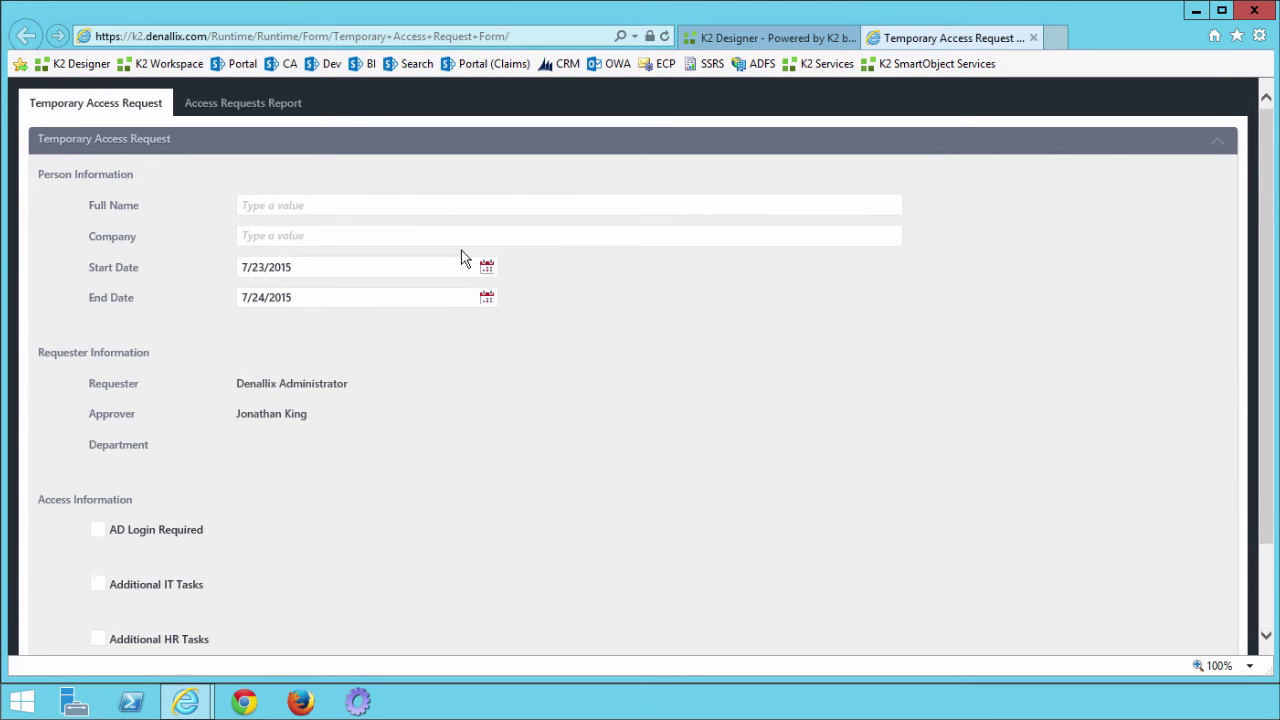
left_click(432, 208)
type("Second Test")
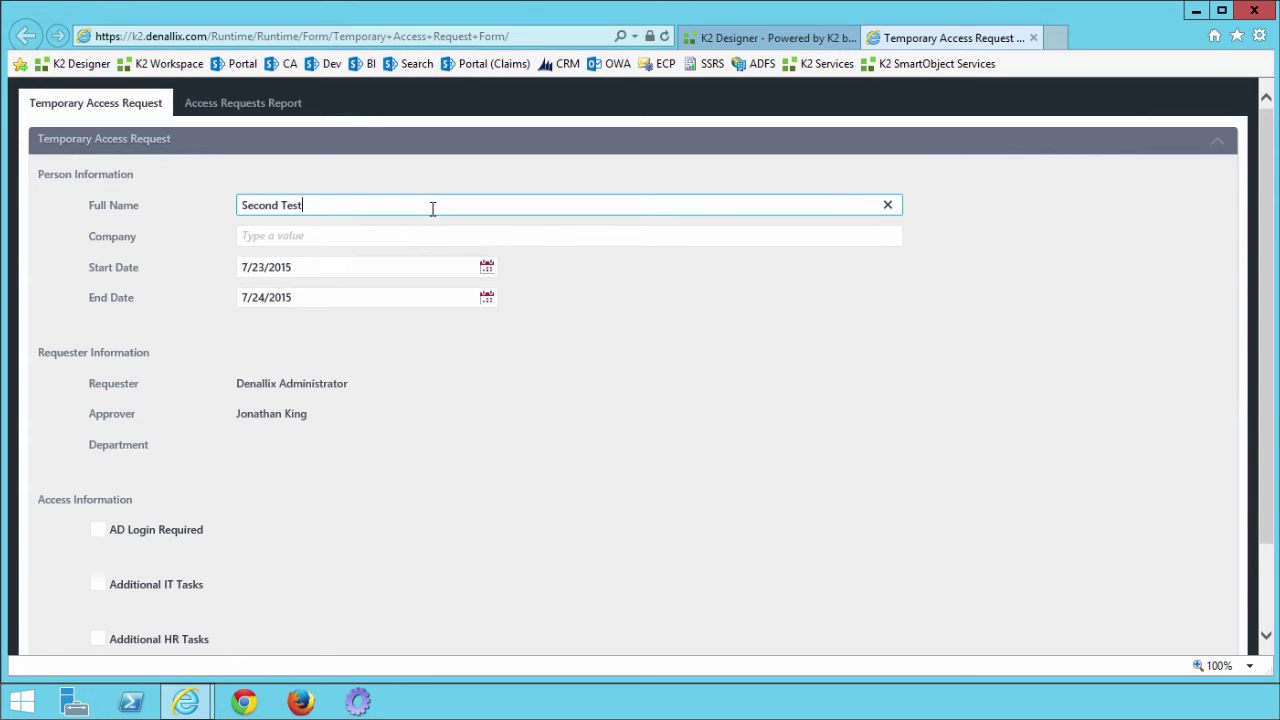
left_click(434, 240)
type("Second Test Company")
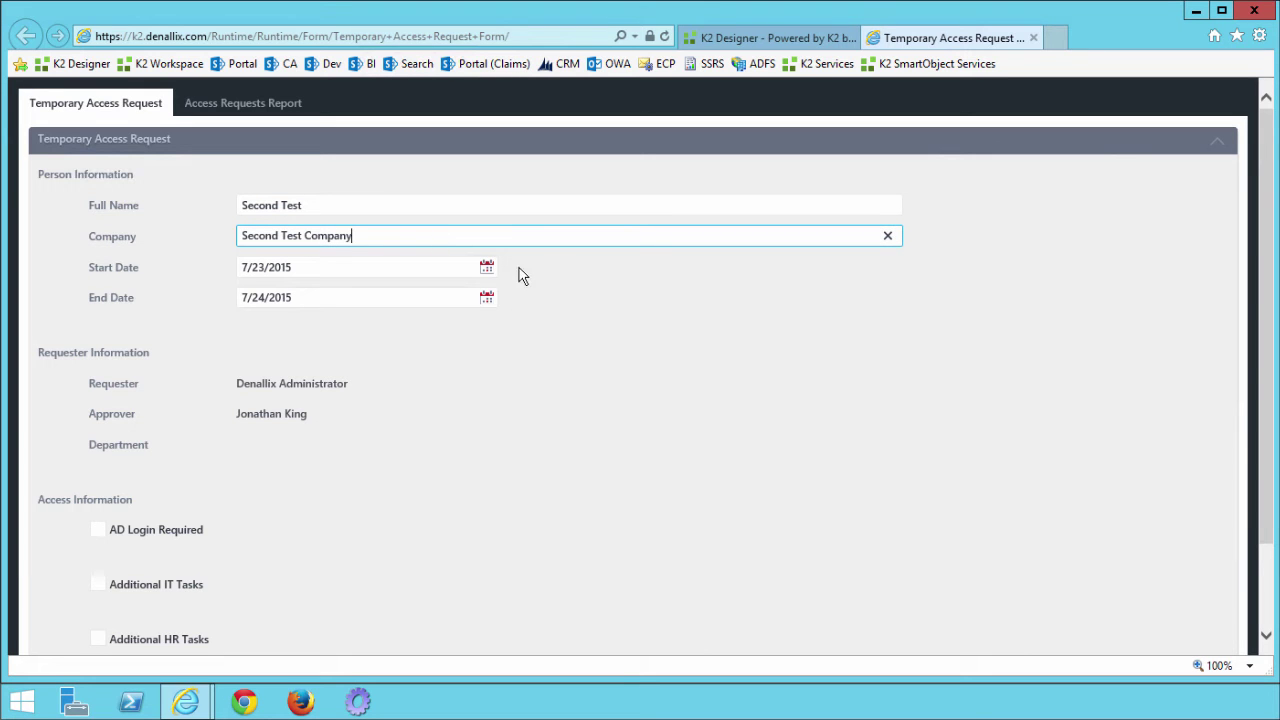
left_click(486, 298)
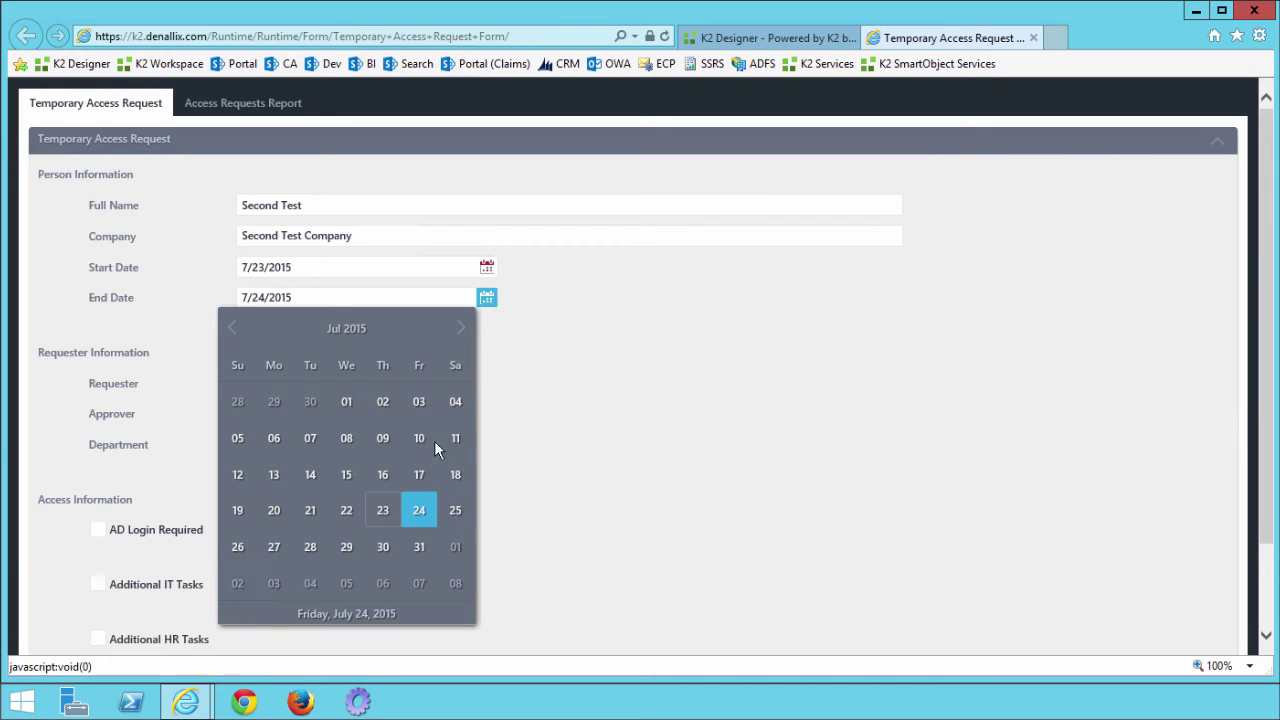
left_click(456, 514)
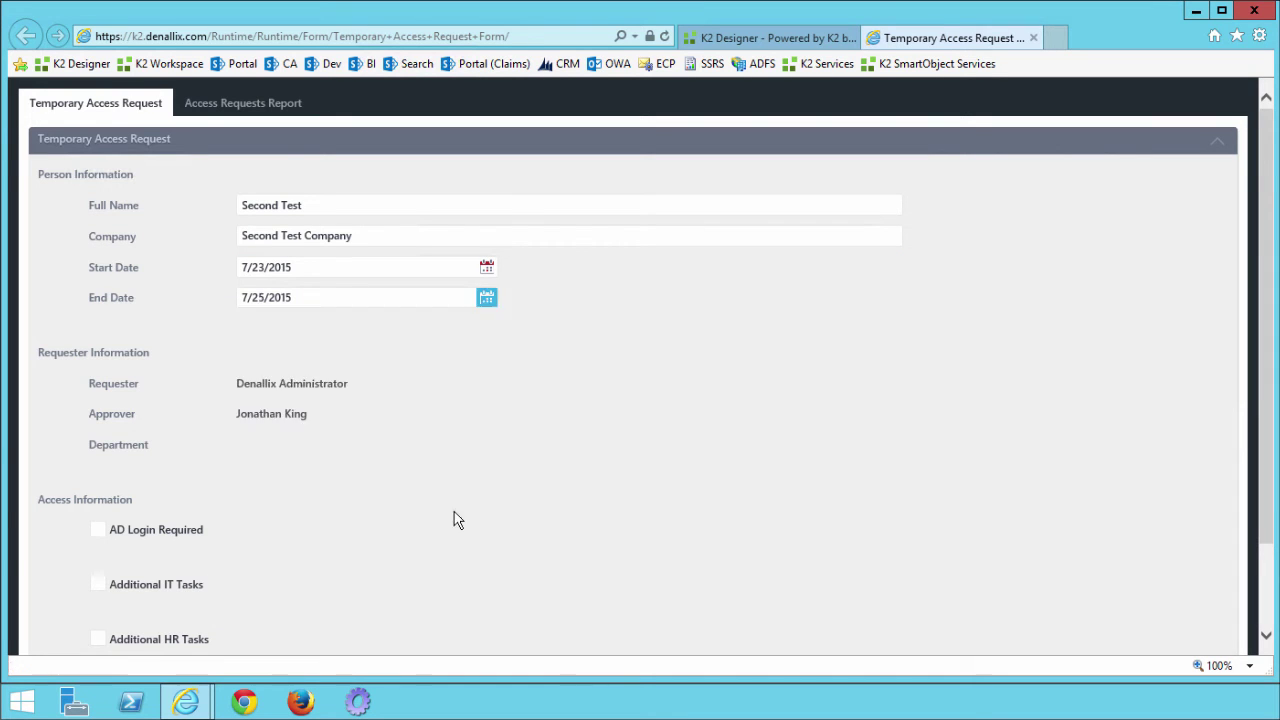
Enable Additional IT Tasks with the description "(Additional IT Tasks)", submit the Second Test request and acknowledge the submission.
scroll(450, 515, "down", 2)
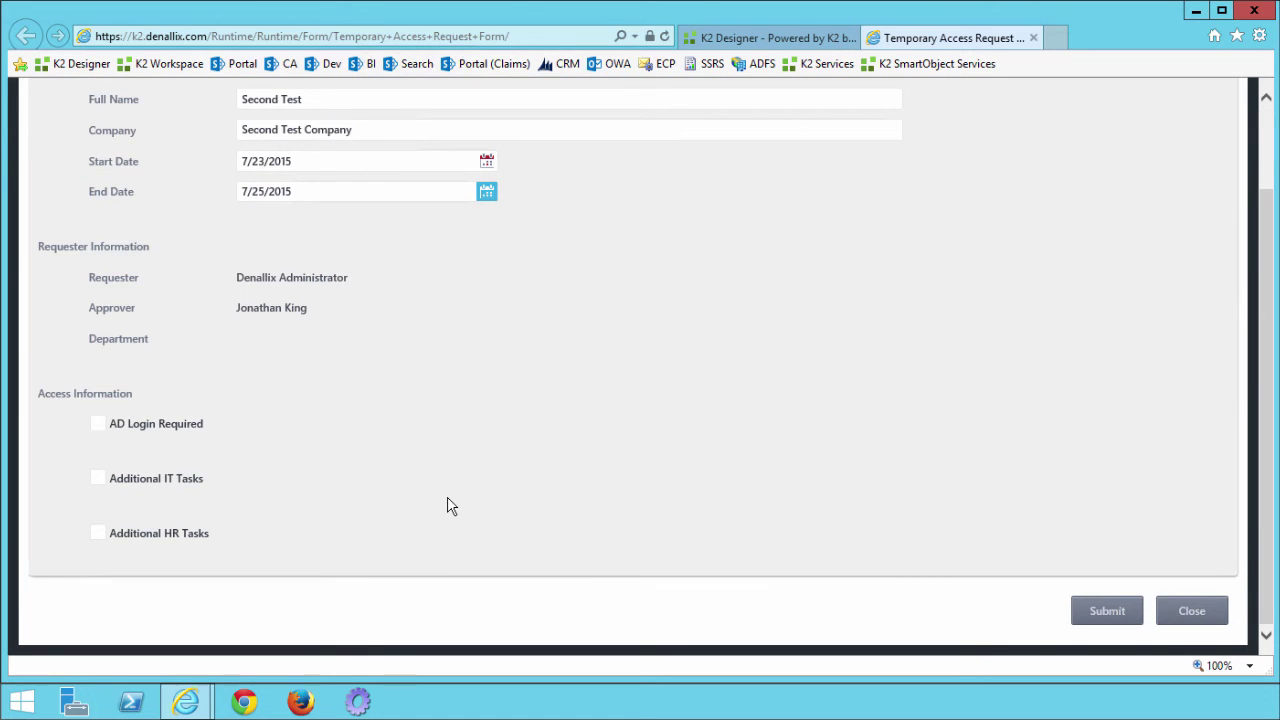
left_click(104, 482)
scroll(323, 478, "down", 2)
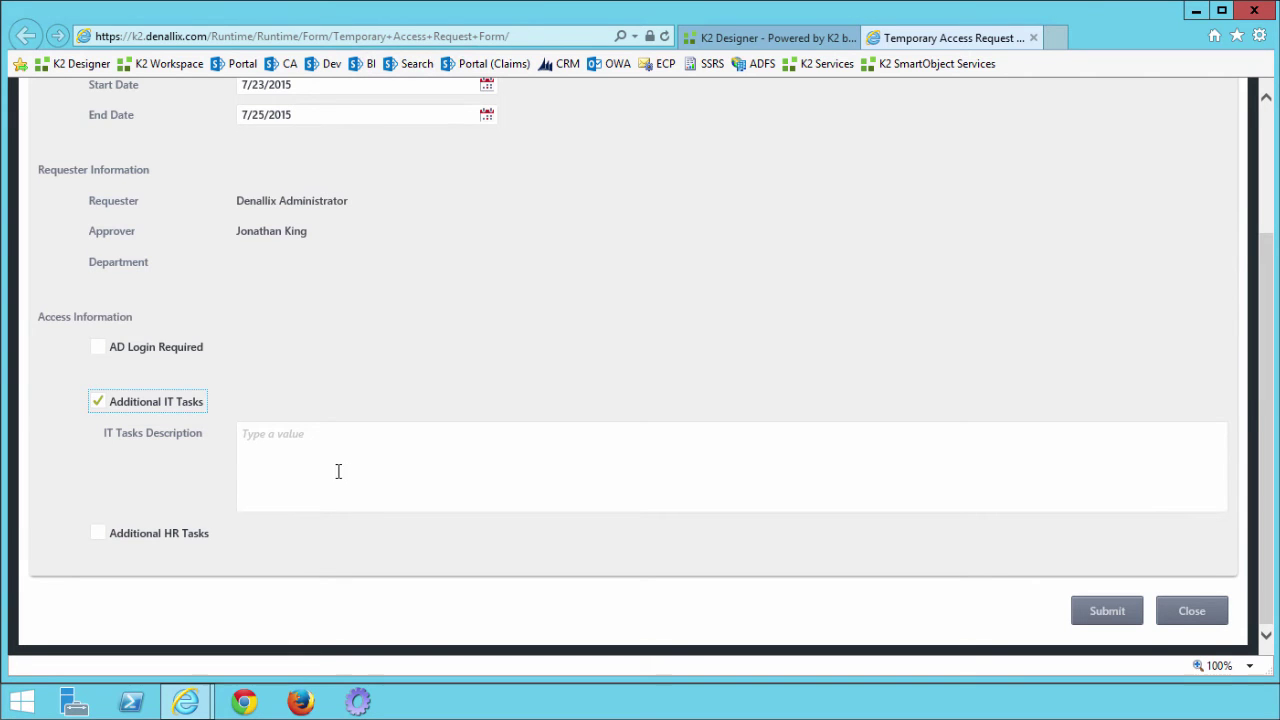
left_click(344, 461)
type("(Additional IT Tasks)")
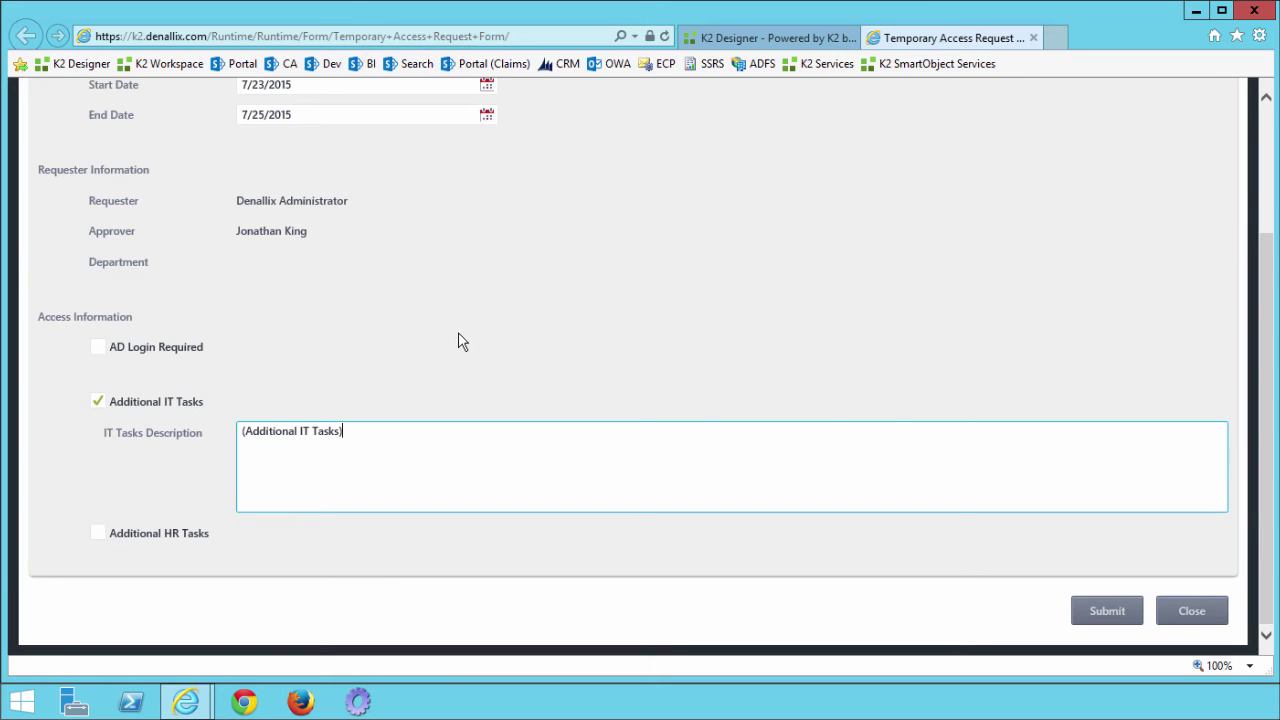
left_click(1094, 614)
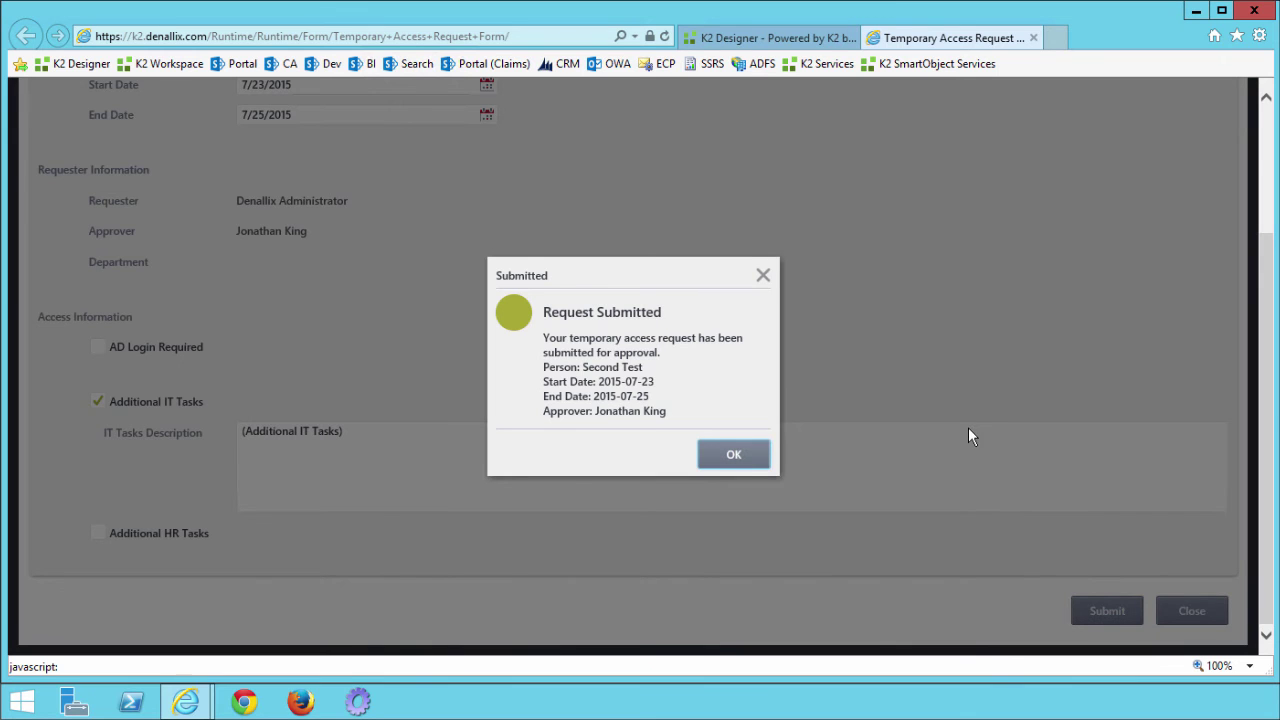
left_click(749, 462)
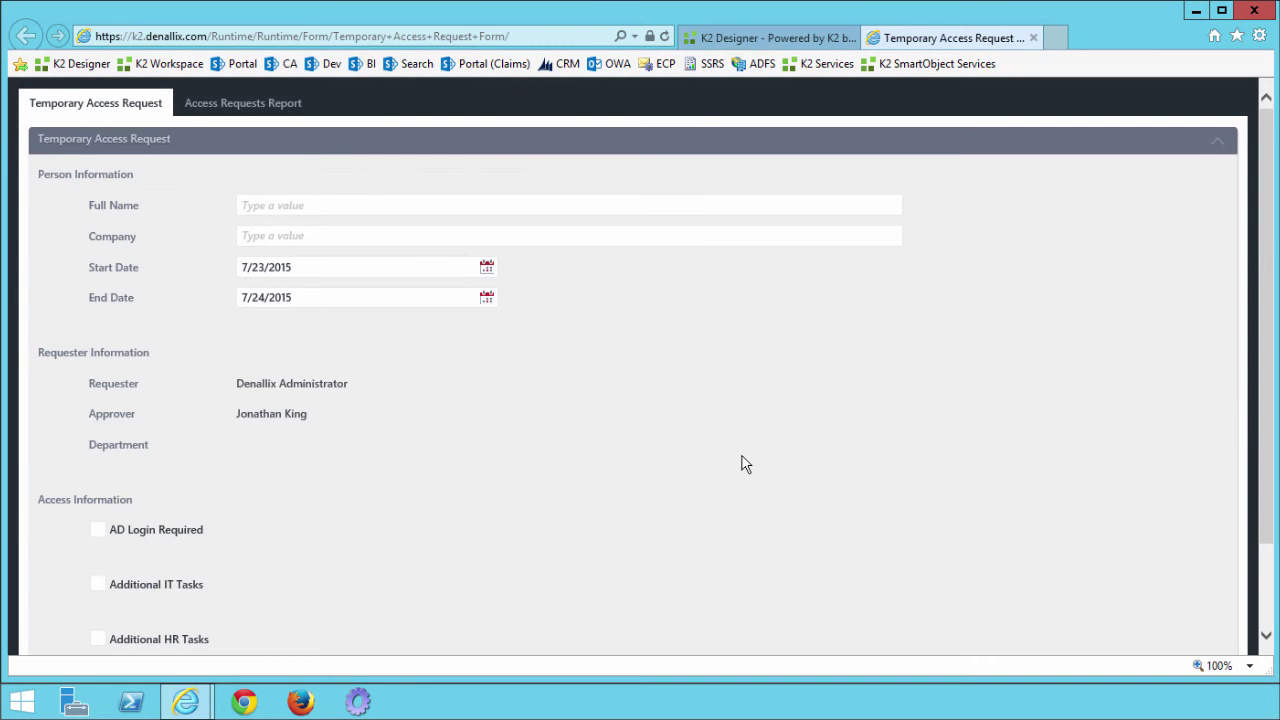
scroll(742, 457, "down", 2)
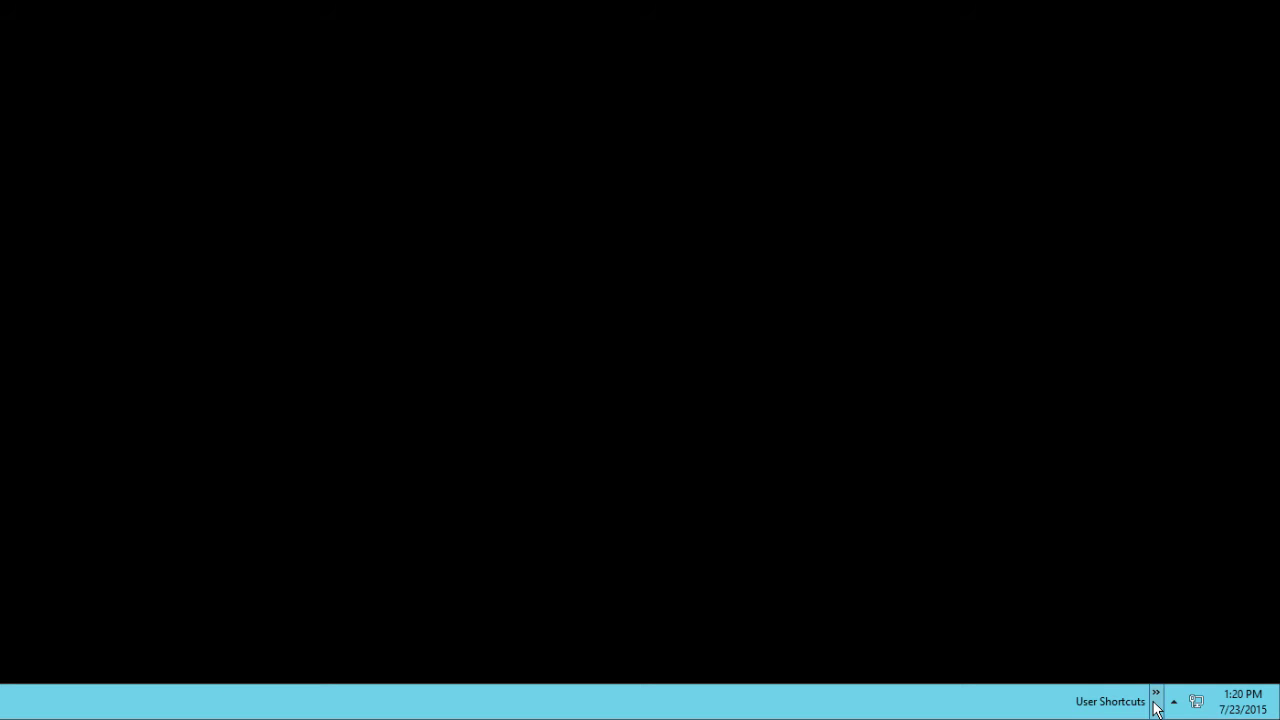
Open Internet Explorer as the approver from the Legal user shortcuts and sign in to Outlook Web App with the prefilled credentials.
left_click(1155, 699)
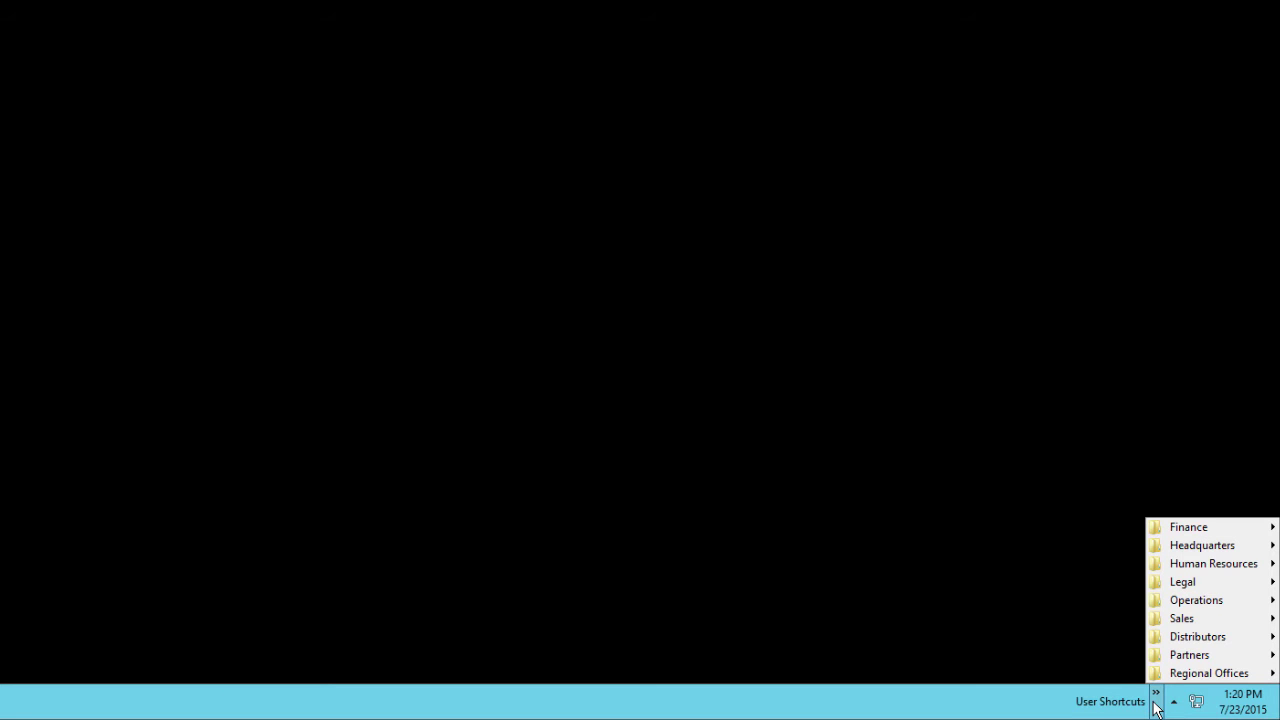
mouse_move(1191, 582)
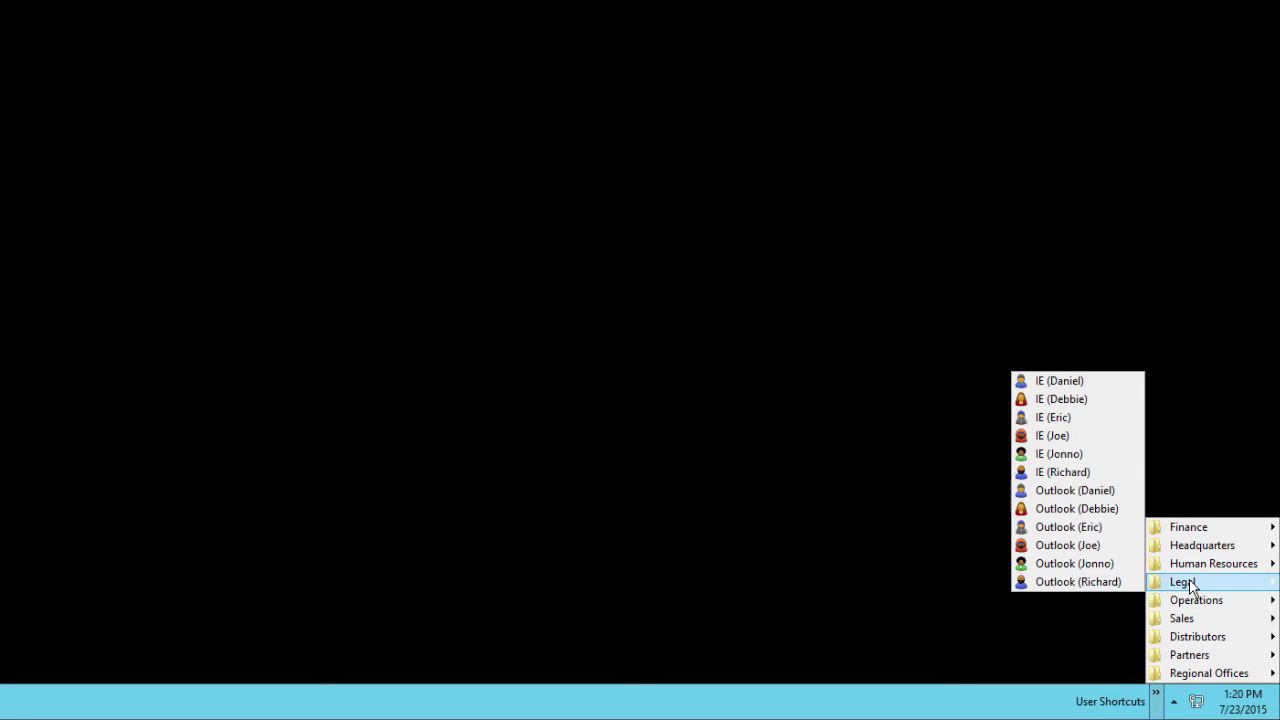
left_click(1068, 456)
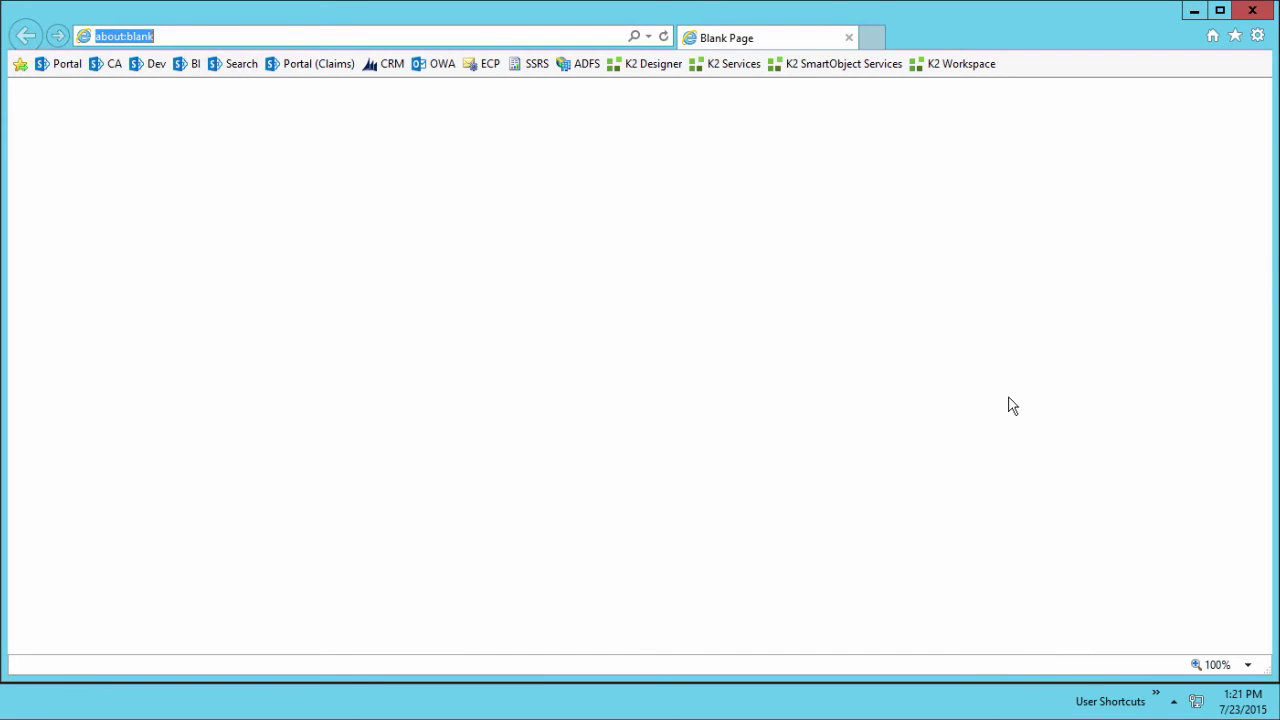
left_click(446, 68)
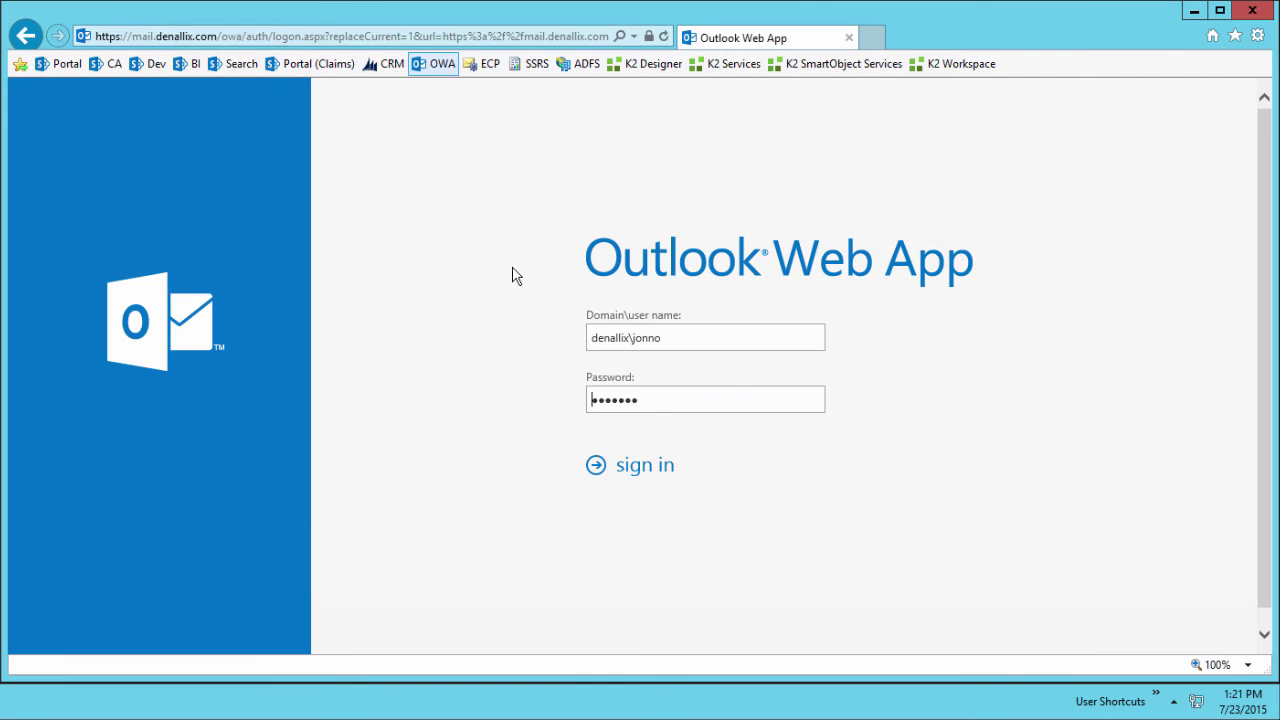
left_click(652, 468)
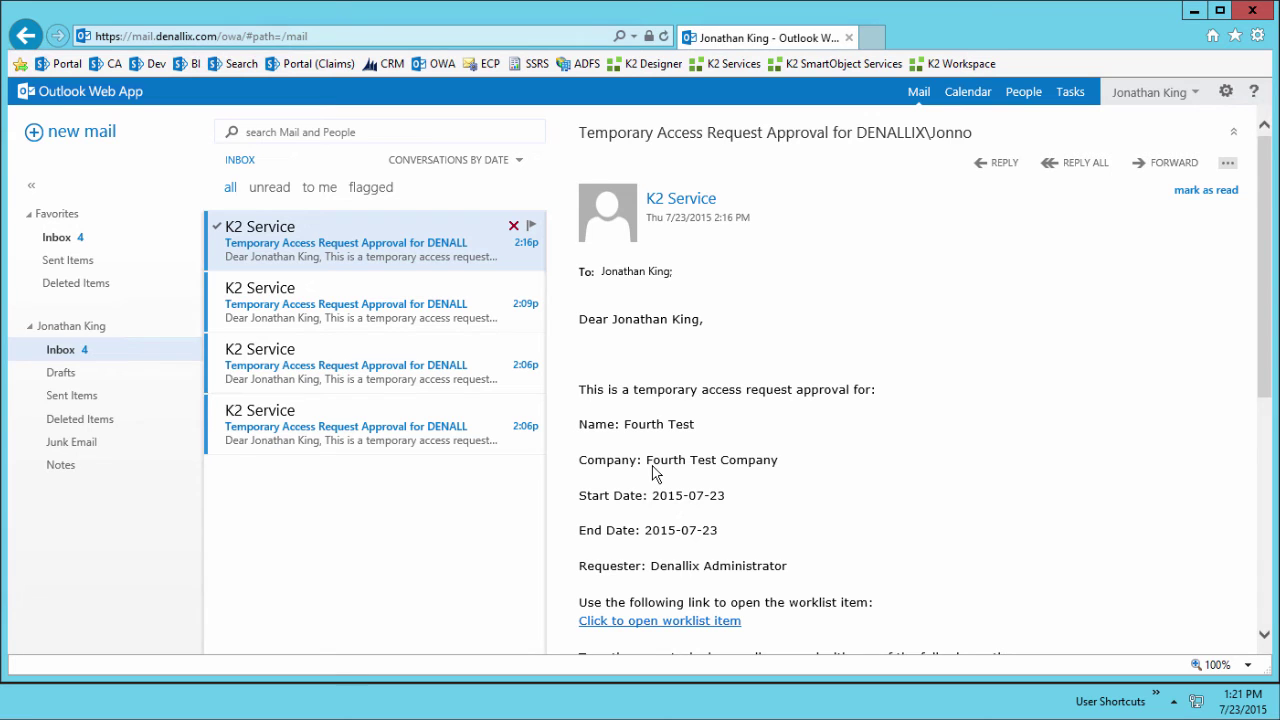
Open the worklist item linked in the approval e-mail for the First Test request.
left_click(444, 436)
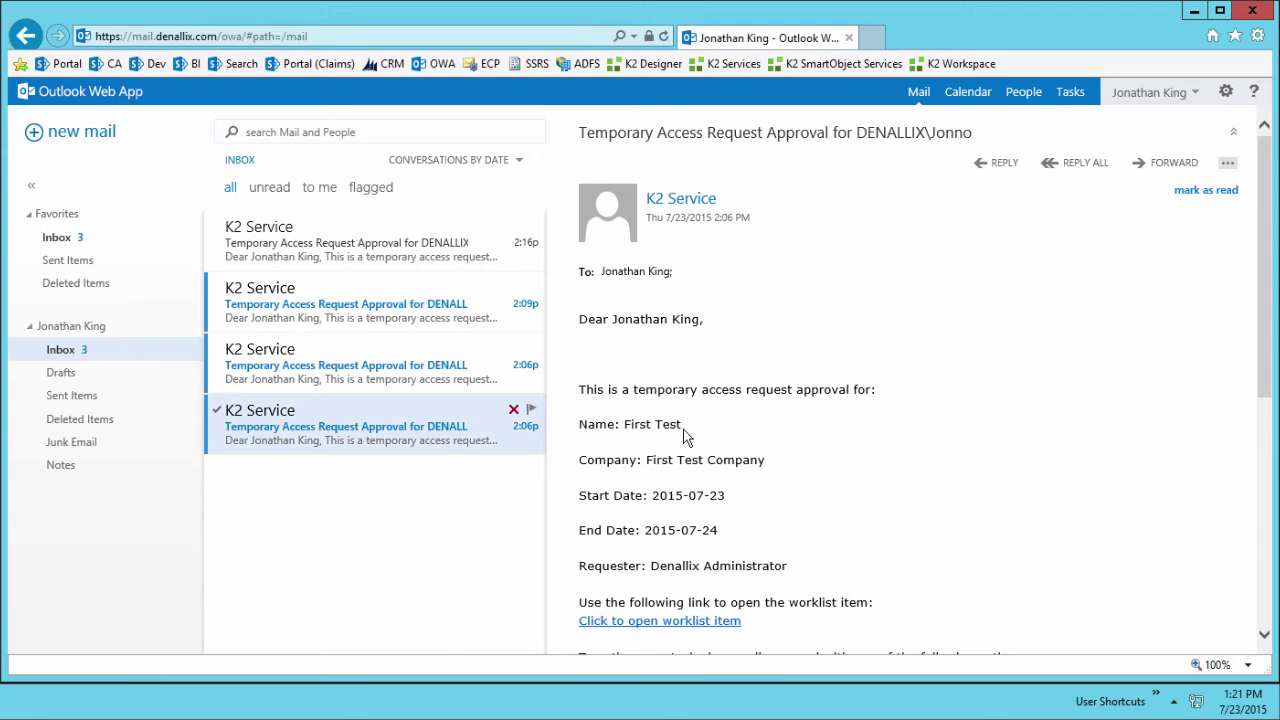
scroll(660, 432, "down", 3)
left_click(662, 290)
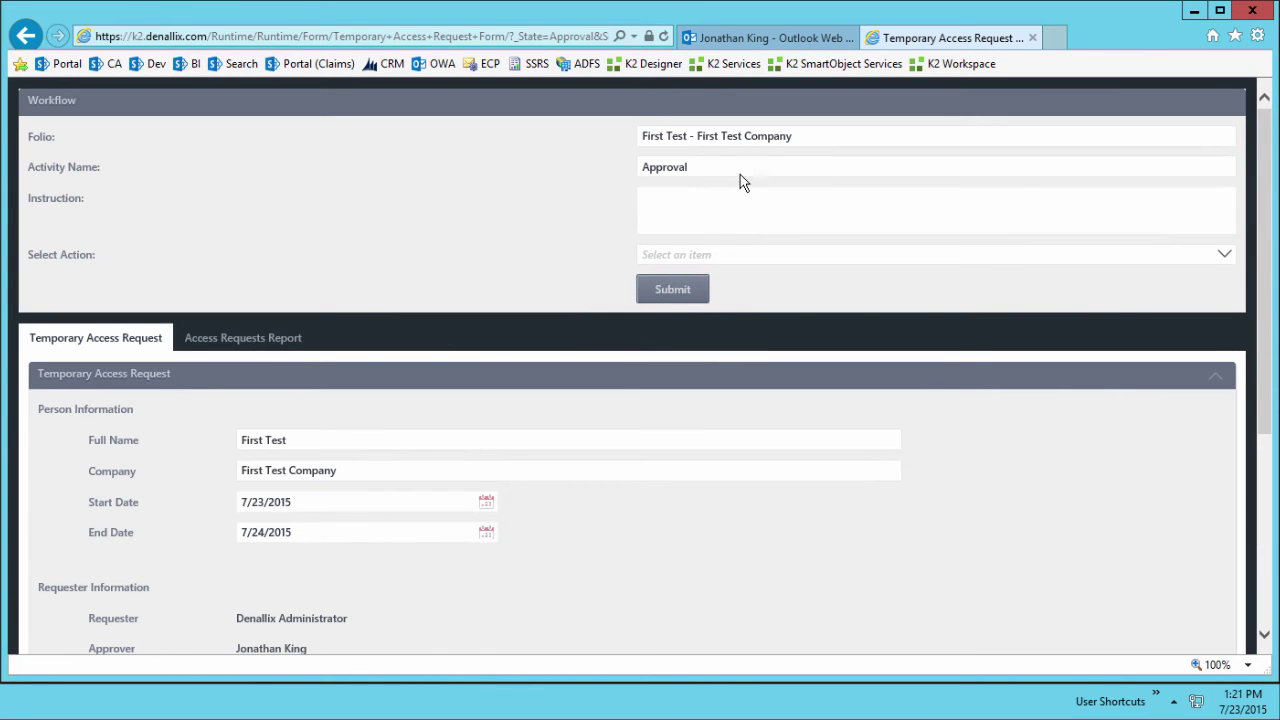
Submit the First Test approval task with the action Approved and allow its browser tab to close.
left_click(1001, 265)
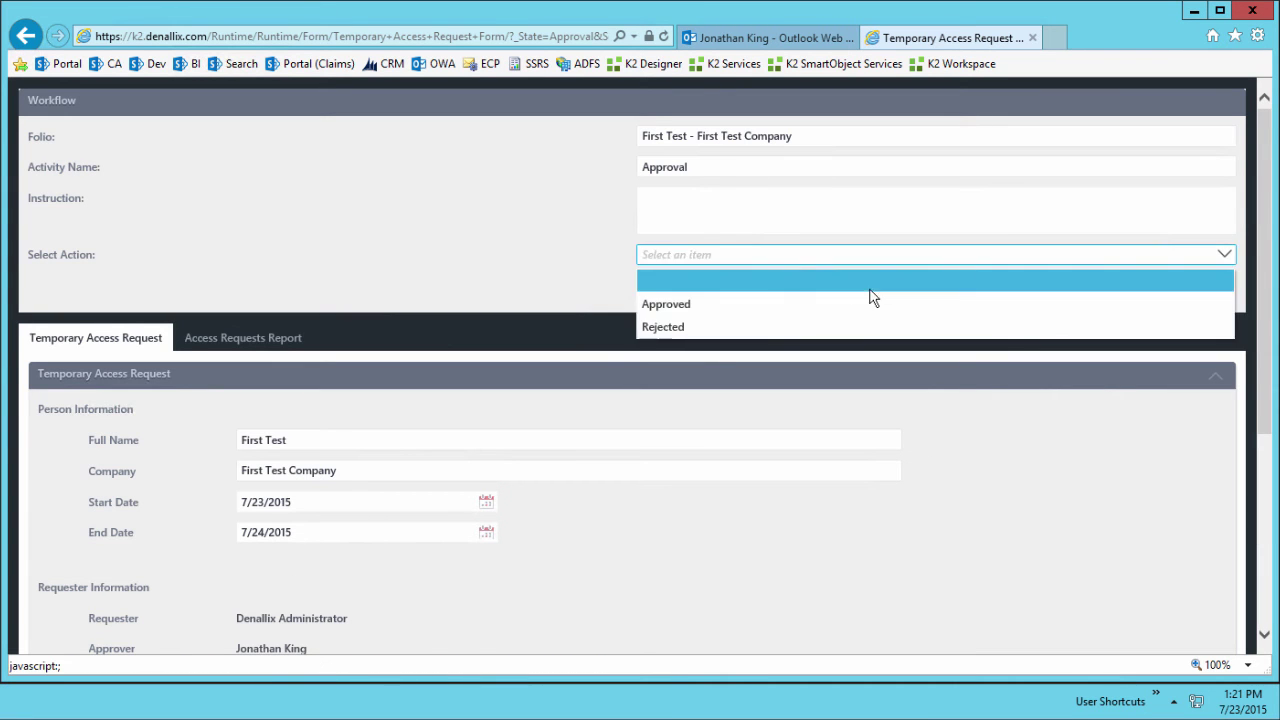
left_click(718, 306)
left_click(679, 289)
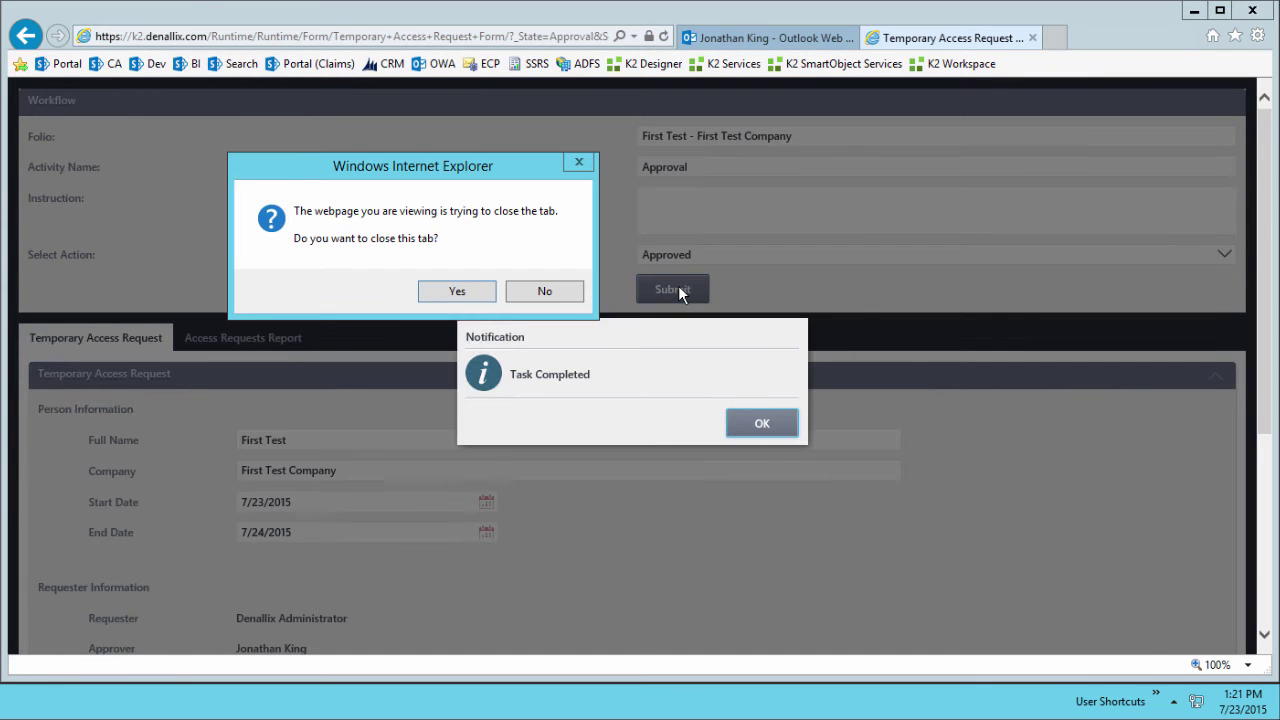
left_click(463, 291)
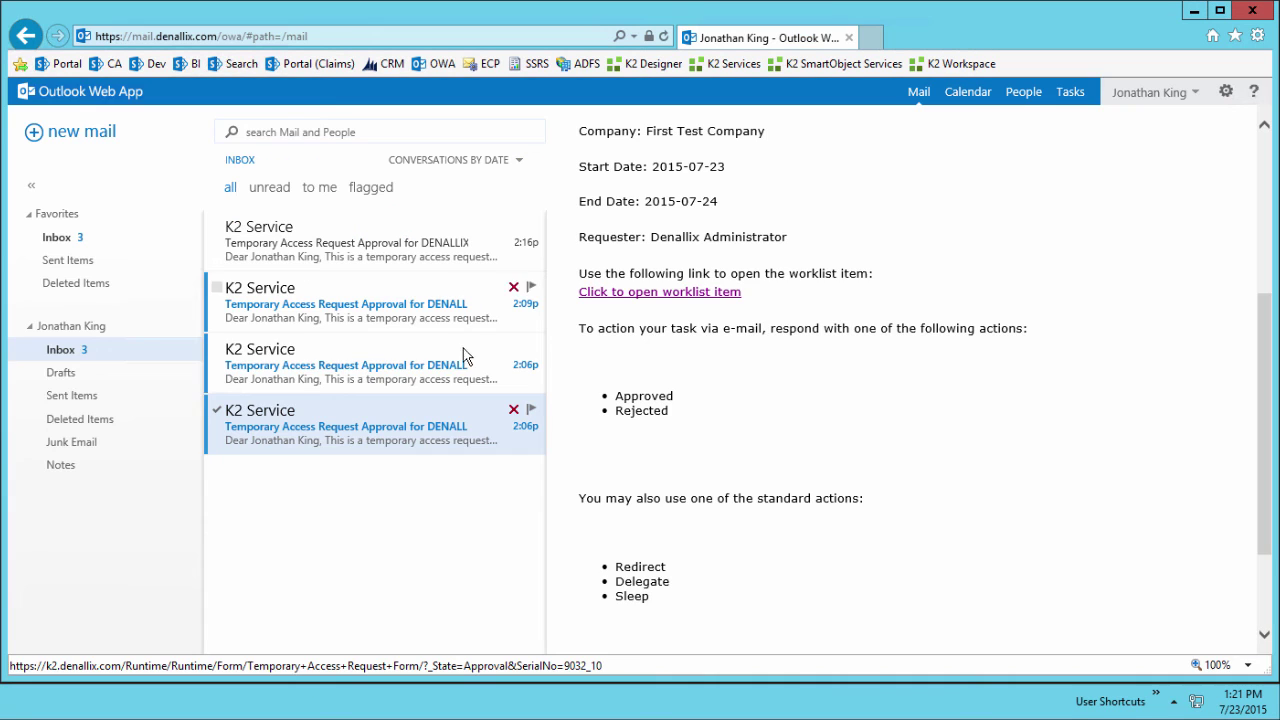
Reply to the Second Test approval e-mail with the response "Approved" and send it.
left_click(455, 368)
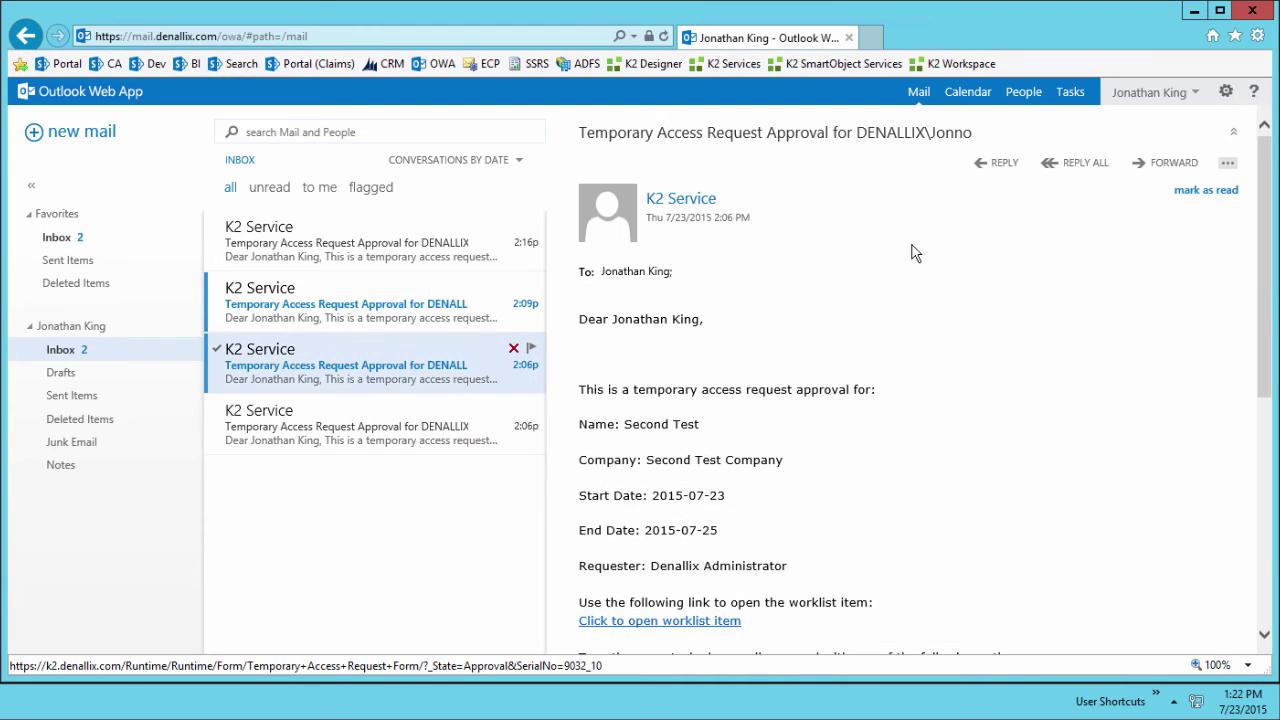
left_click(999, 168)
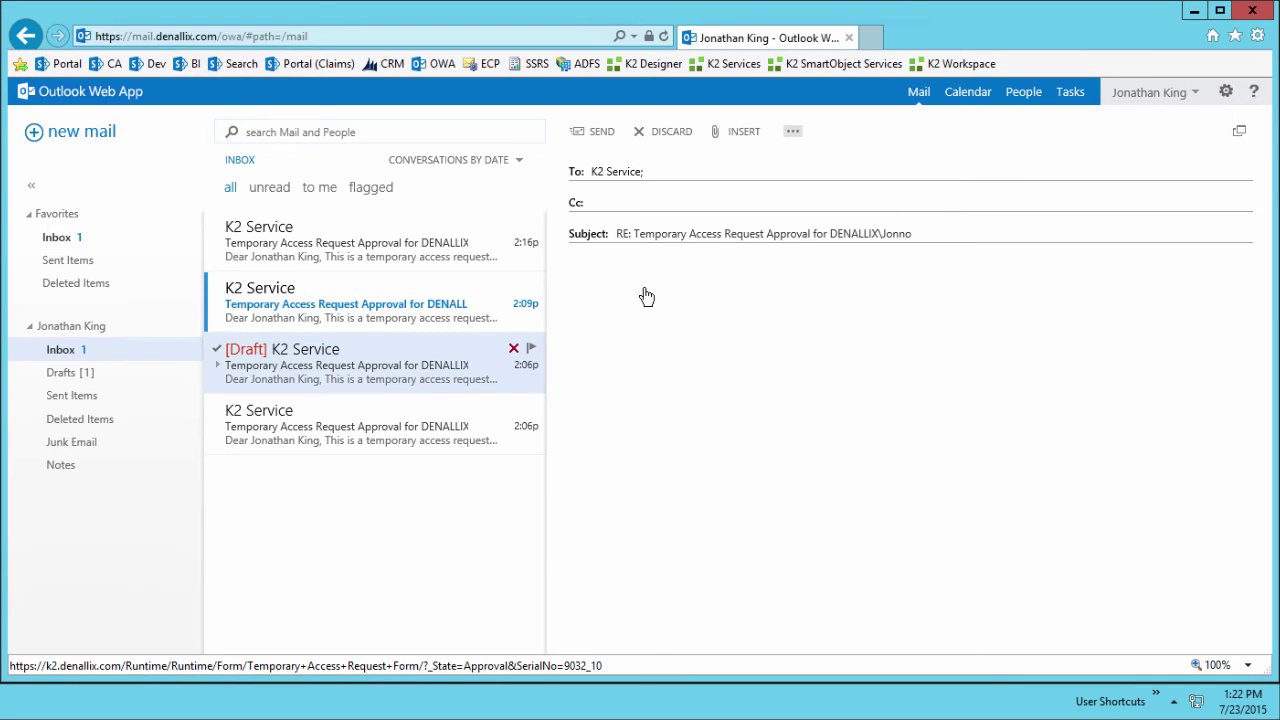
type("Approved")
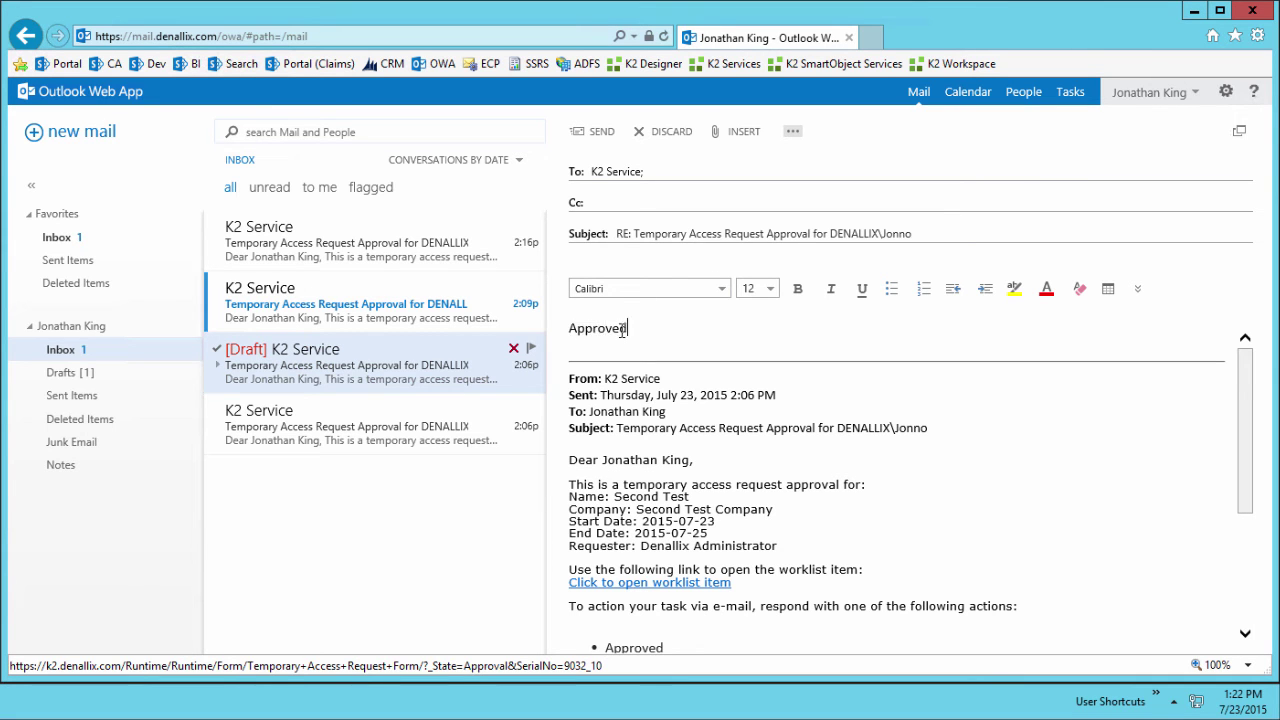
left_click(602, 133)
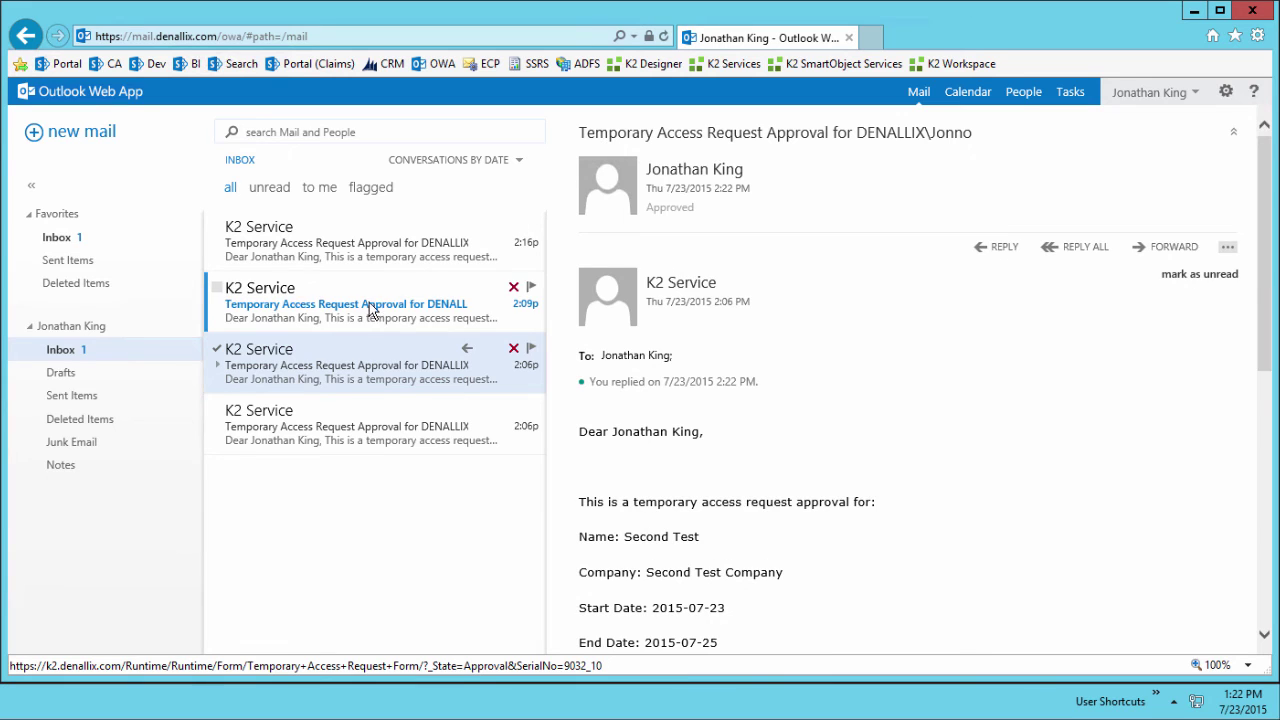
Reply to the Third Test approval e-mail with the response "Approved" and send it.
left_click(370, 310)
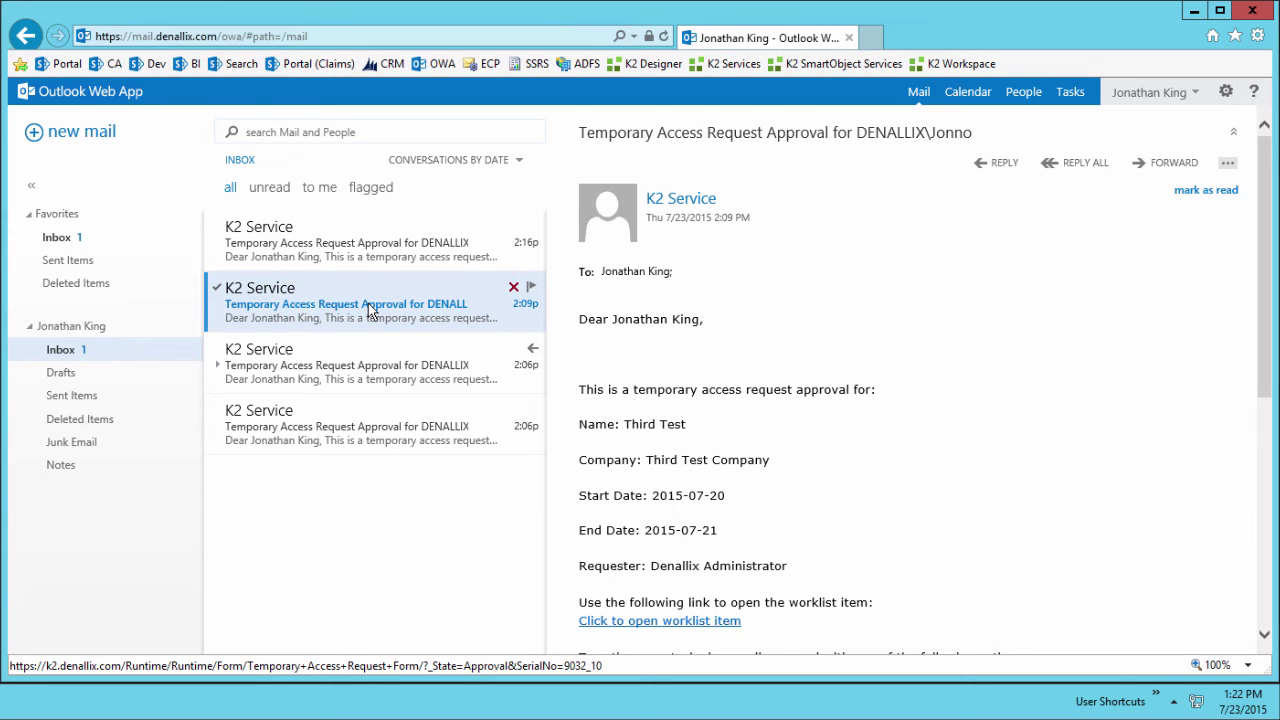
left_click(997, 167)
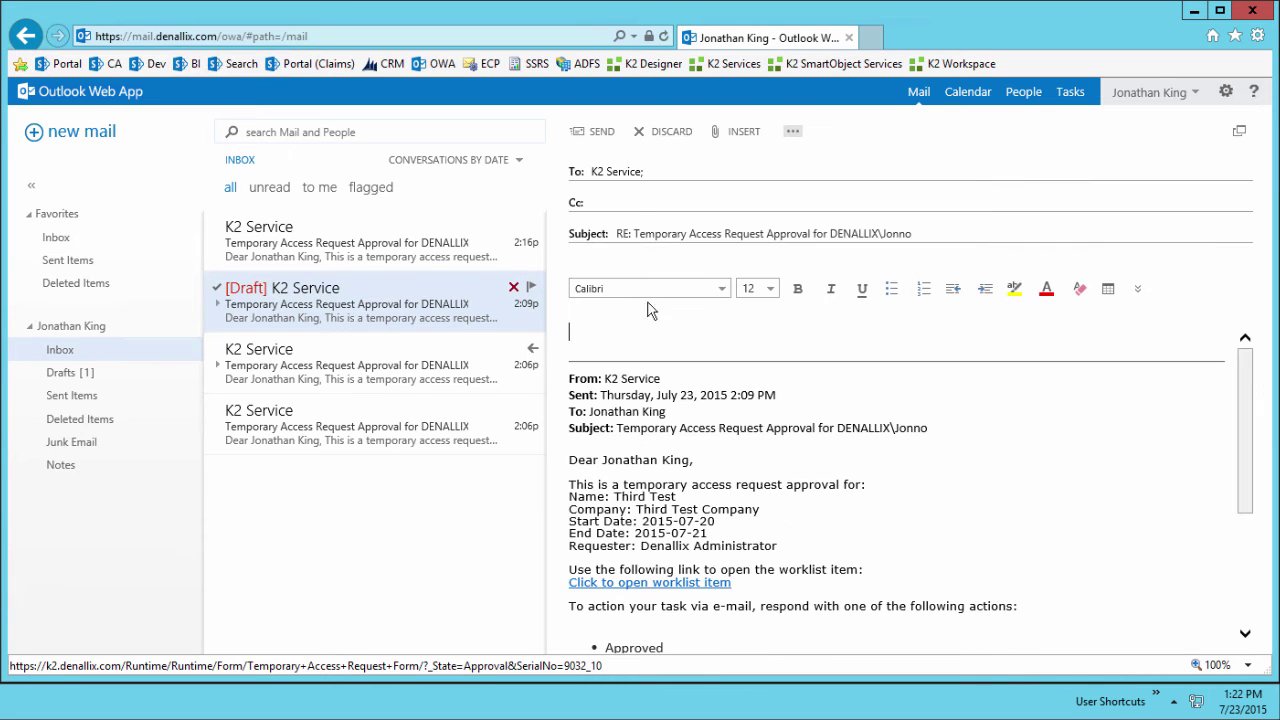
type("Approved")
left_click(598, 138)
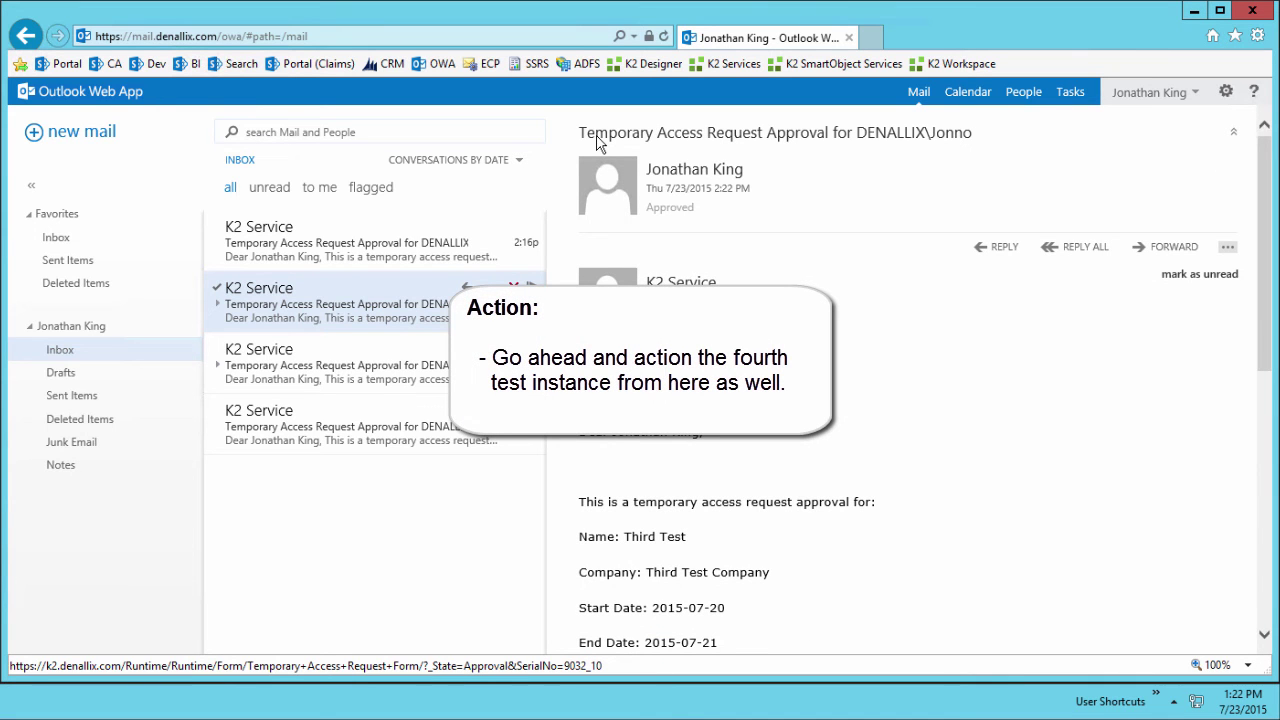
Reply to the Fourth Test approval e-mail with the response "Approved" and send it.
left_click(408, 250)
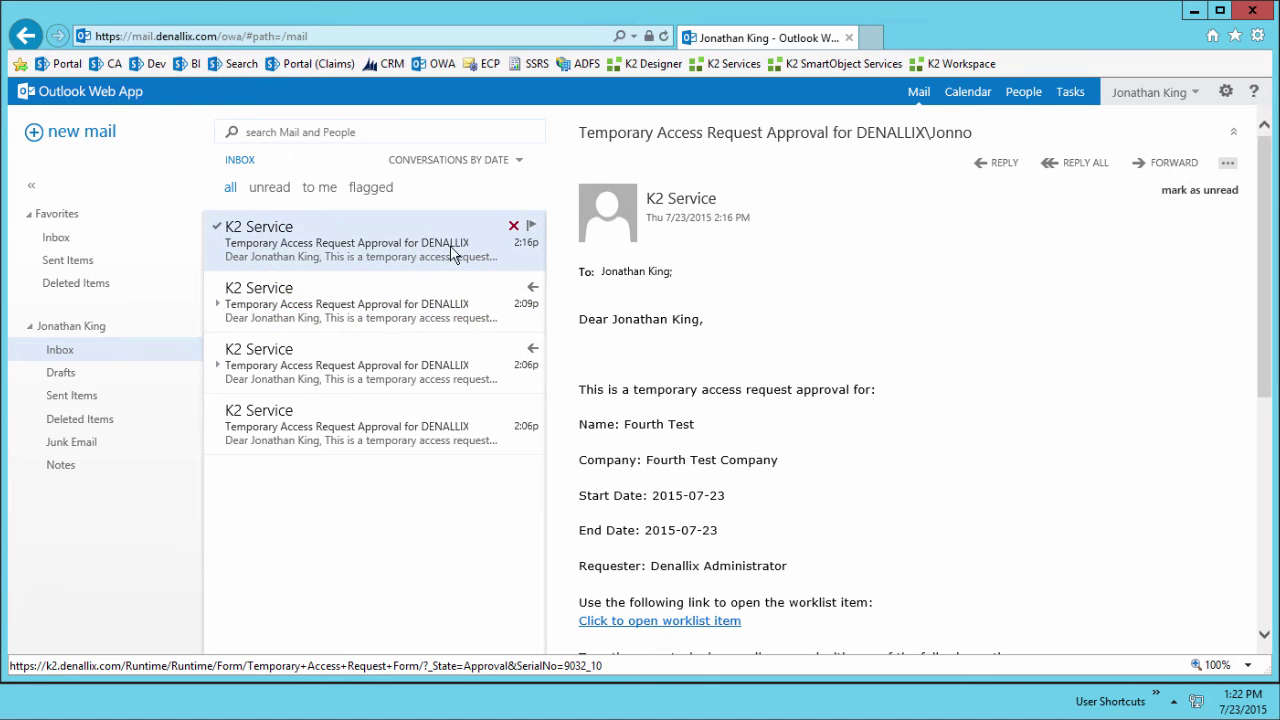
left_click(1005, 172)
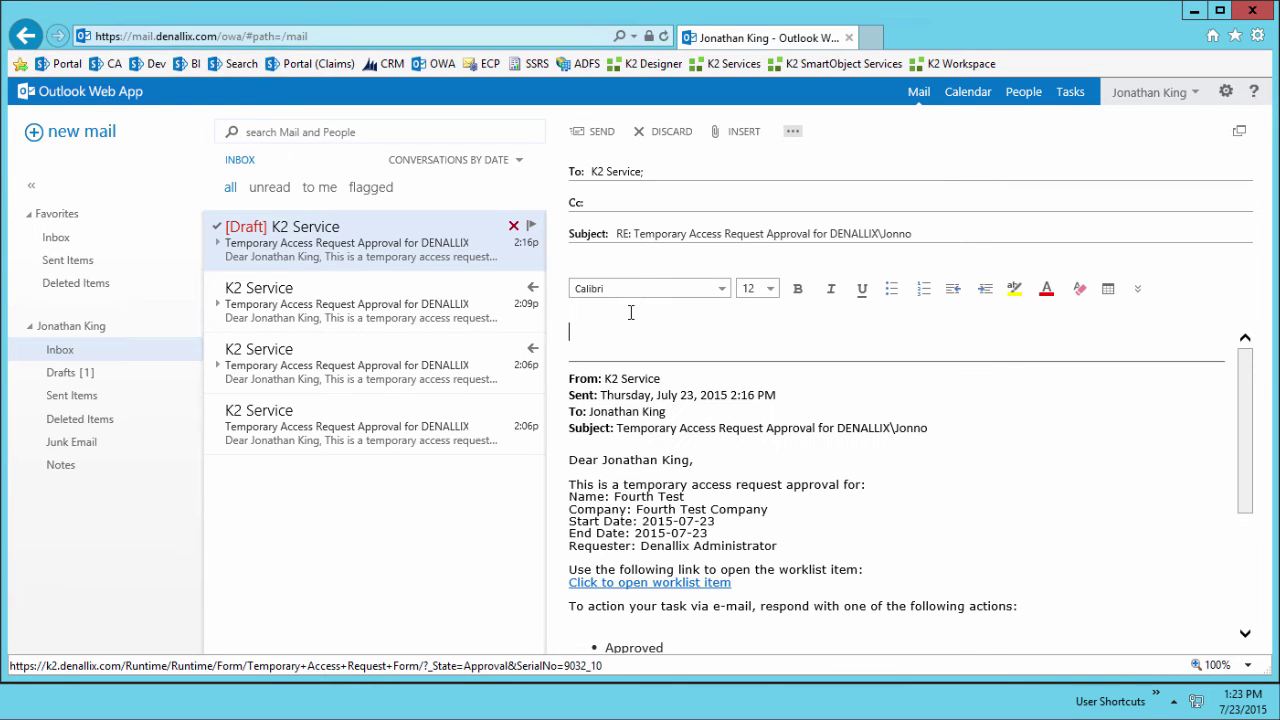
type("Approved")
left_click(598, 134)
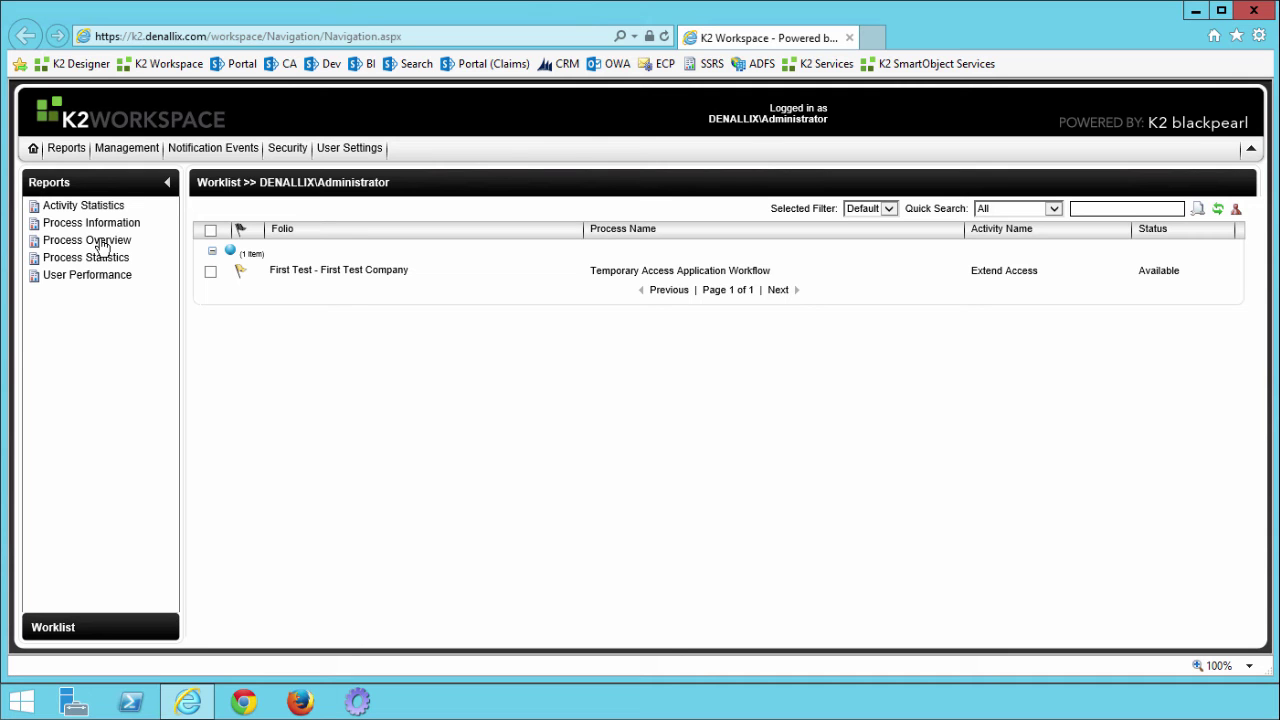
From the Process Overview report, list the Temporary Access Application Workflow instances and examine the First Test instance's View Flow down to Extend Access.
left_click(100, 243)
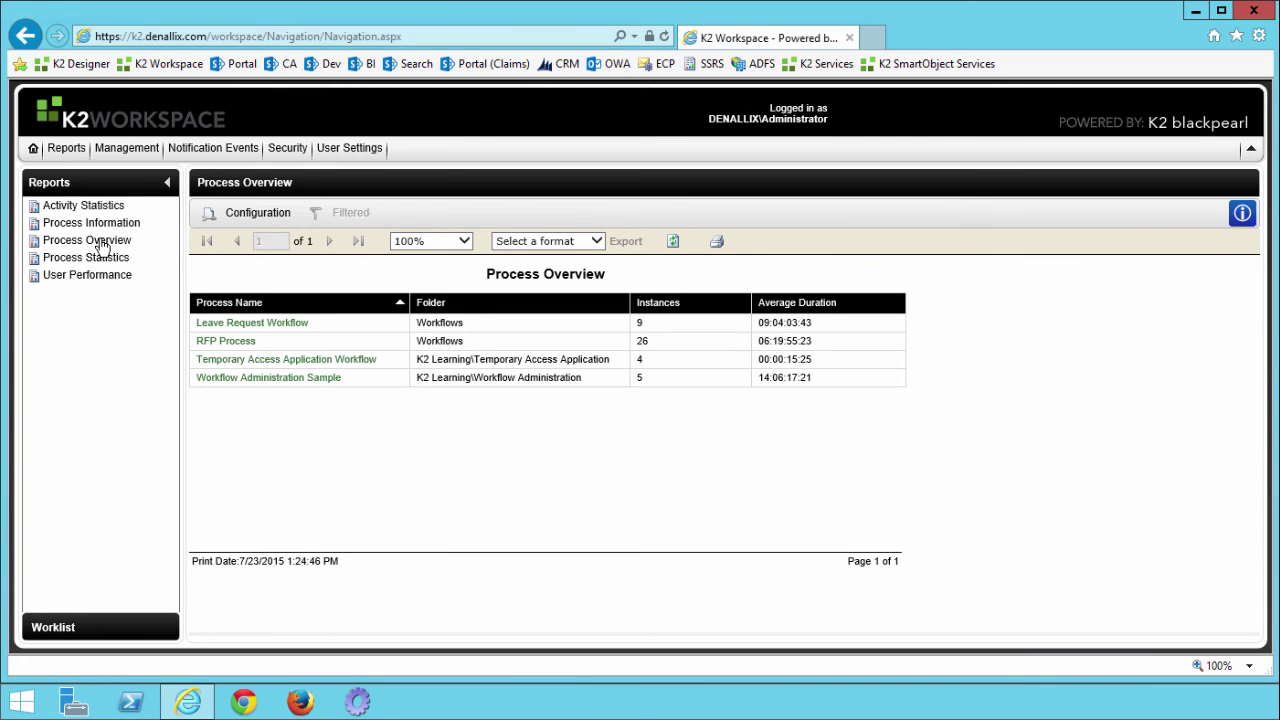
left_click(237, 366)
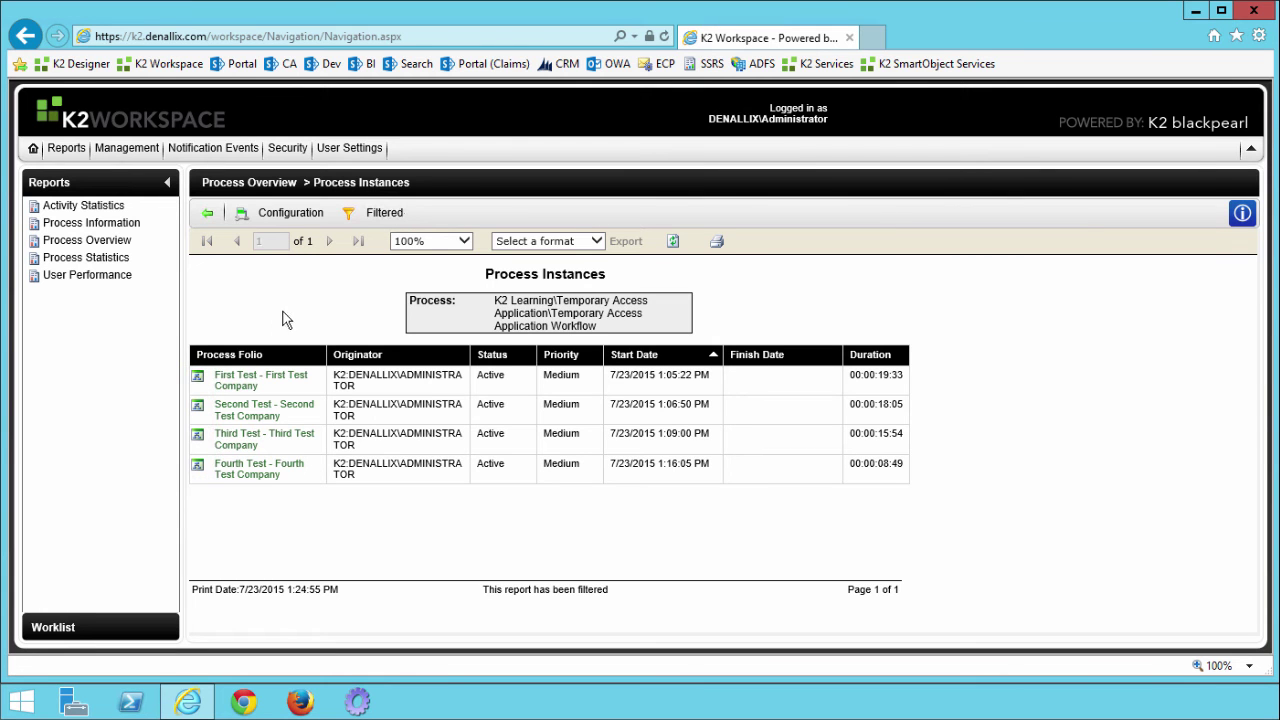
left_click(198, 378)
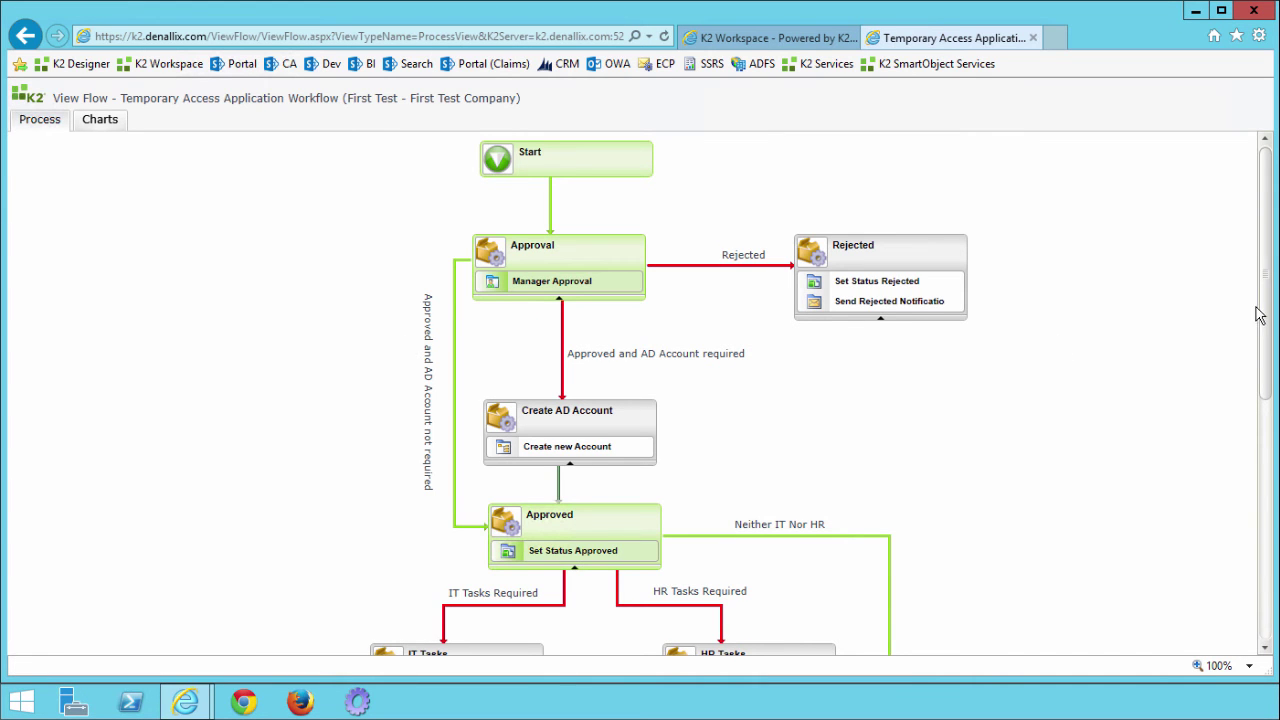
left_click_drag(1265, 300, 1277, 410)
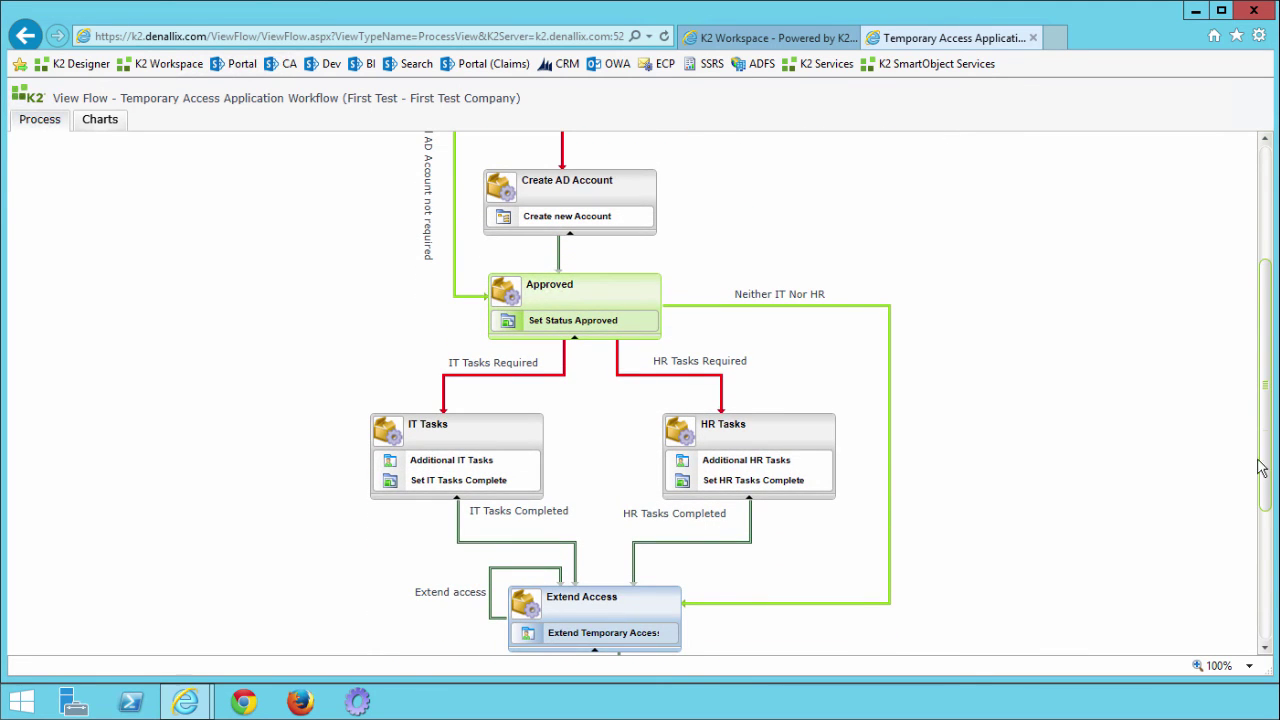
scroll(1259, 508, "down", 3)
scroll(1259, 508, "up", 1)
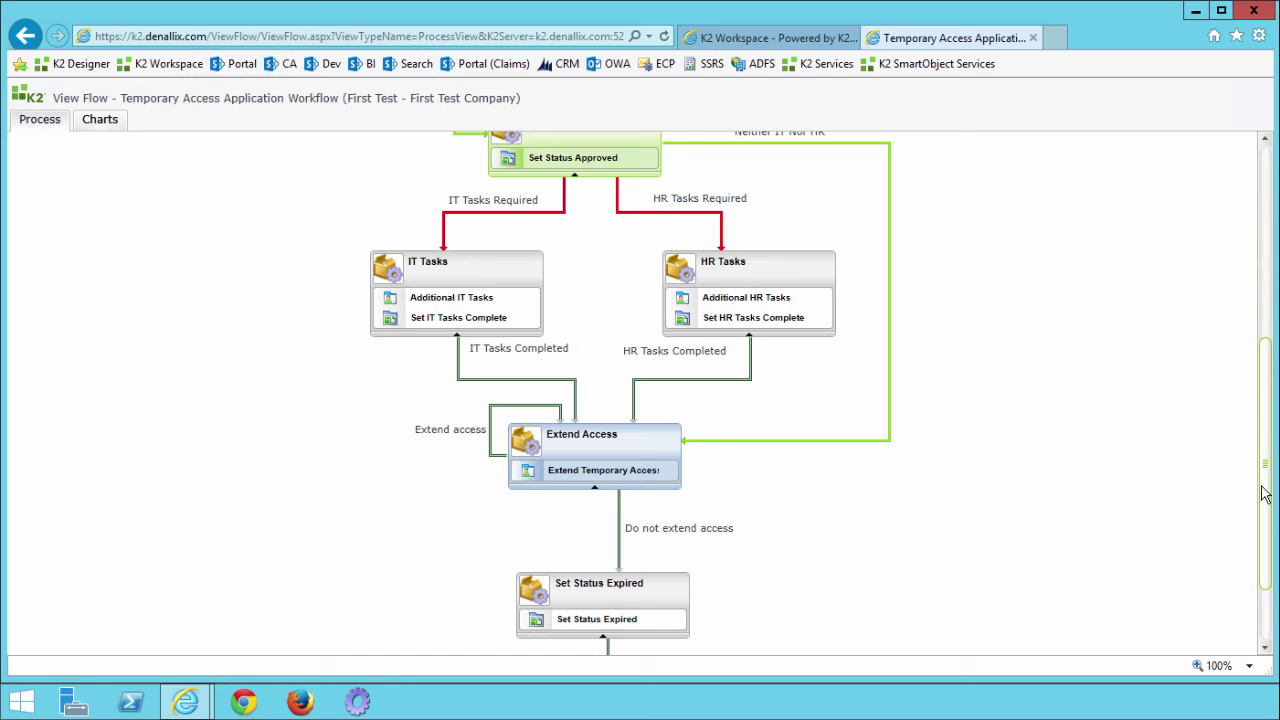
left_click_drag(1262, 492, 1257, 462)
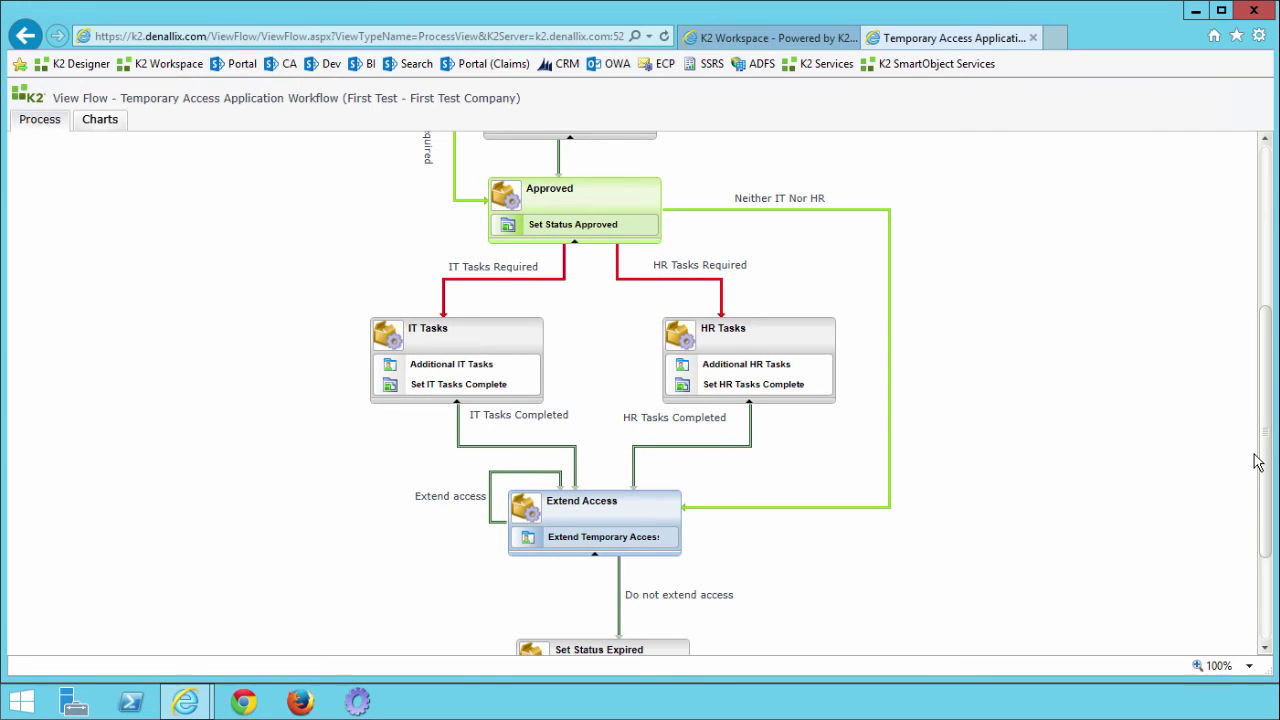
left_click(1034, 38)
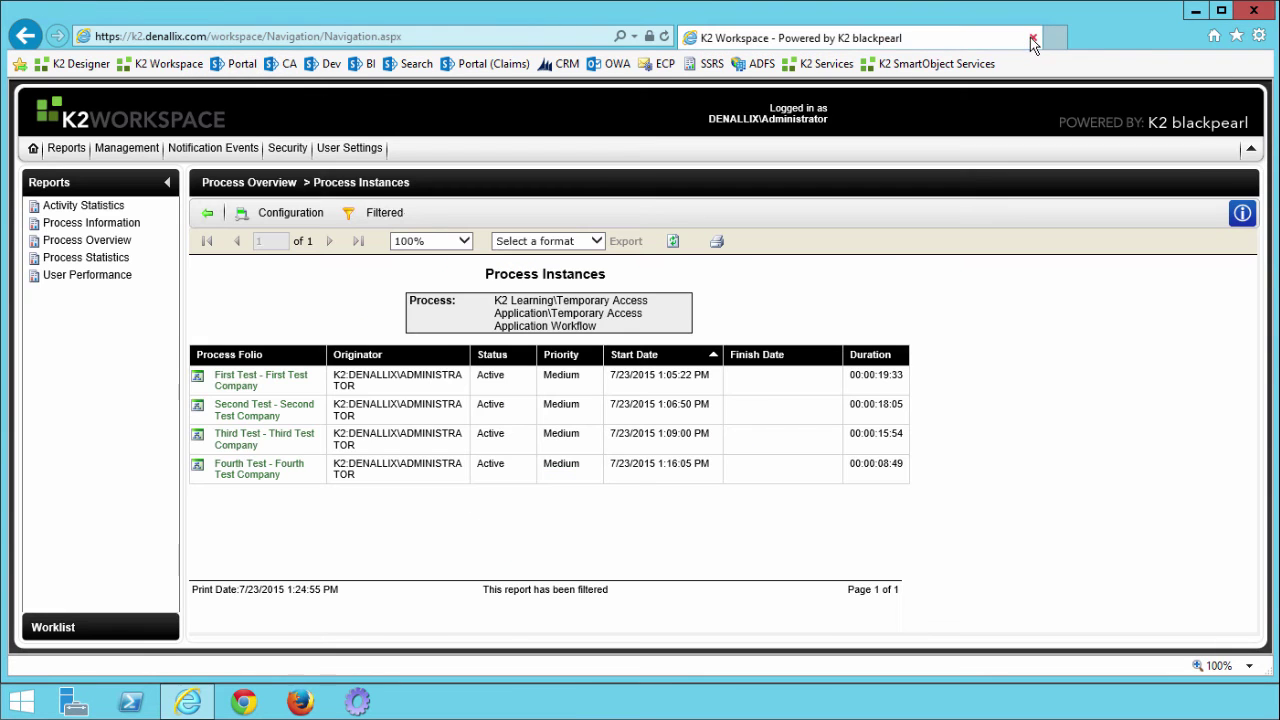
Examine the Second Test instance's View Flow around the IT Tasks activity, and close it.
left_click(198, 409)
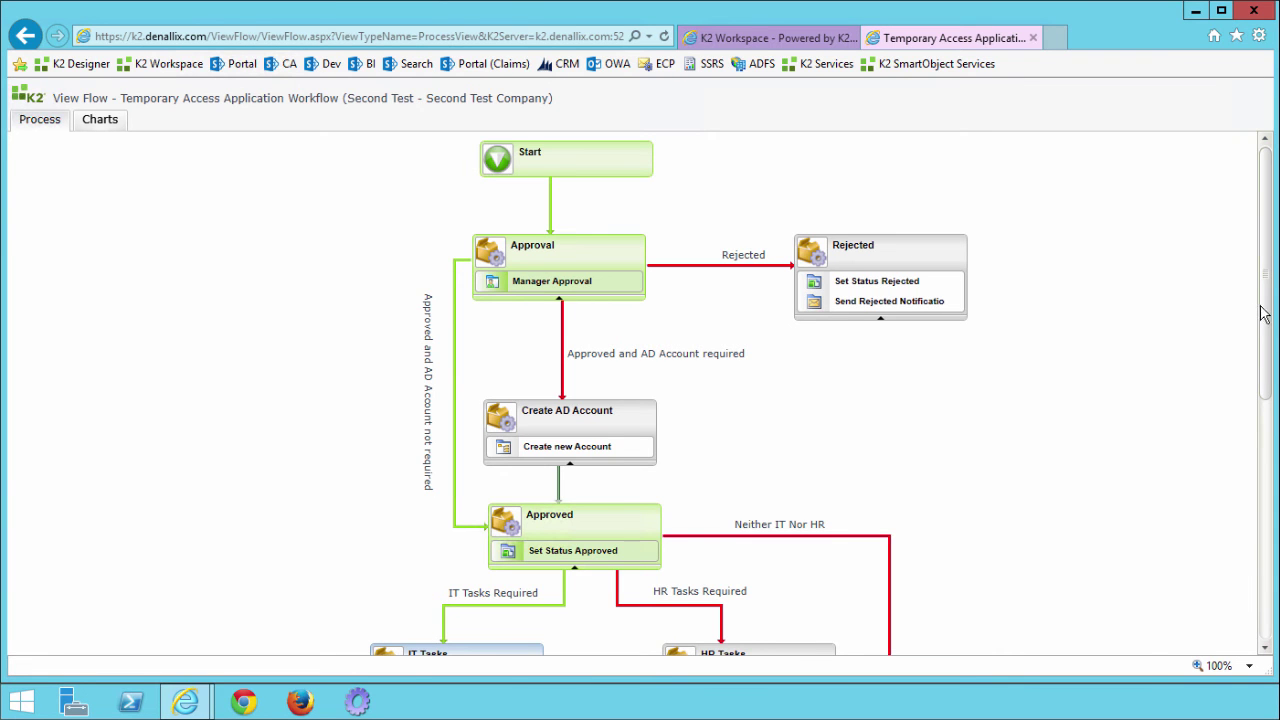
left_click_drag(1262, 313, 1262, 408)
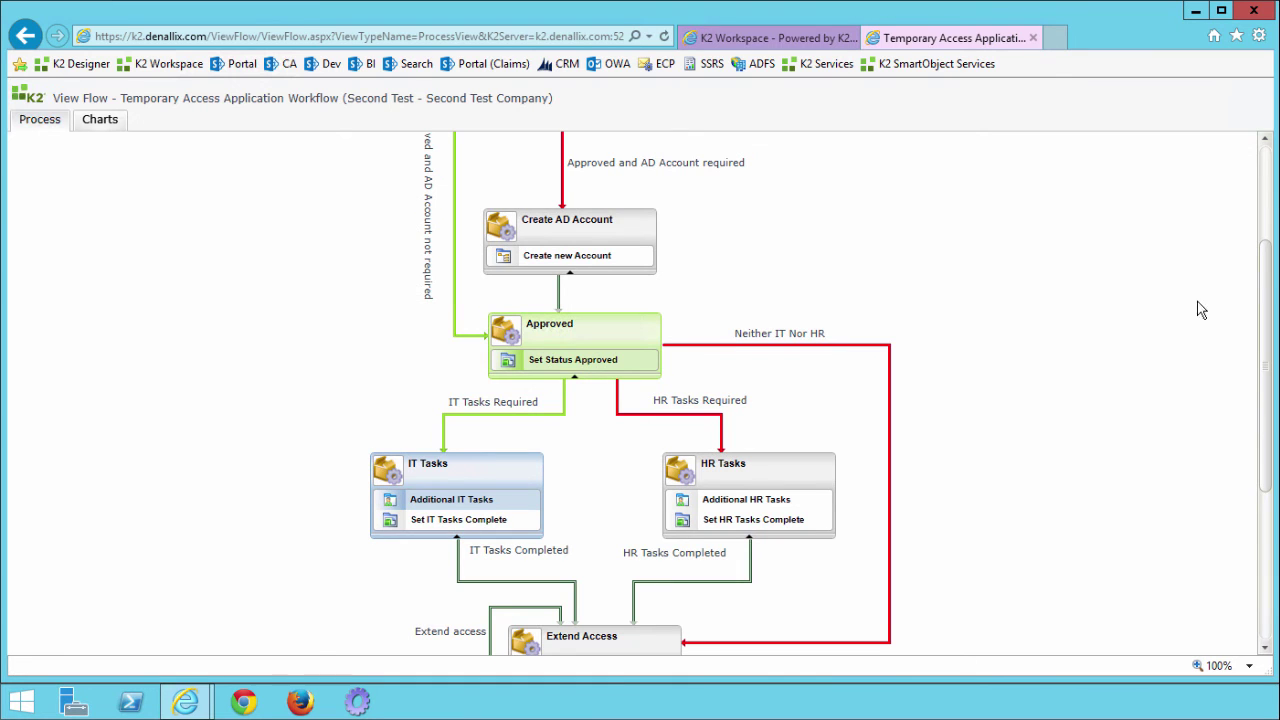
left_click(1035, 38)
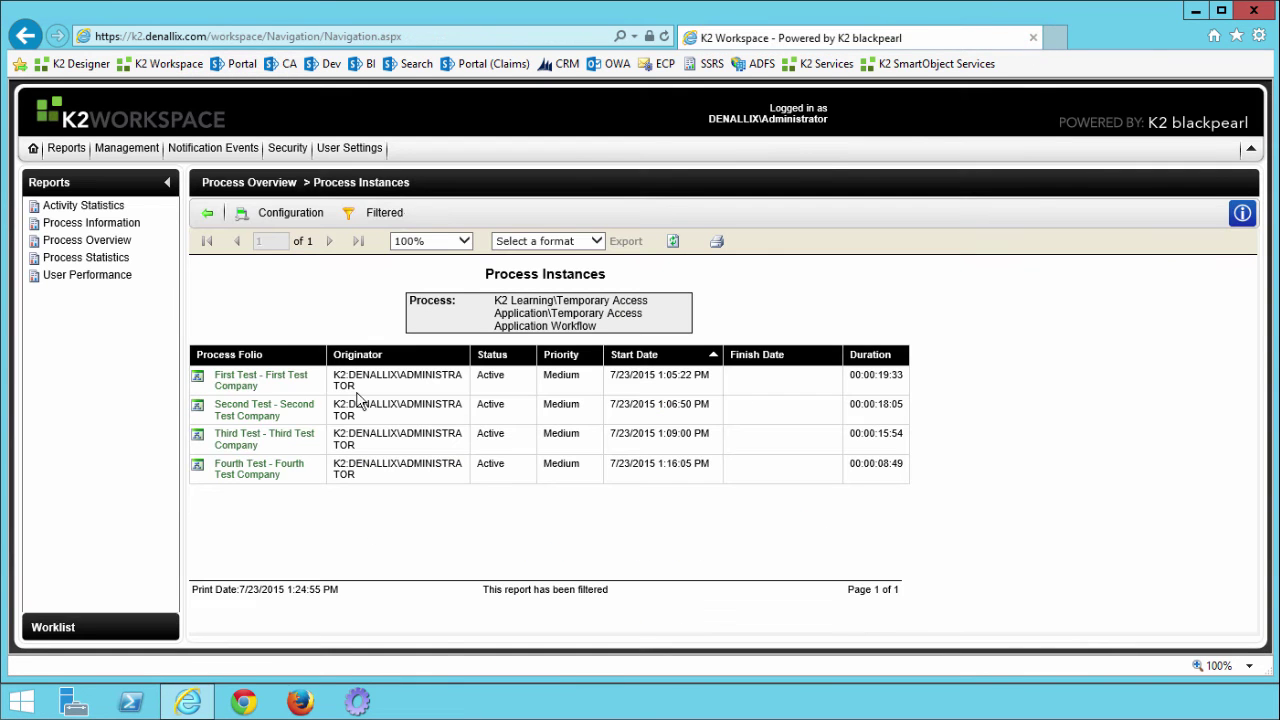
Examine the View Flow of the Third Test instance and of the Fourth Test instance down to their IT and HR Tasks.
left_click(198, 440)
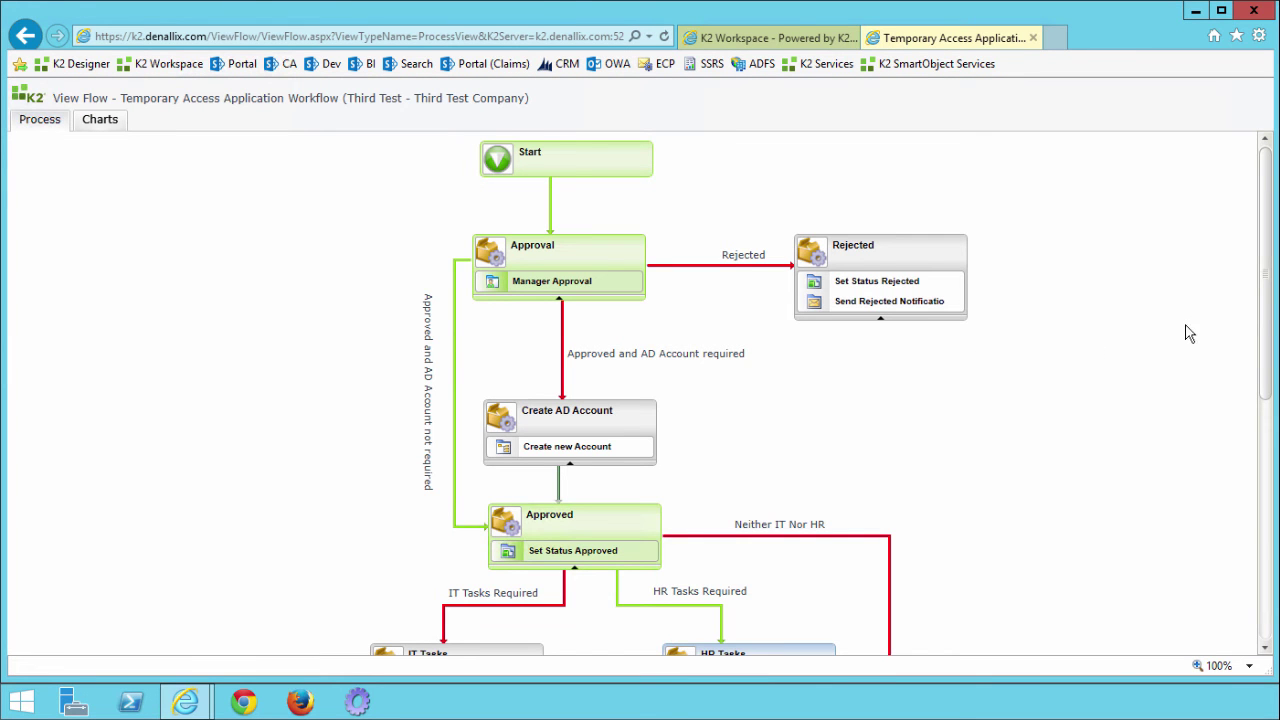
left_click_drag(1263, 285, 1268, 401)
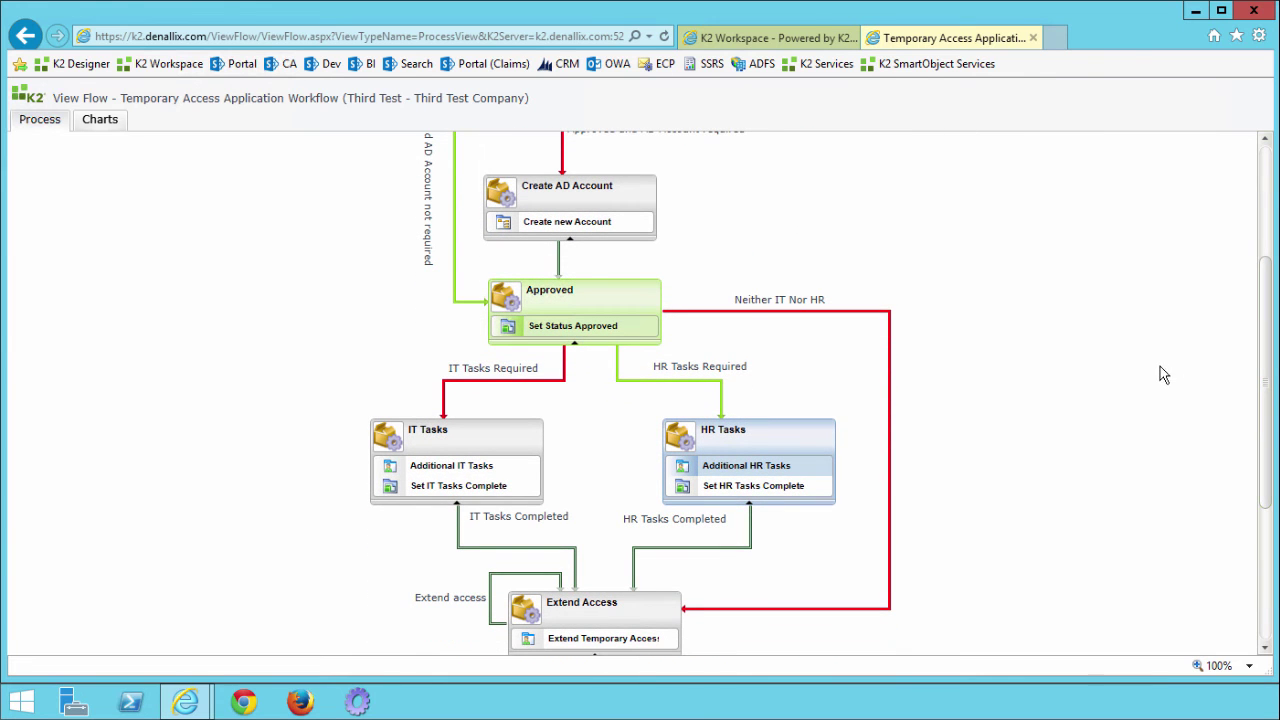
left_click(1033, 37)
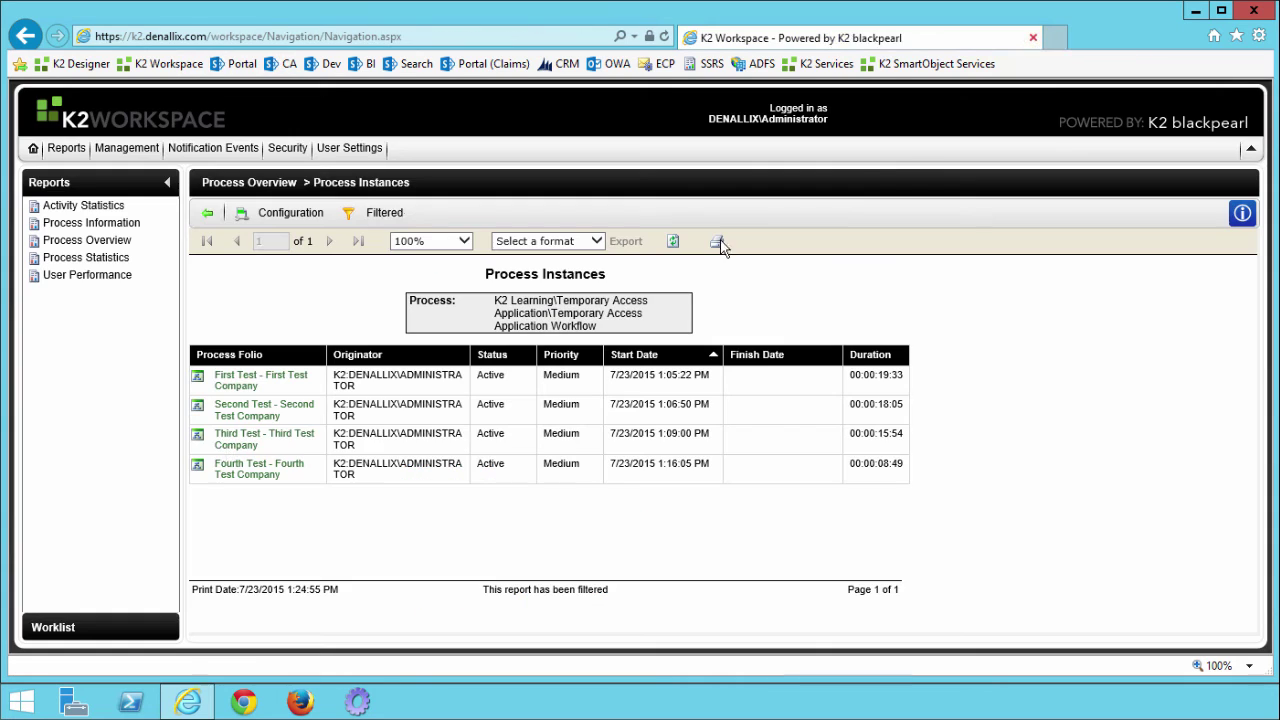
left_click(197, 468)
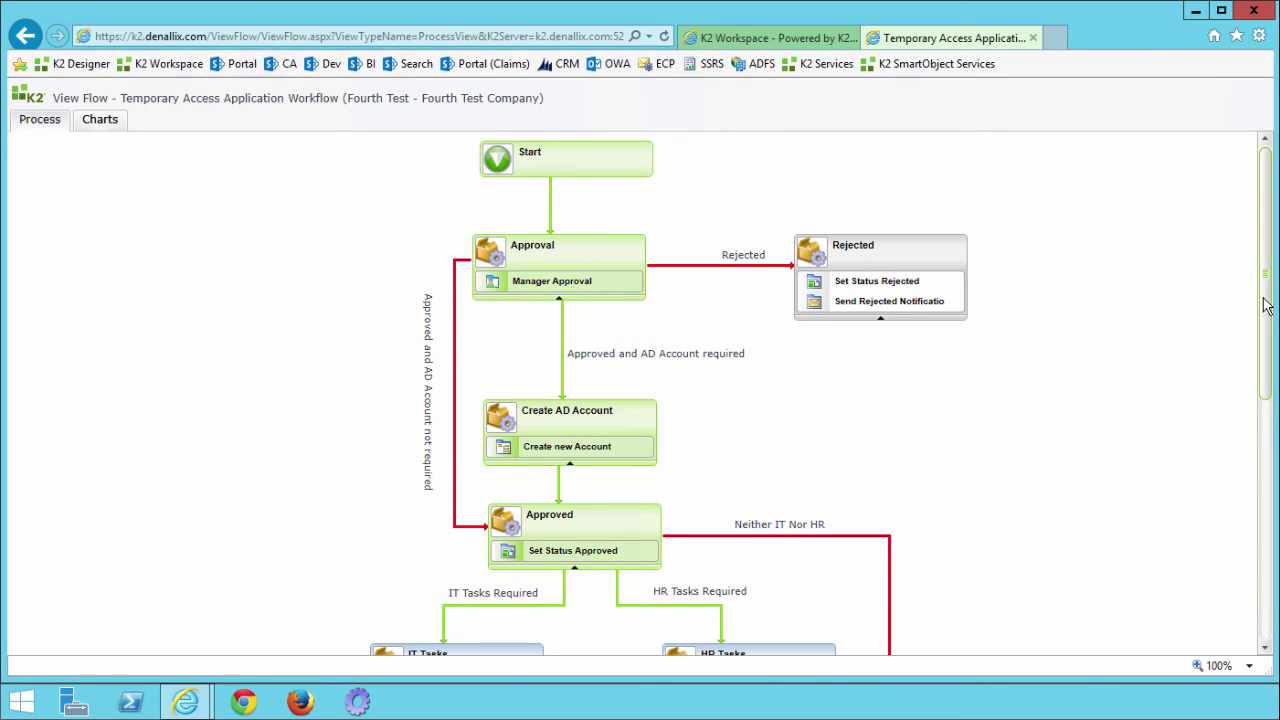
left_click_drag(1266, 305, 1258, 418)
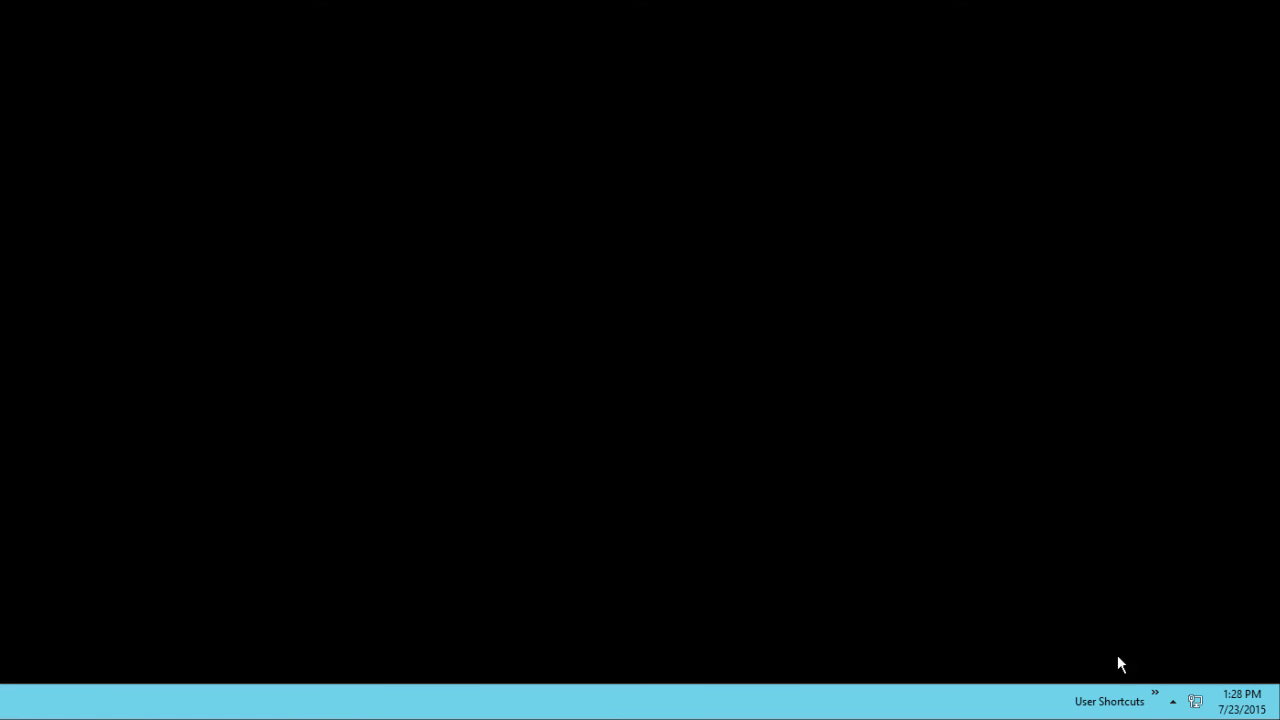
Open Internet Explorer as the IT task owner from the Operations user shortcuts and load the K2 Workspace worklist.
left_click(1154, 695)
mouse_move(1186, 606)
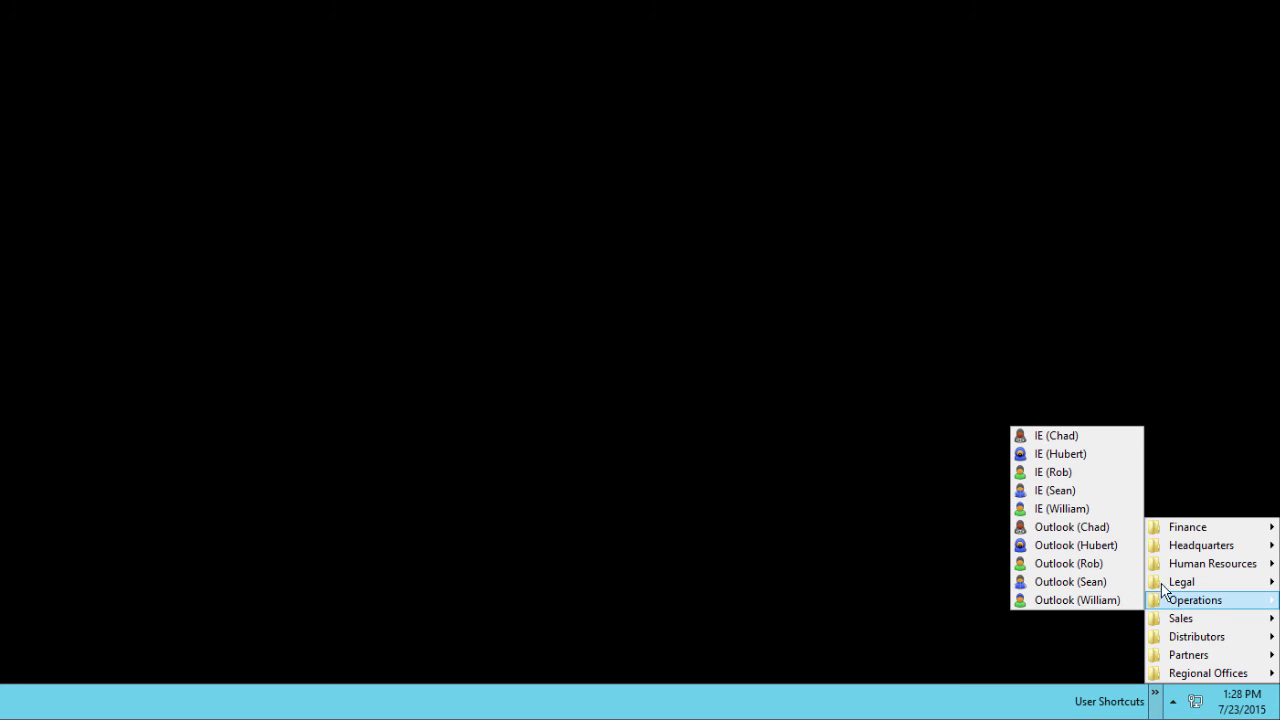
left_click(1093, 456)
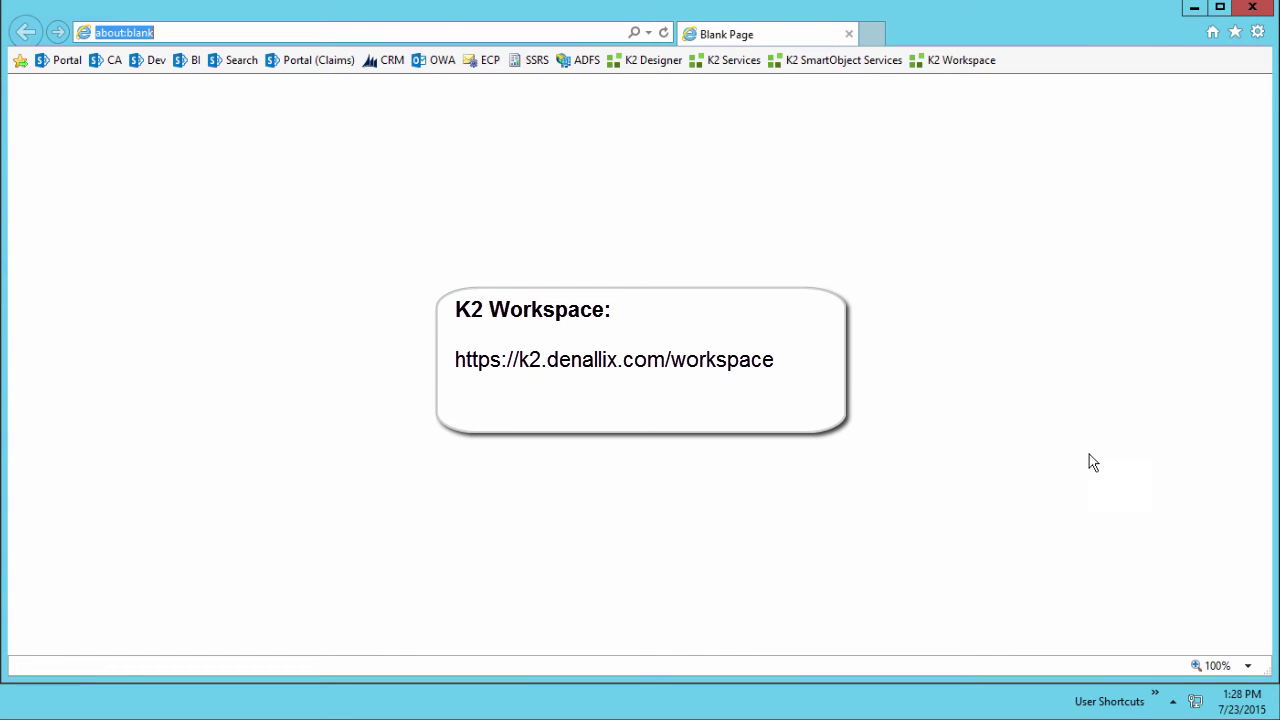
left_click(966, 63)
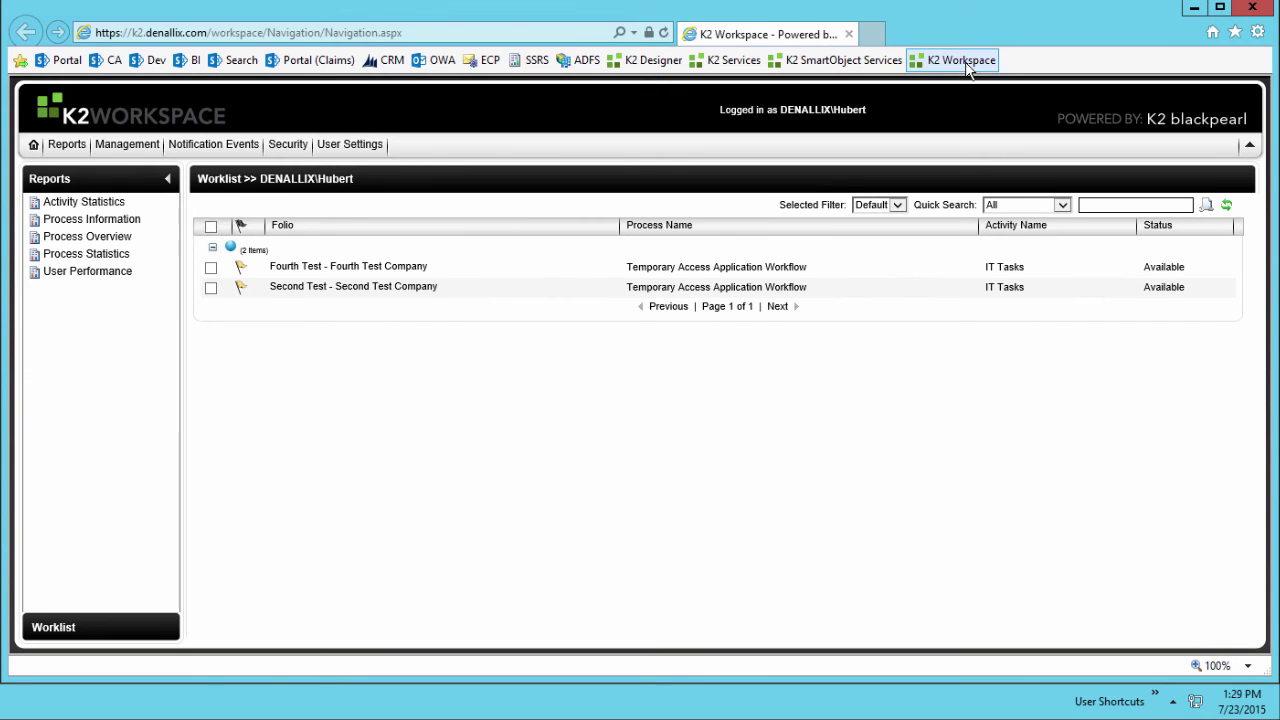
Open the Second Test IT Tasks worklist item and submit it with the action IT Tasks Completed.
left_click(612, 296)
left_click(580, 307)
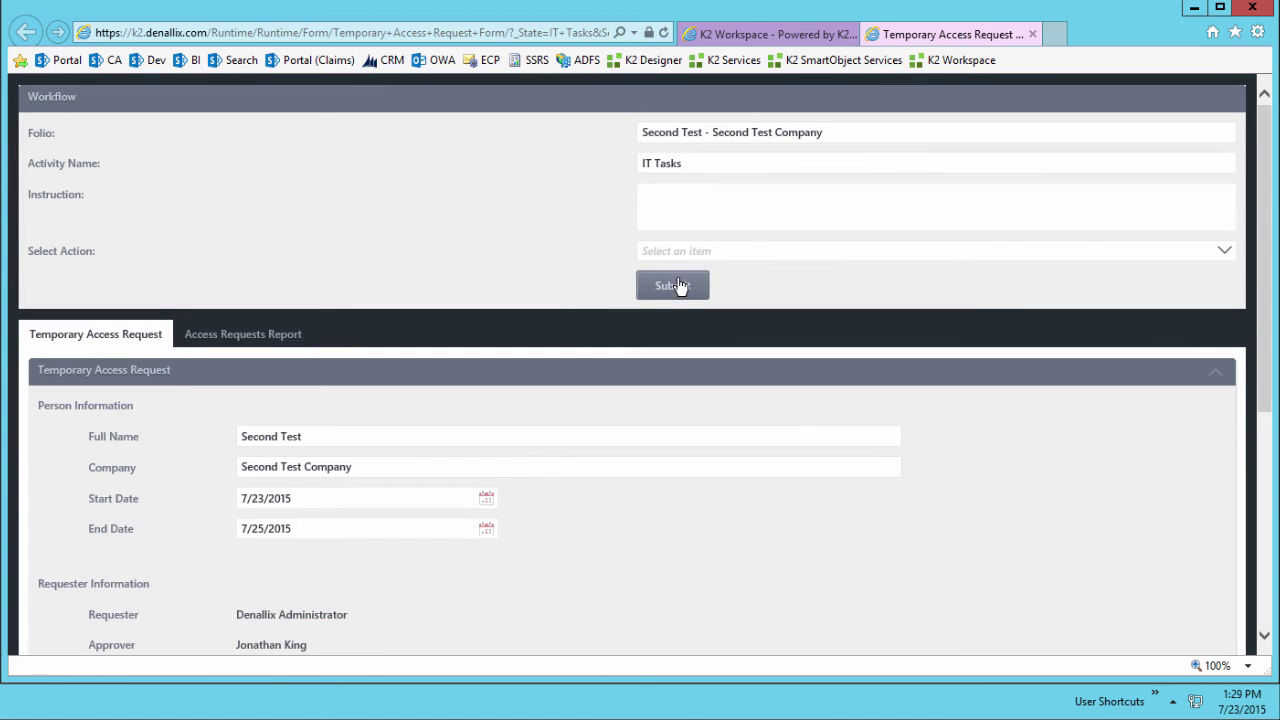
left_click(1052, 253)
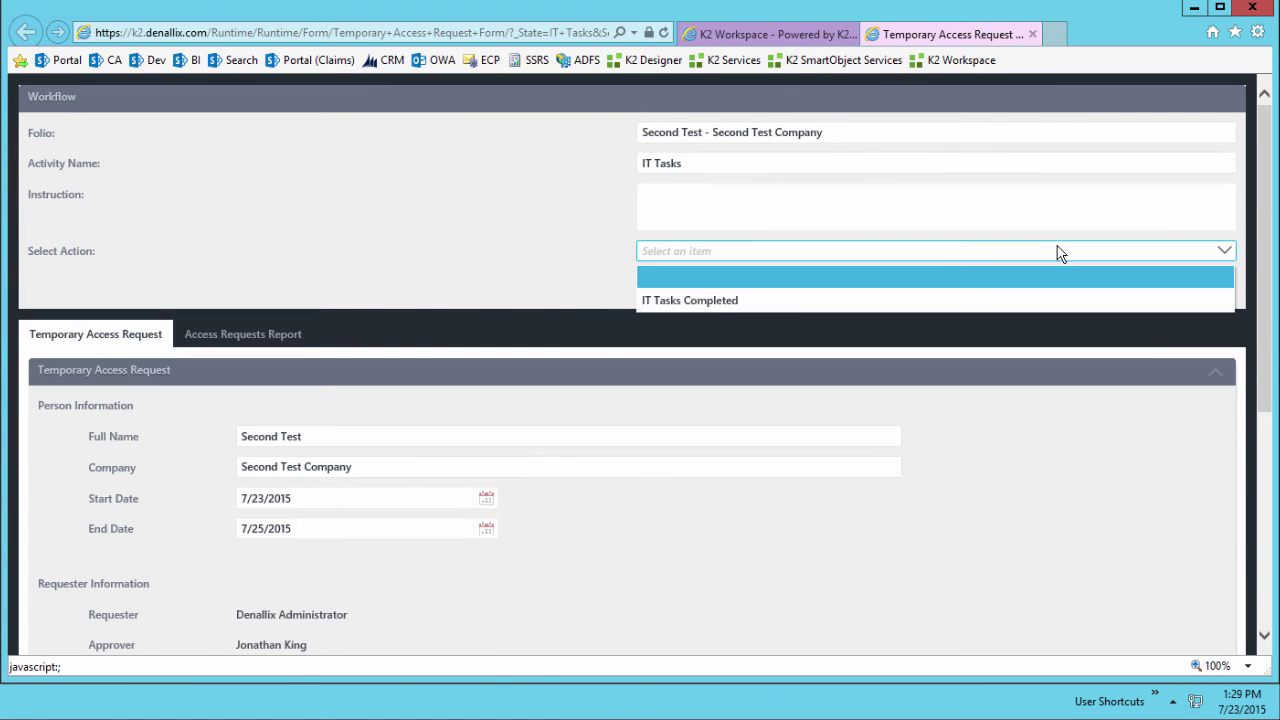
left_click(712, 302)
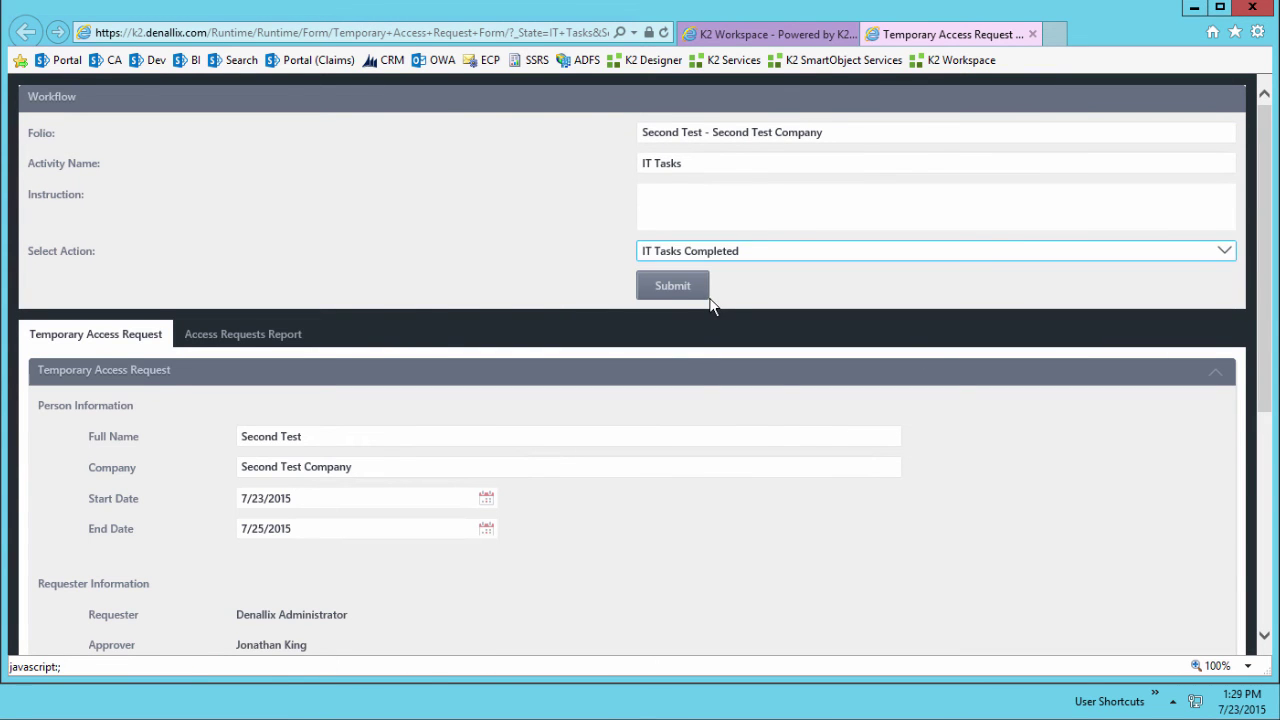
left_click(672, 287)
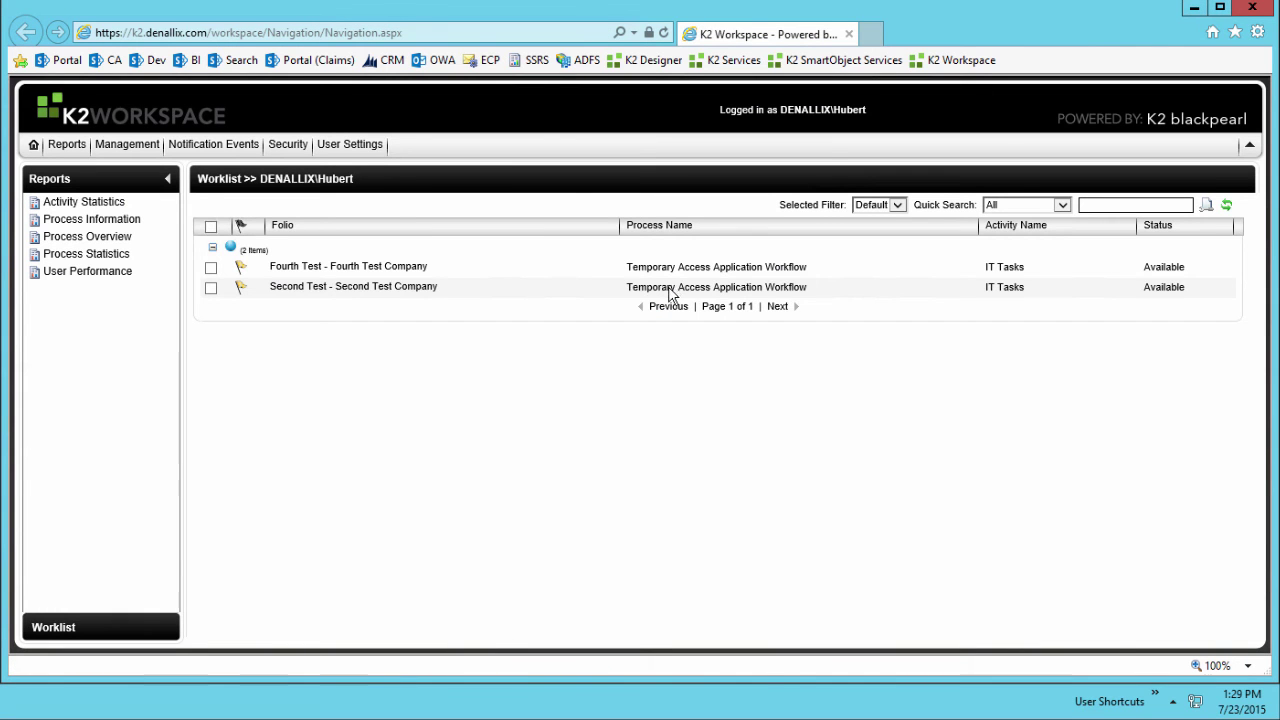
Open the Fourth Test IT Tasks worklist item and submit it with the action IT Tasks Completed.
left_click(611, 272)
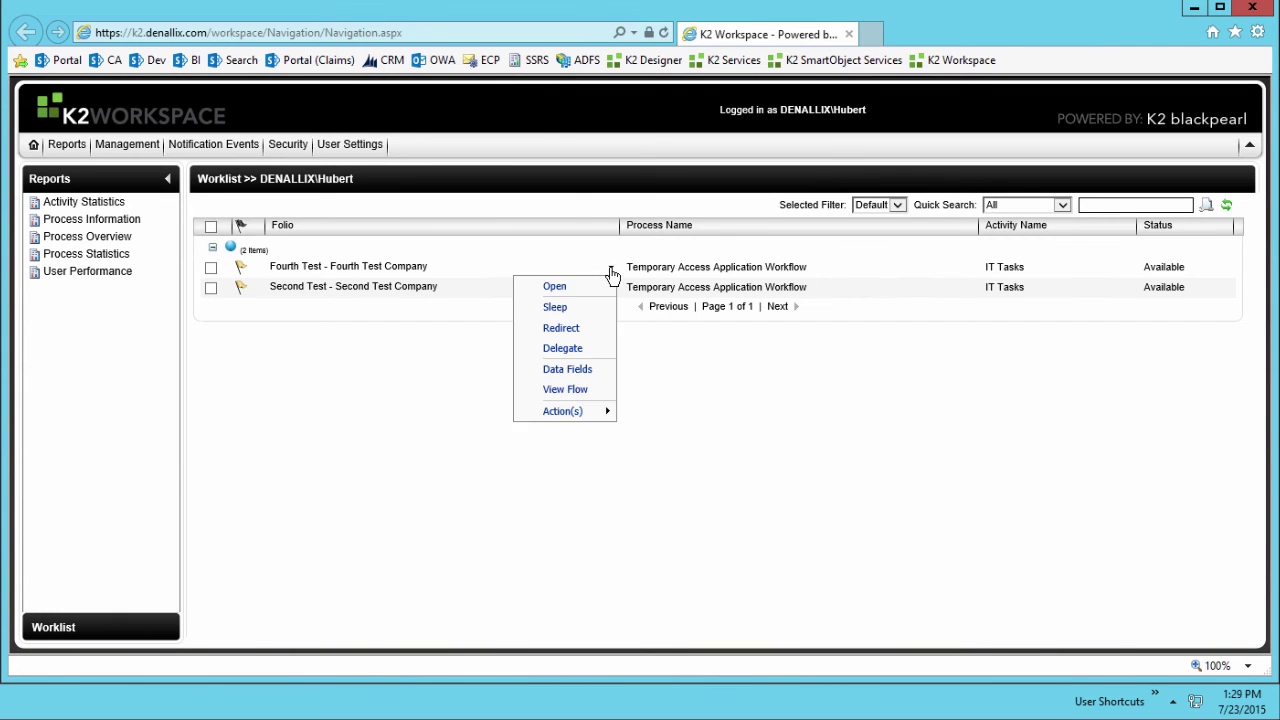
left_click(589, 290)
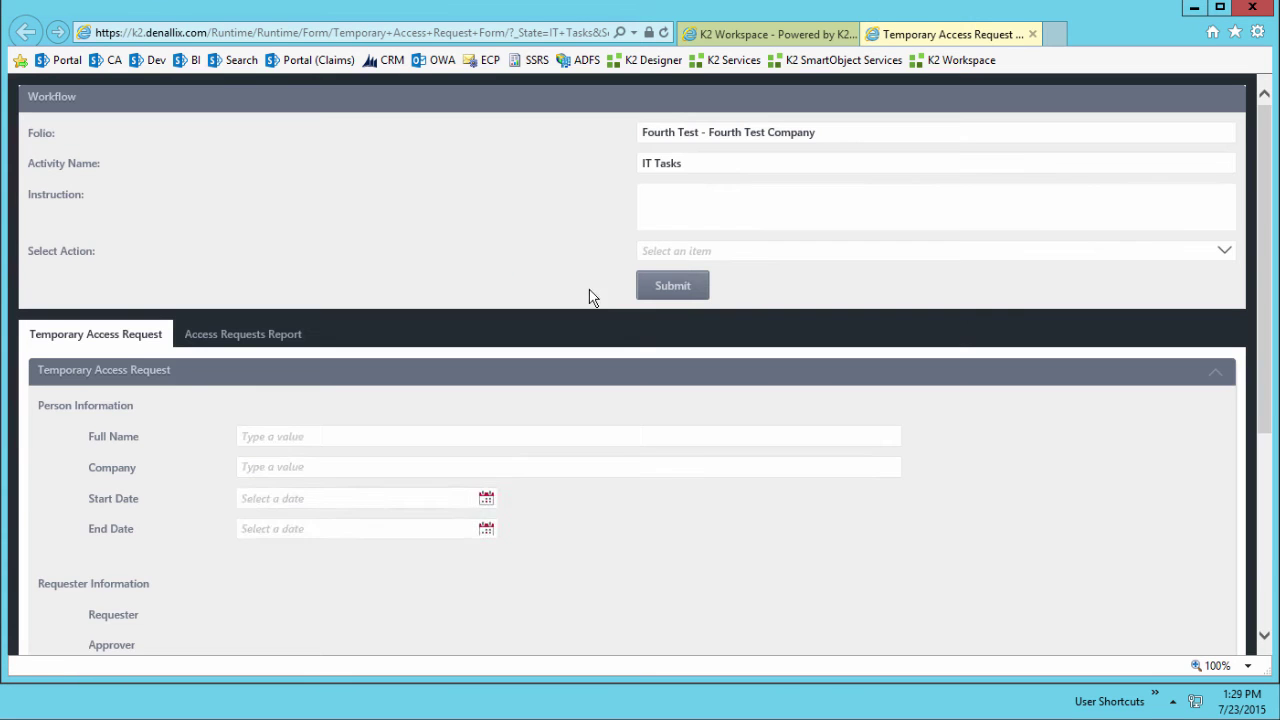
left_click(703, 252)
left_click(697, 300)
left_click(684, 289)
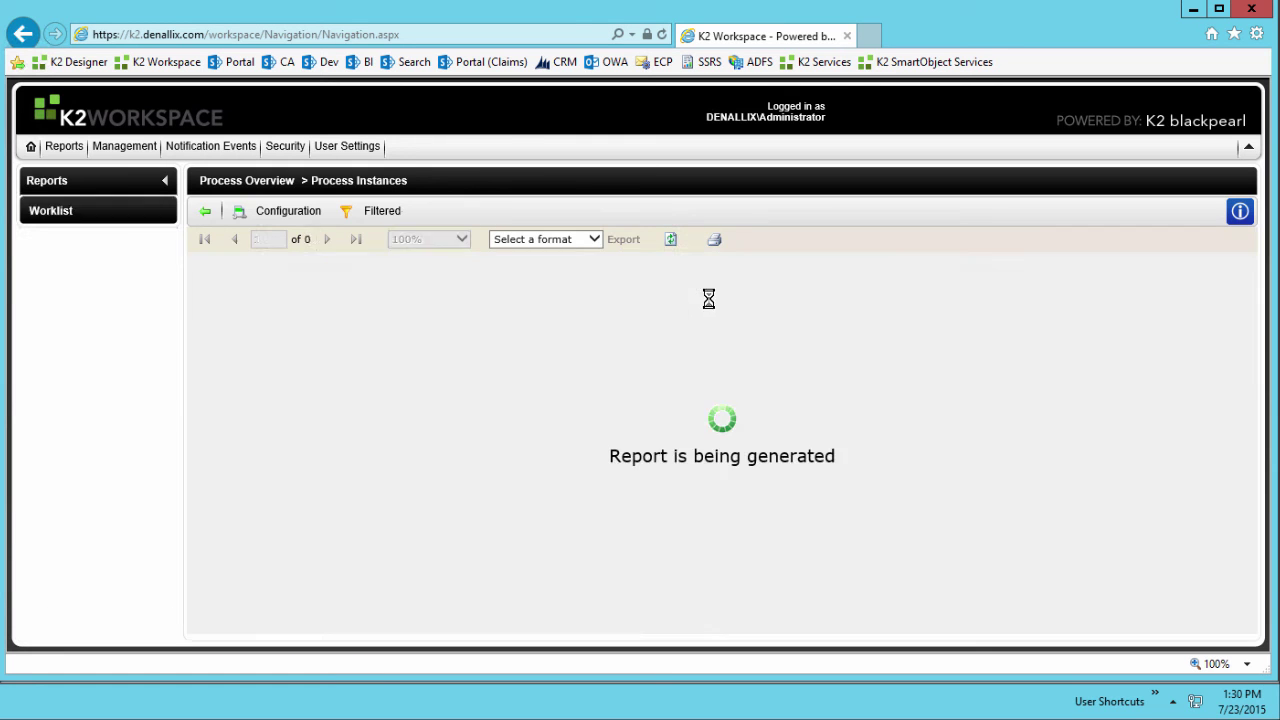
Examine the View Flow of the Second Test instance and of the Fourth Test instance down to the Extend Access activity.
left_click(195, 406)
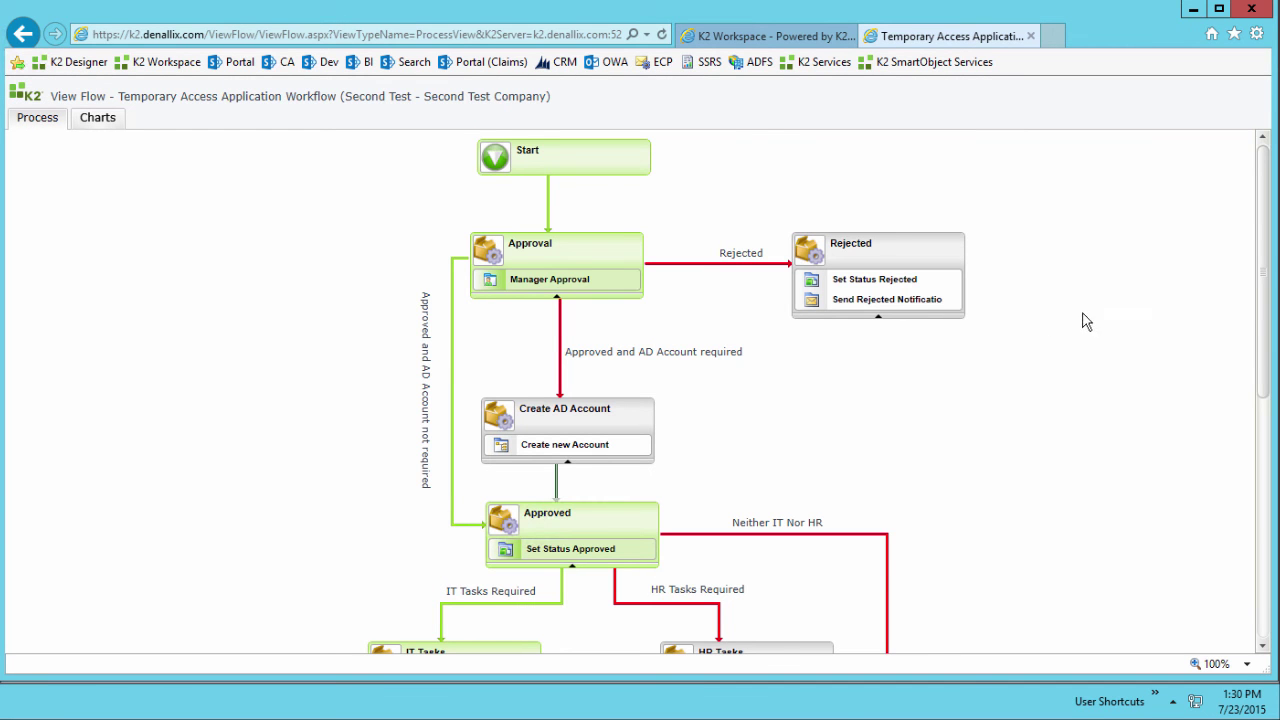
left_click_drag(1260, 272, 1272, 433)
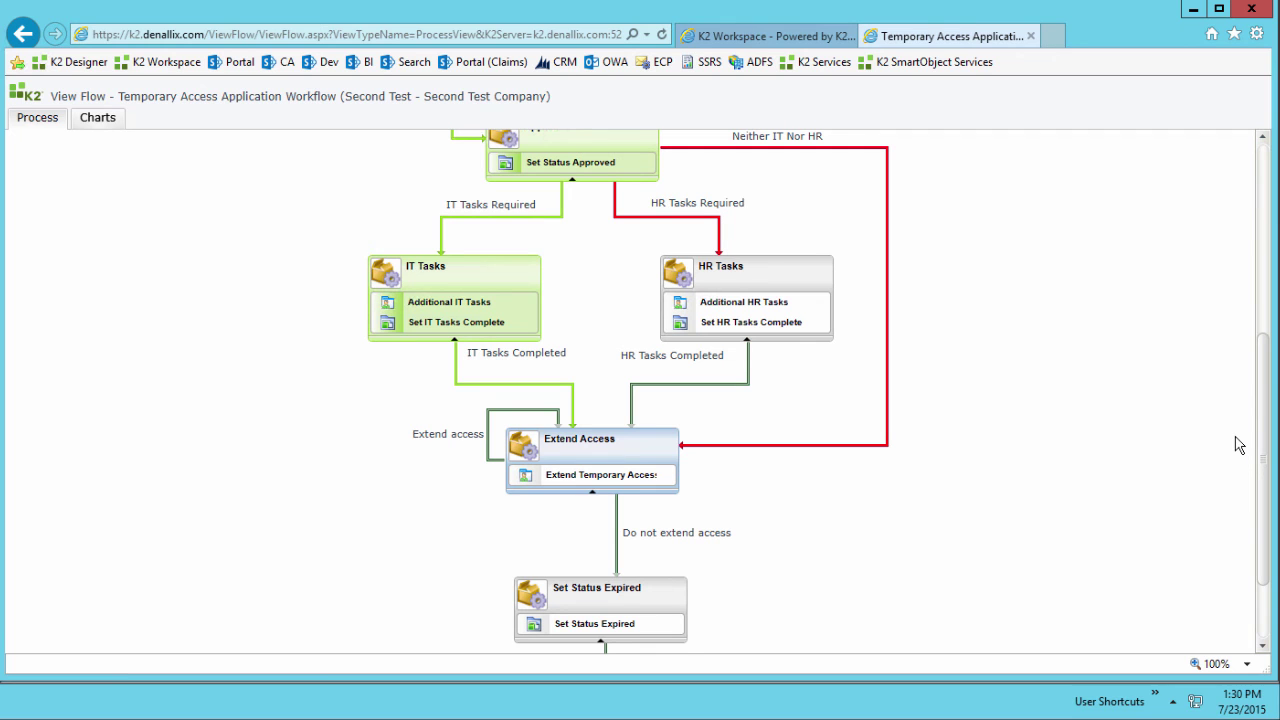
left_click(1031, 36)
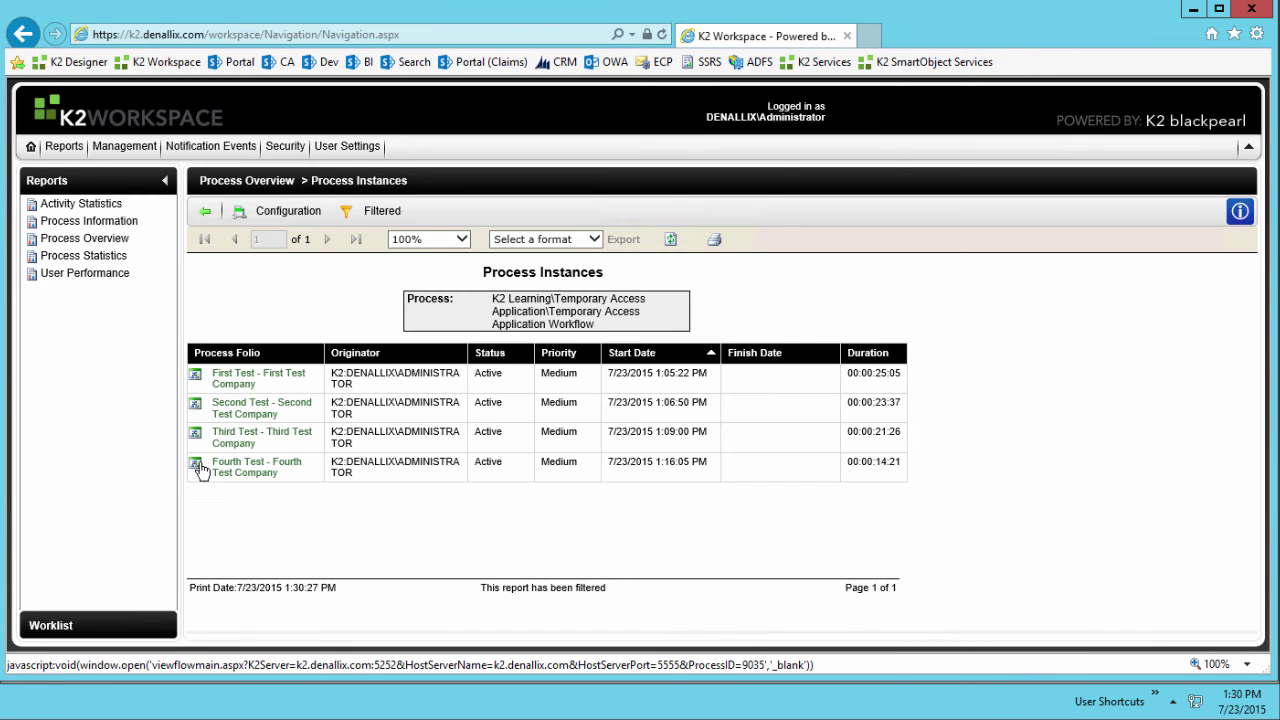
left_click(197, 466)
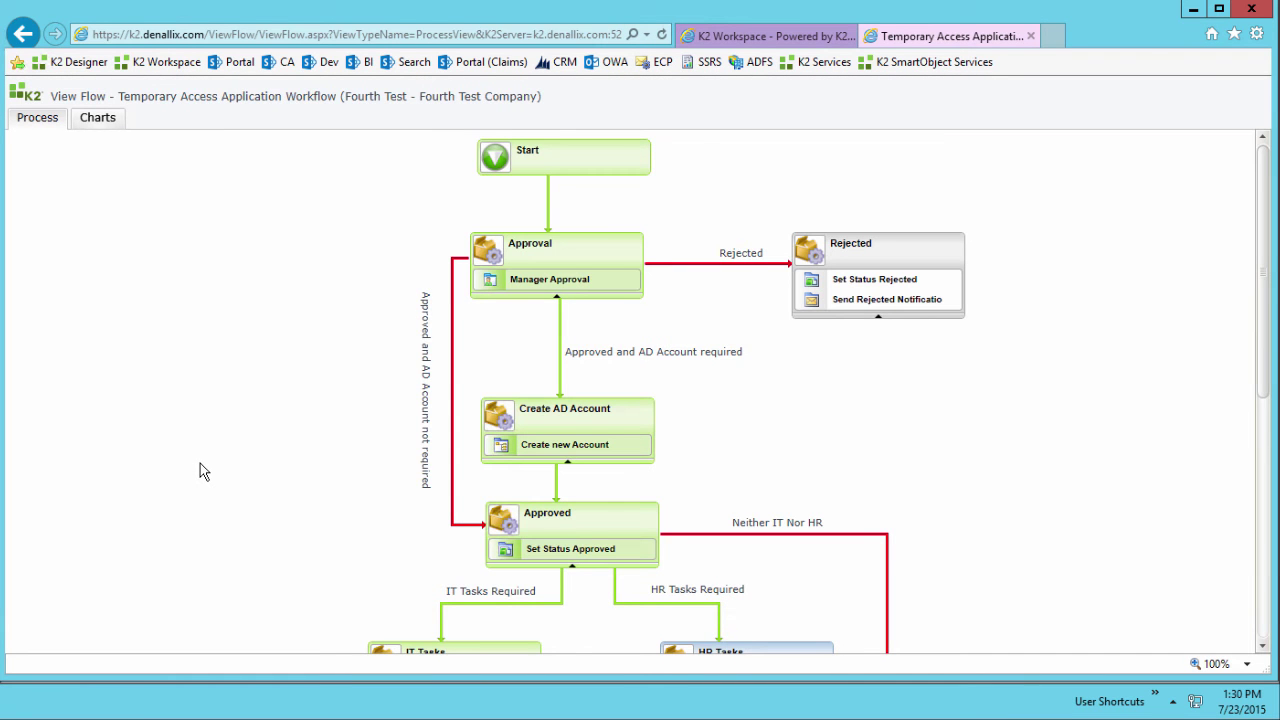
left_click_drag(1263, 307, 1265, 419)
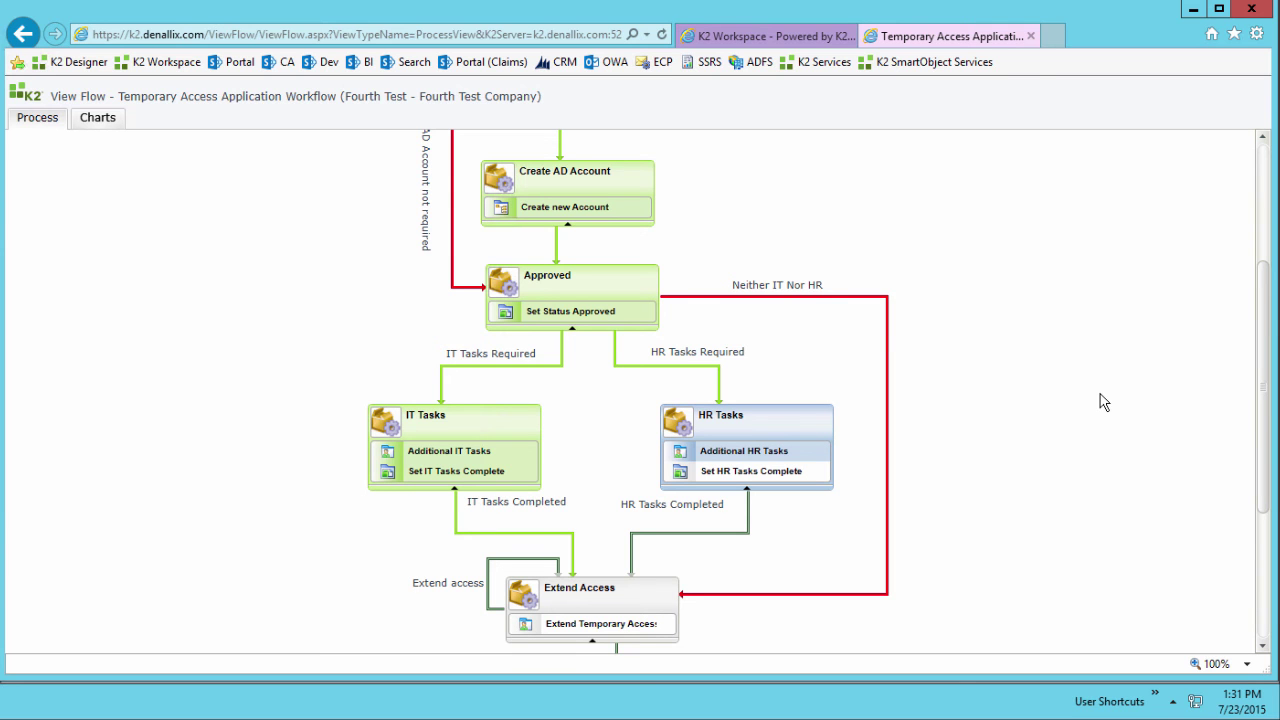
left_click(1031, 36)
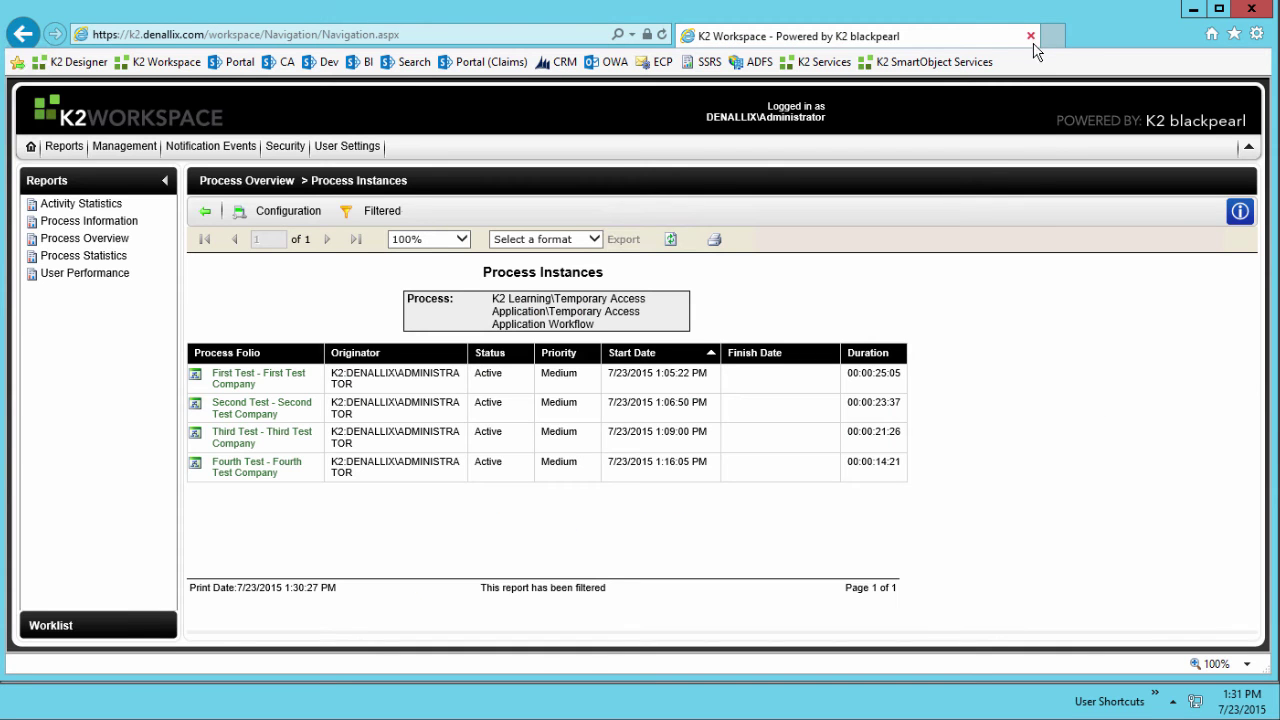
Open Internet Explorer as the HR task owner from the Human Resources user shortcuts and load the K2 Workspace worklist.
left_click(1192, 10)
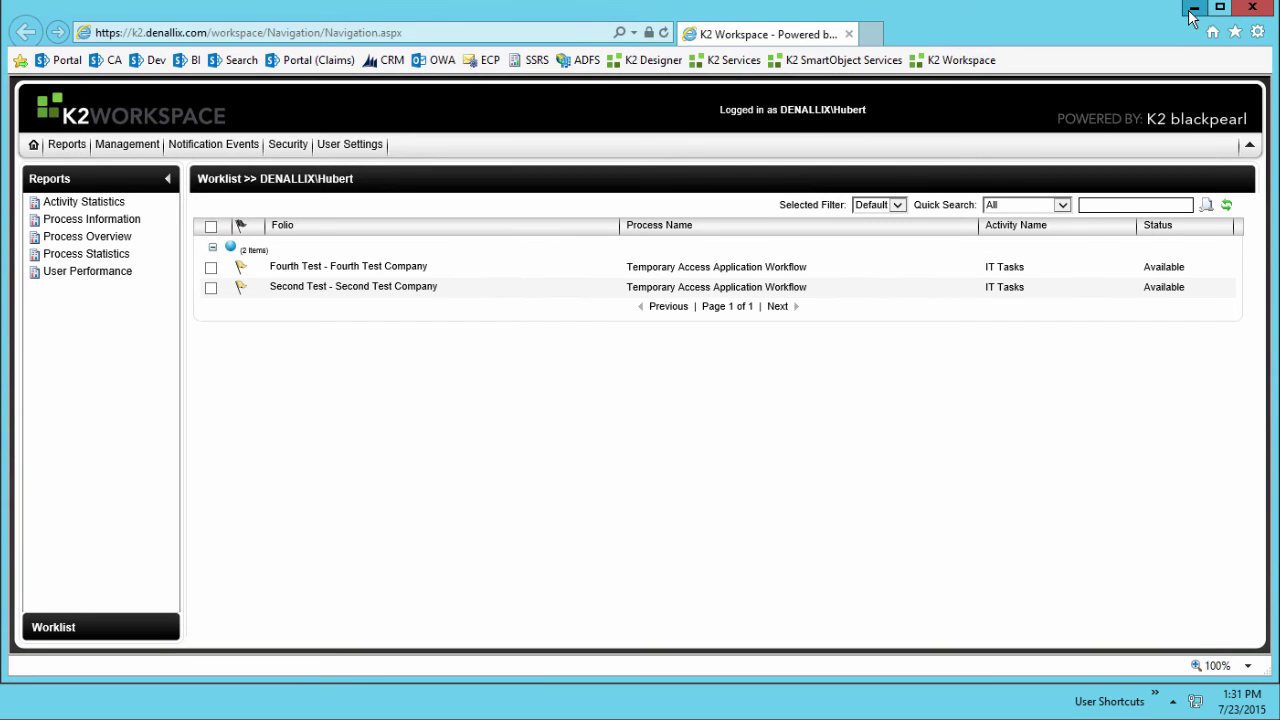
left_click(1192, 12)
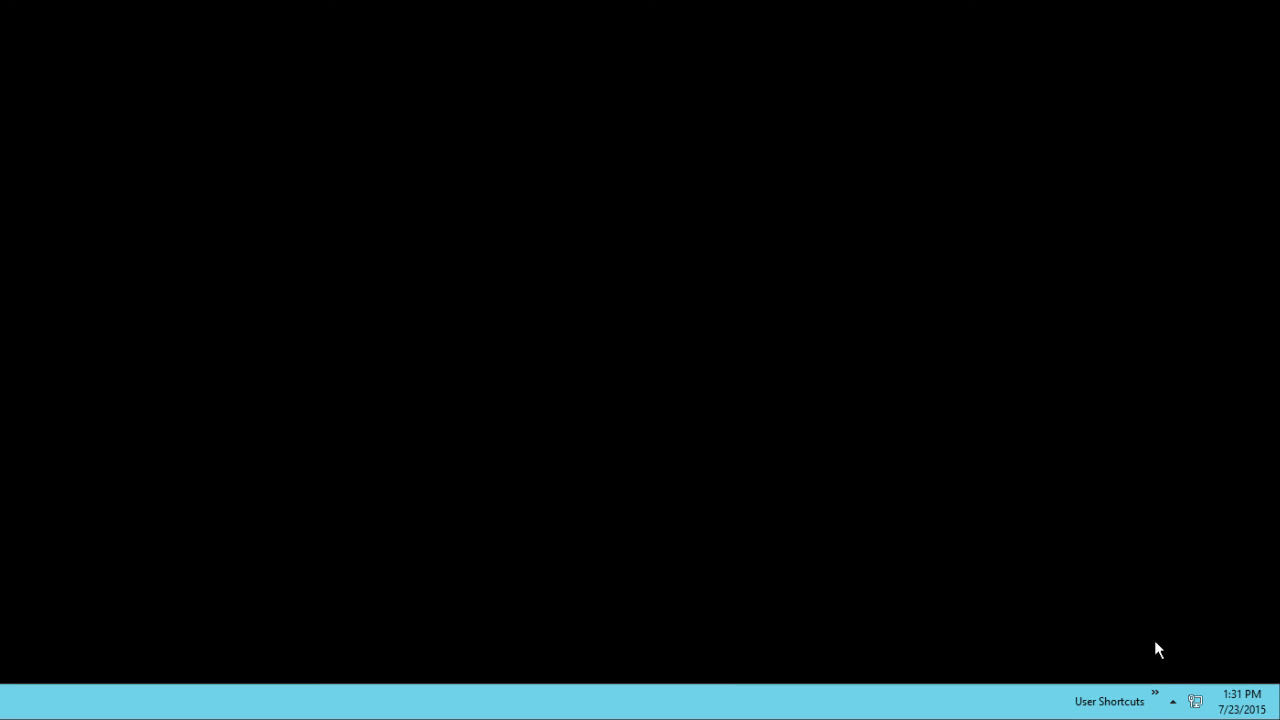
left_click(1155, 695)
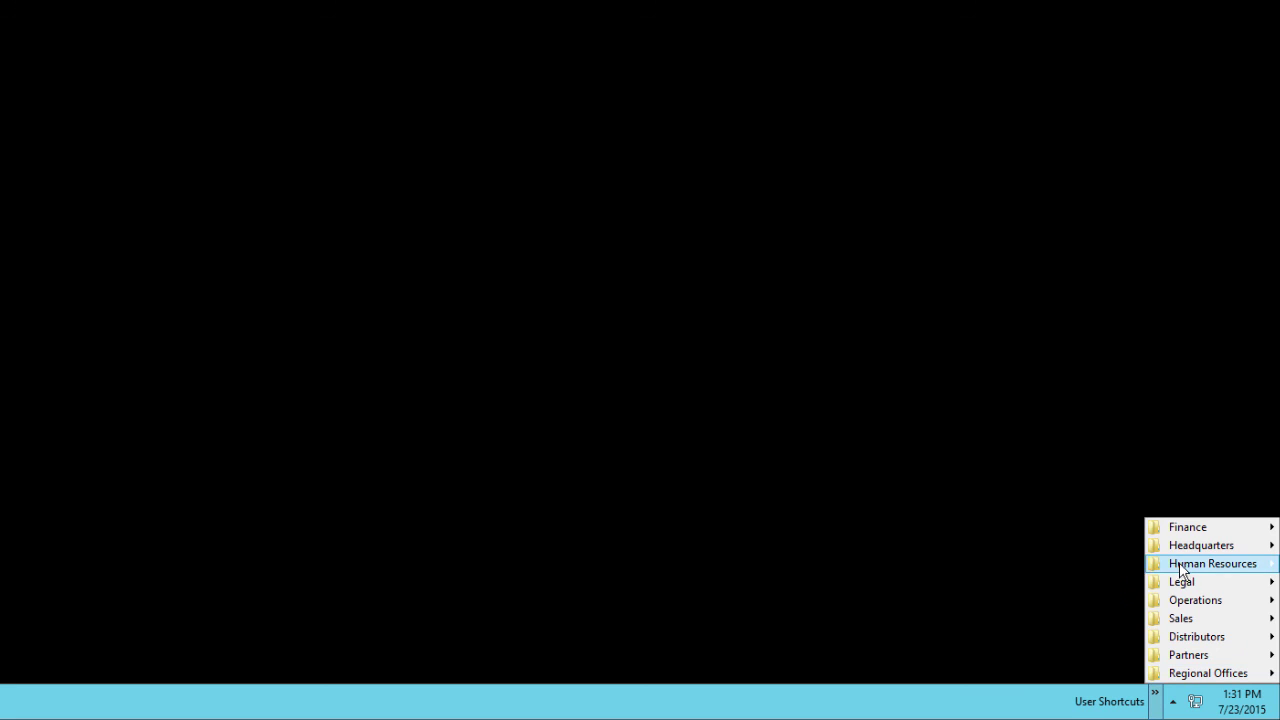
mouse_move(1185, 568)
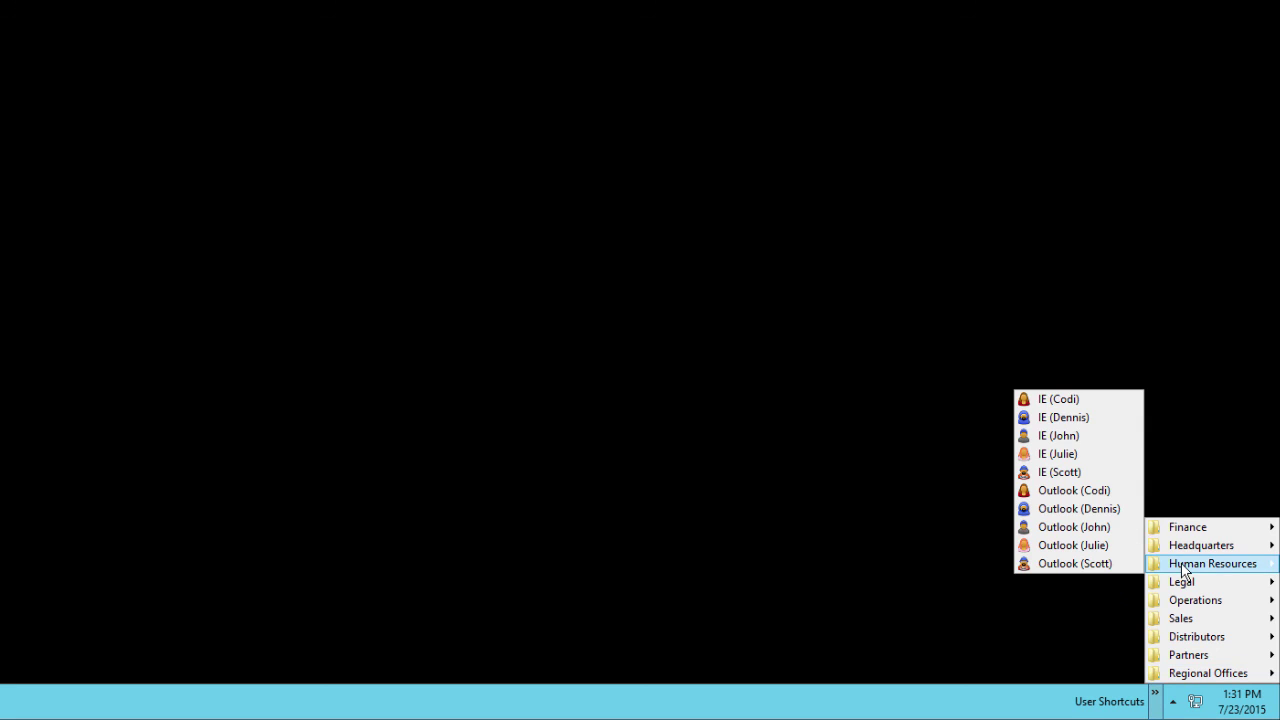
left_click(1100, 458)
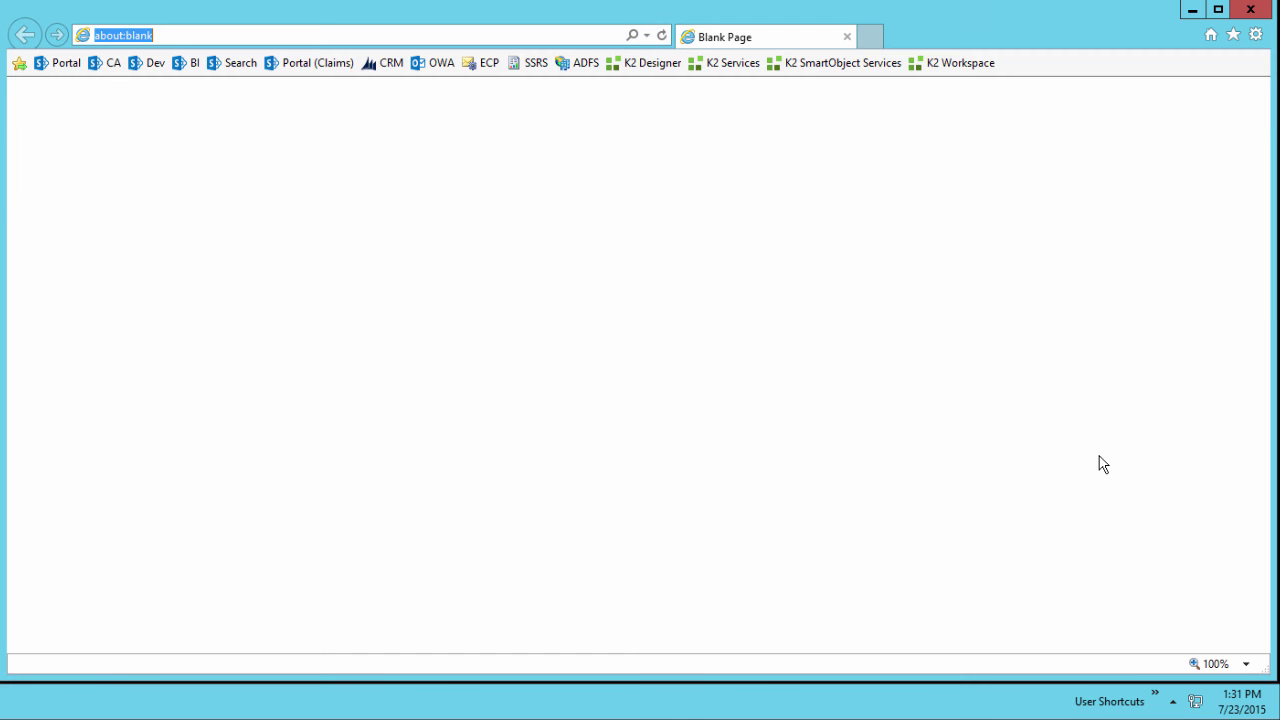
left_click(952, 66)
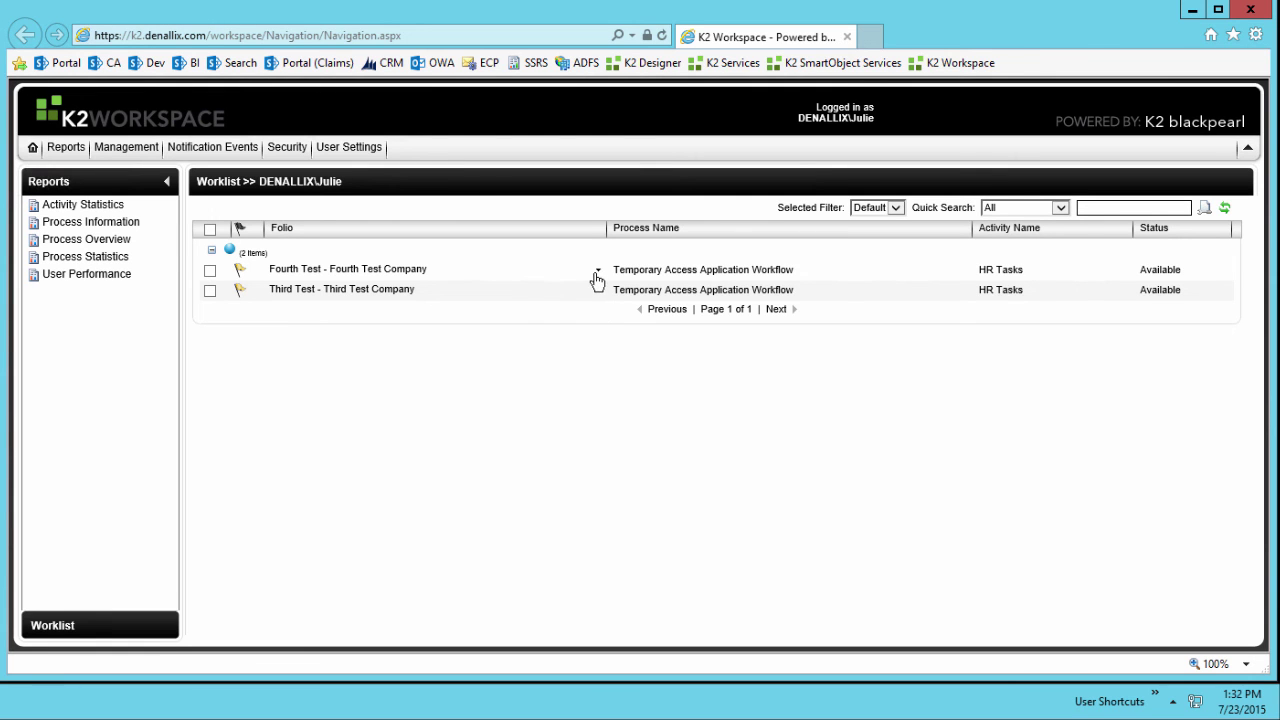
Open the Fourth Test HR Tasks worklist item, submit it with the action HR Tasks Completed and refresh the worklist.
left_click(597, 278)
left_click(552, 294)
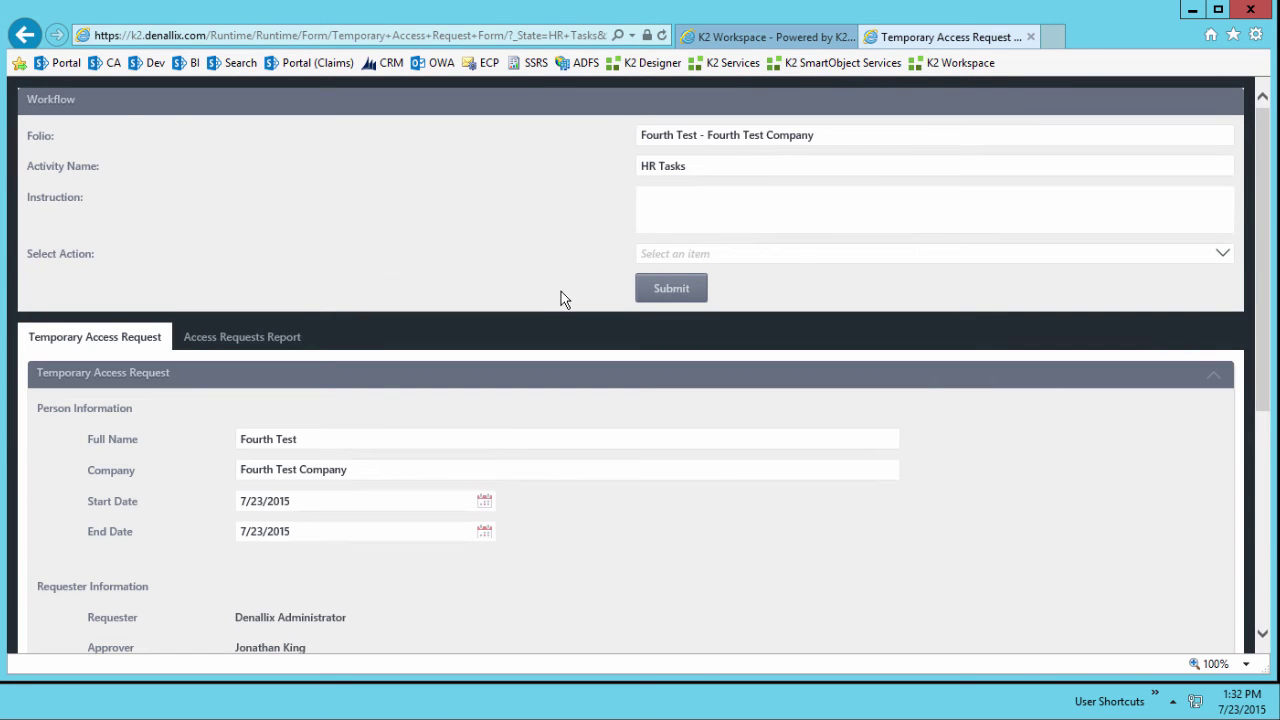
left_click(754, 256)
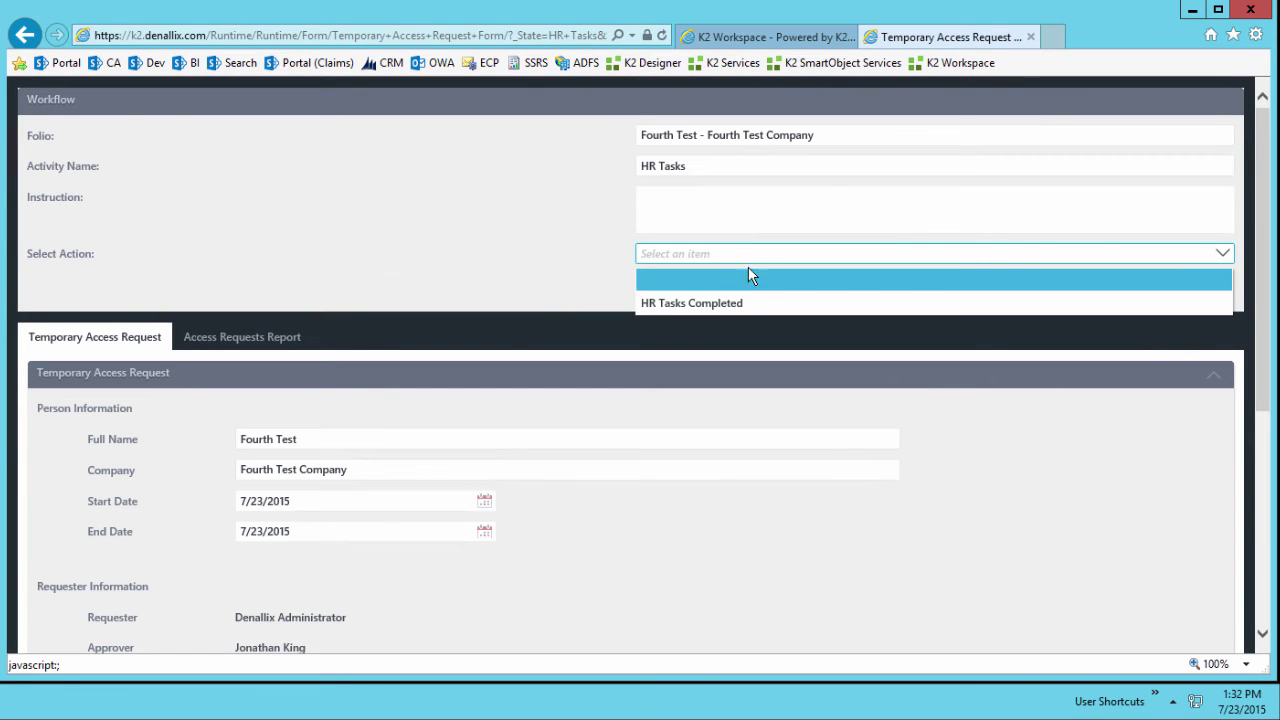
left_click(737, 304)
left_click(661, 292)
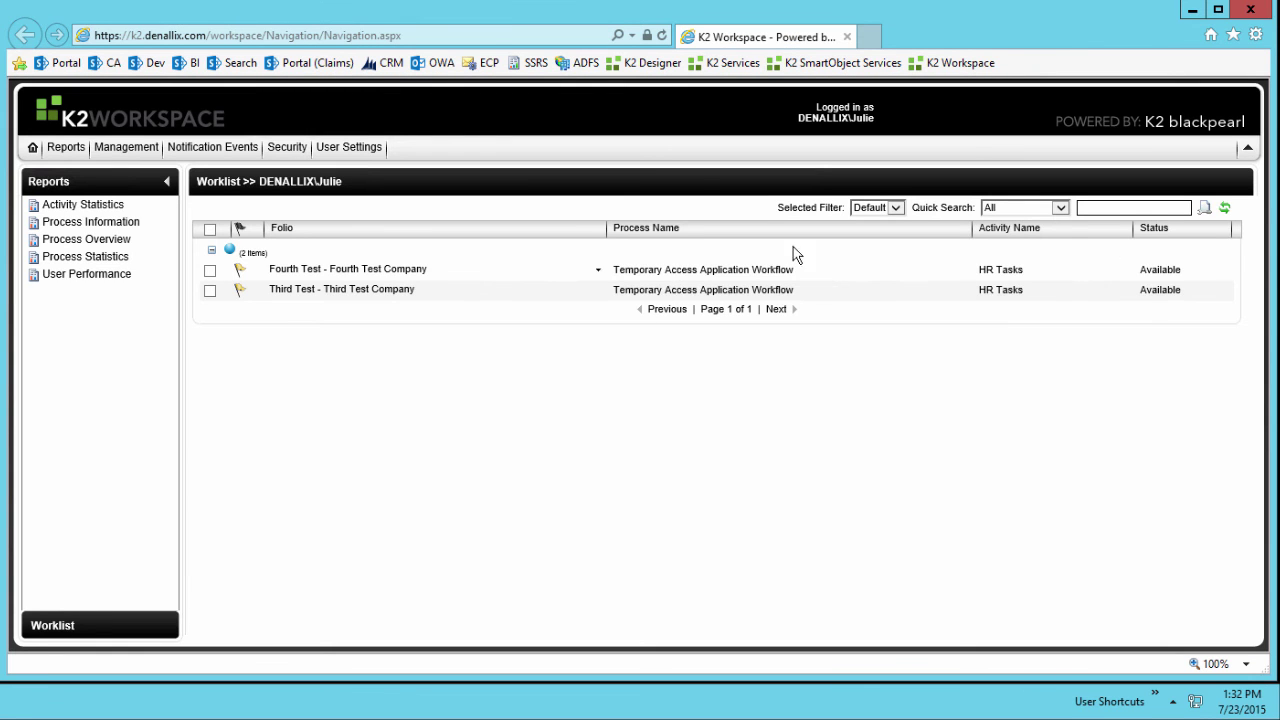
left_click(1225, 211)
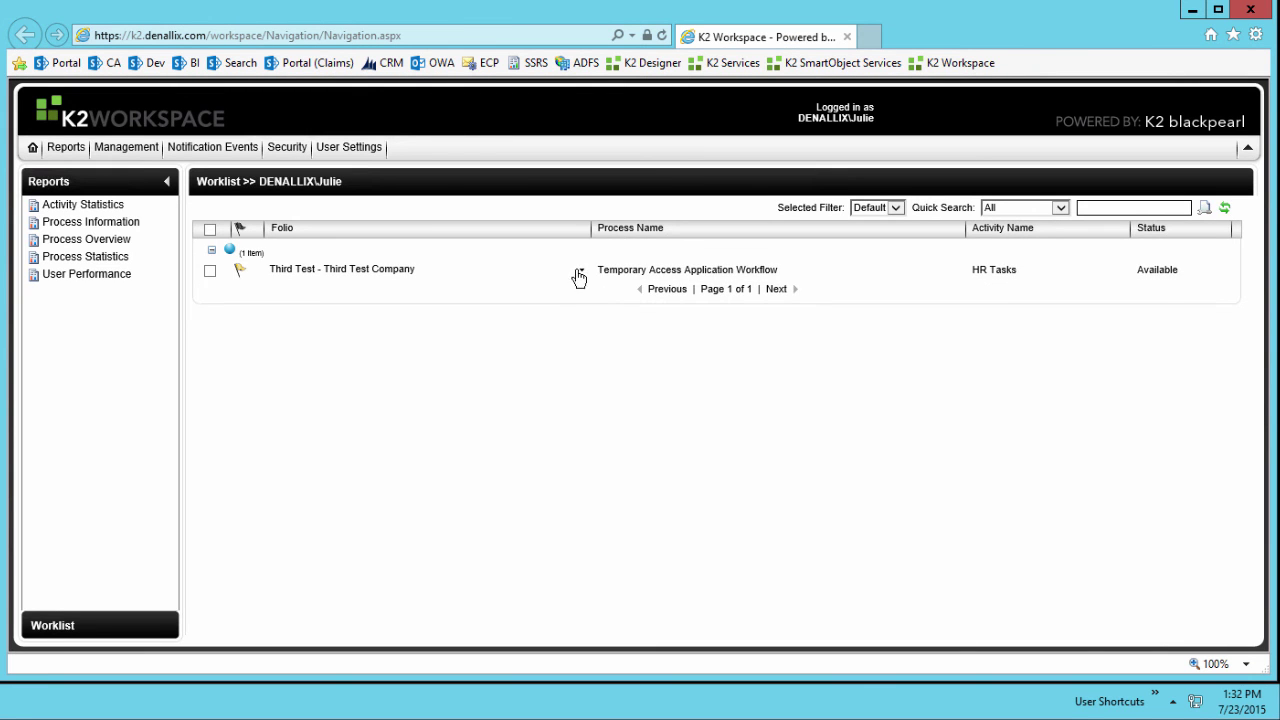
Open the Third Test HR Tasks worklist item and submit it with the action HR Tasks Completed.
left_click(580, 274)
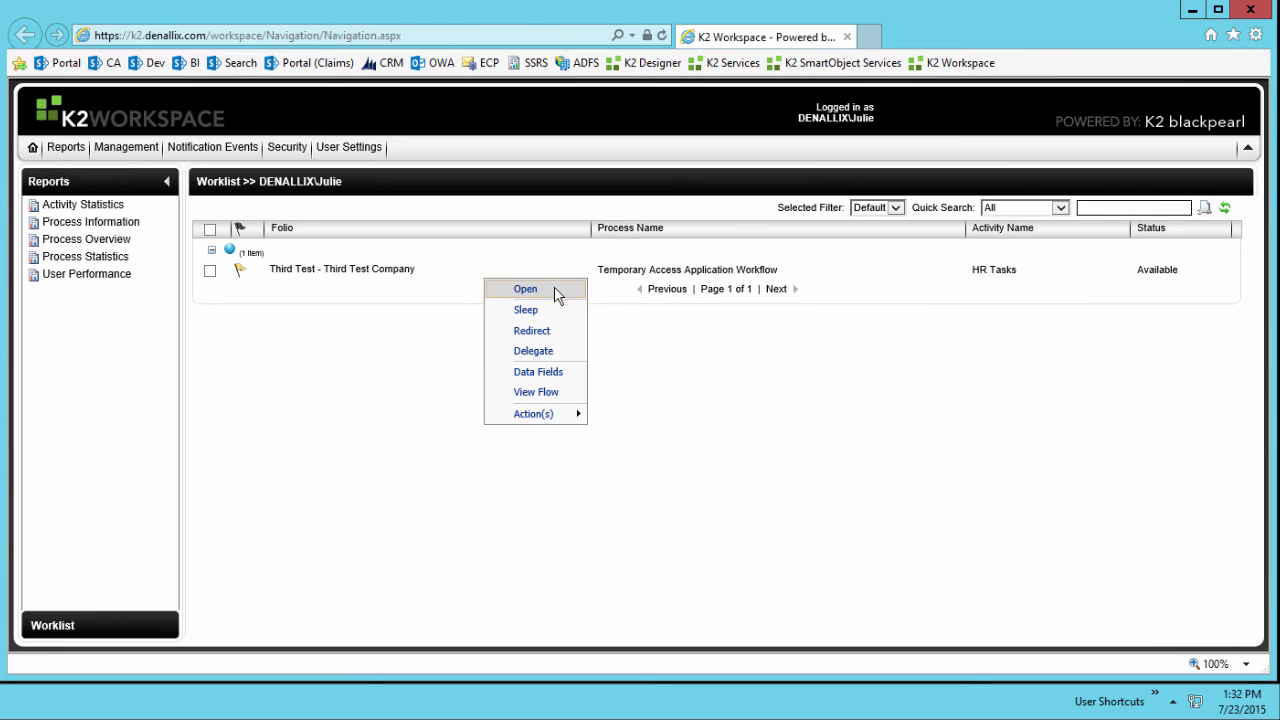
left_click(554, 289)
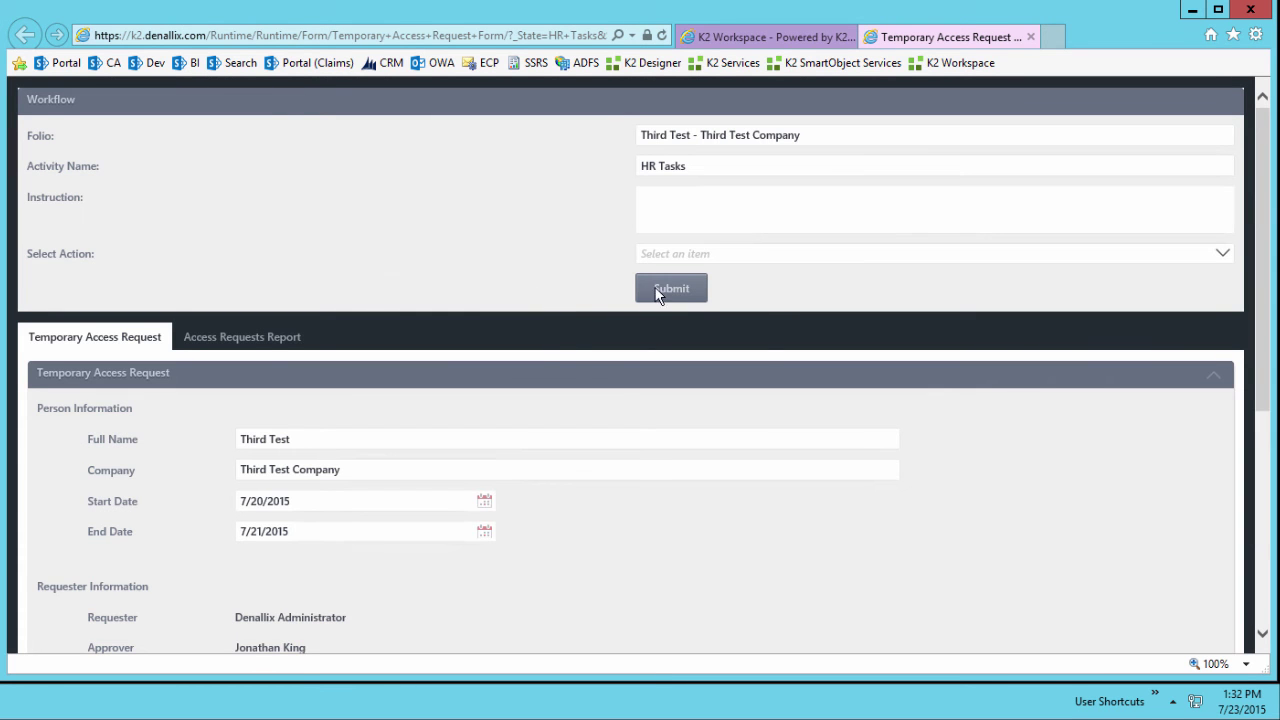
left_click(696, 254)
left_click(696, 303)
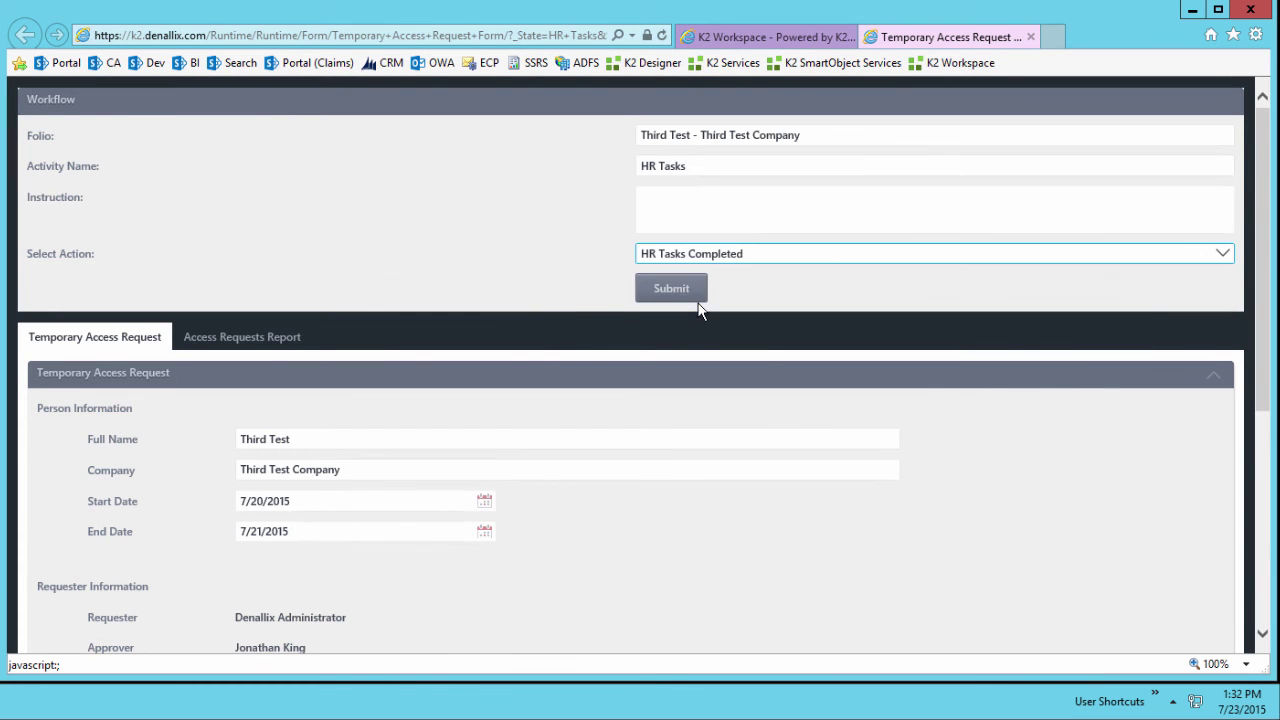
left_click(687, 291)
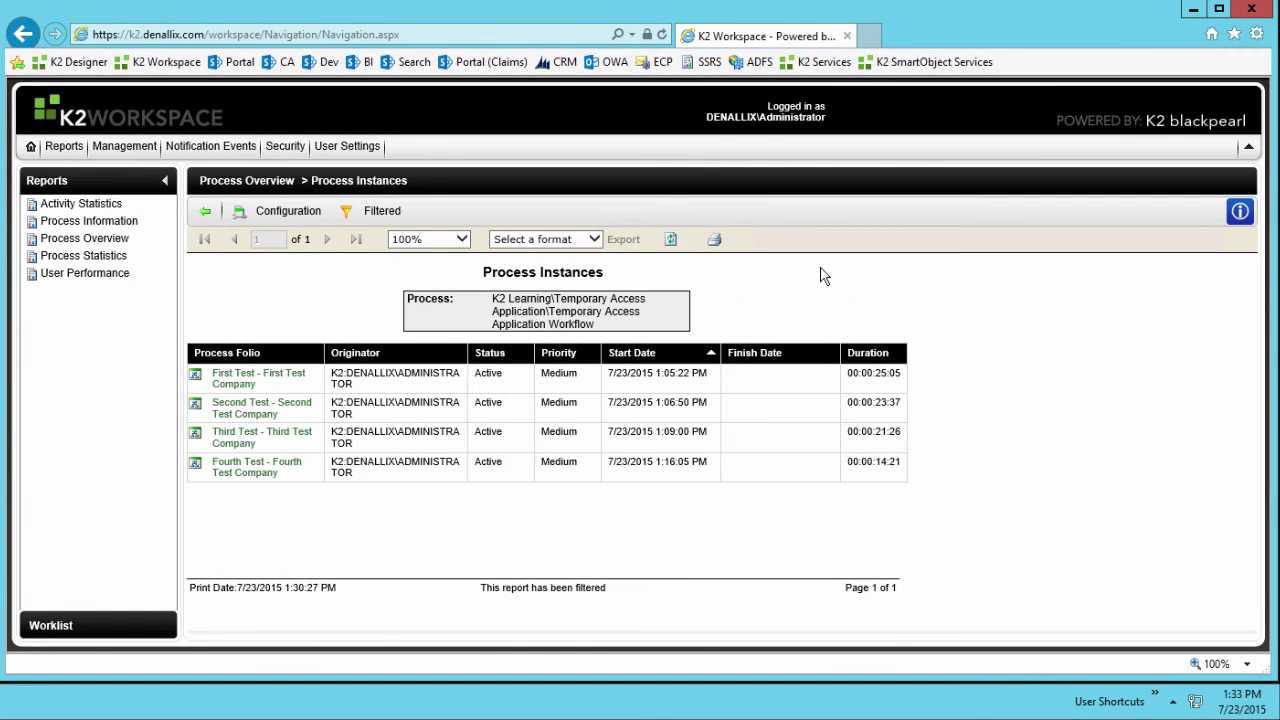
Examine the View Flow of the Fourth Test instance and of the Third Test instance from HR Tasks through Extend Access and beyond.
left_click(195, 467)
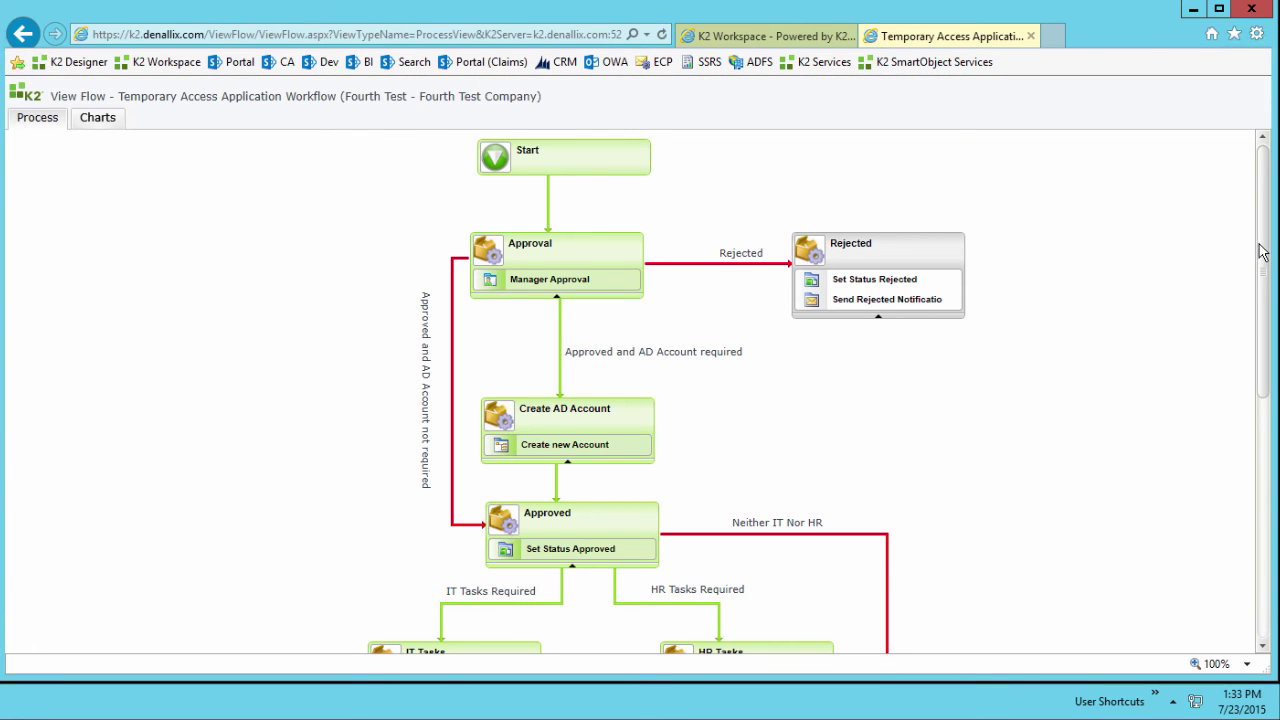
scroll(1263, 270, "down", 3)
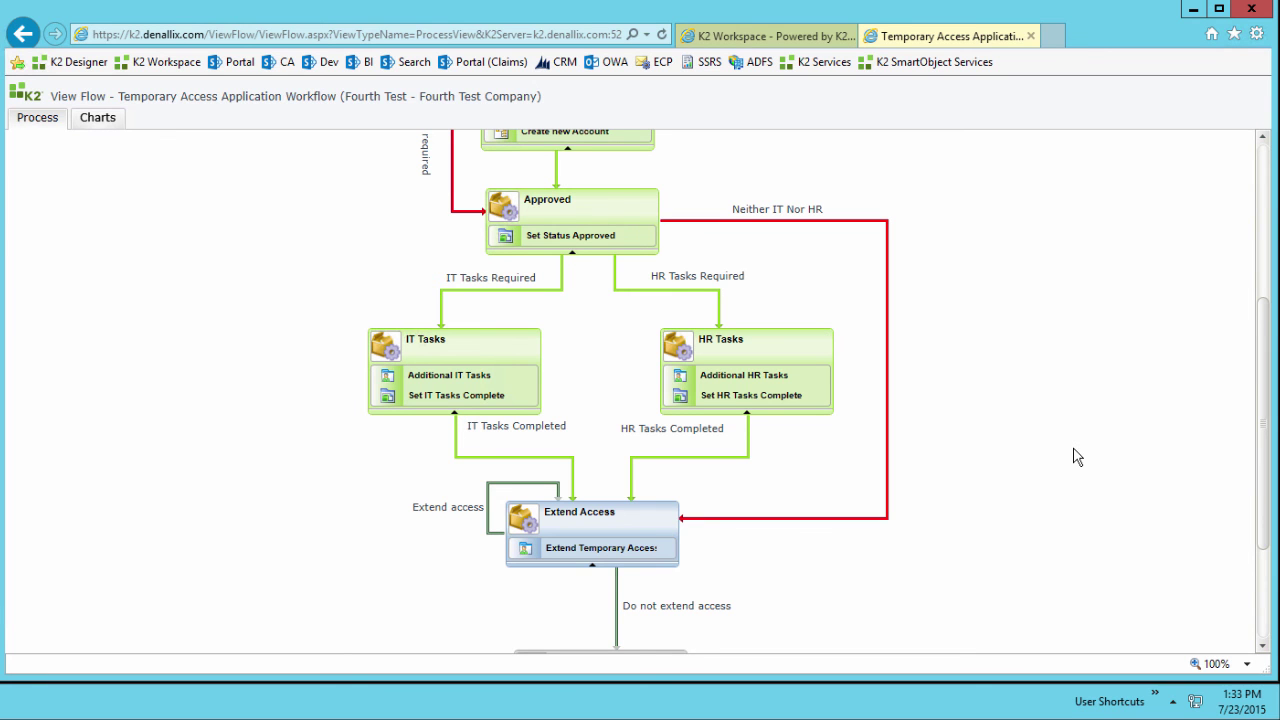
left_click(1031, 36)
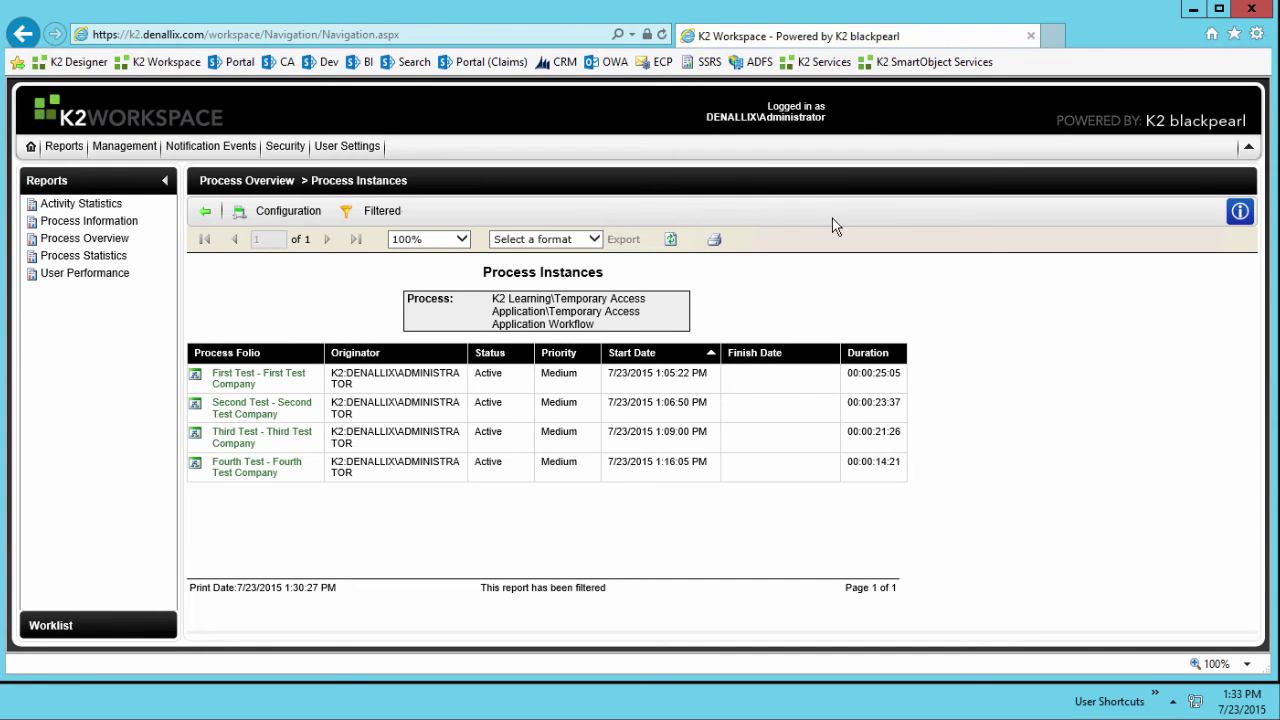
left_click(196, 434)
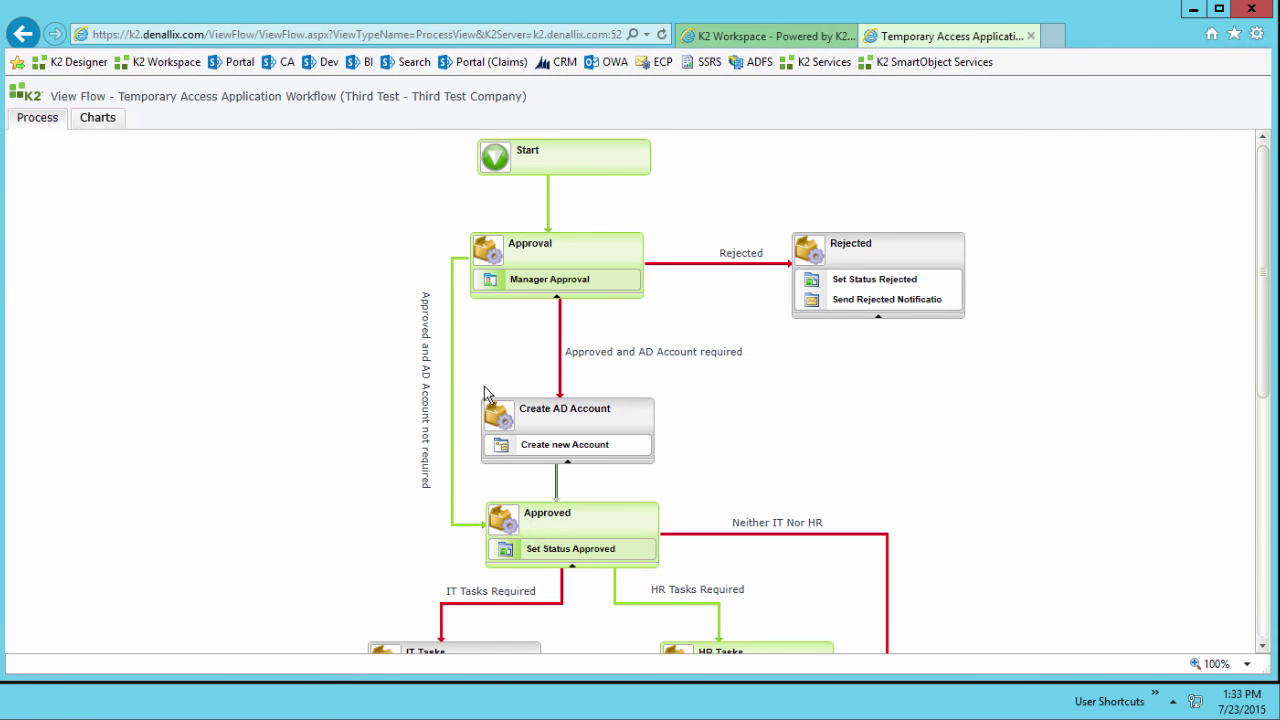
left_click_drag(1262, 254, 1266, 517)
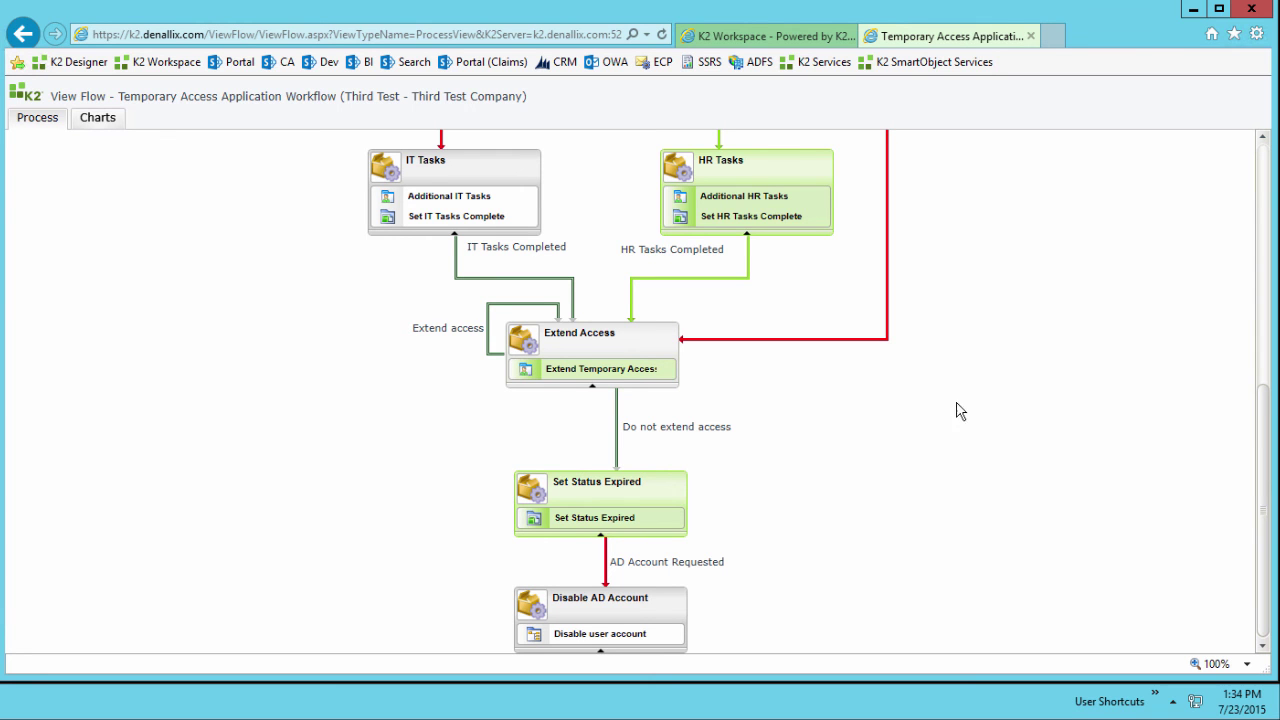
left_click(1031, 37)
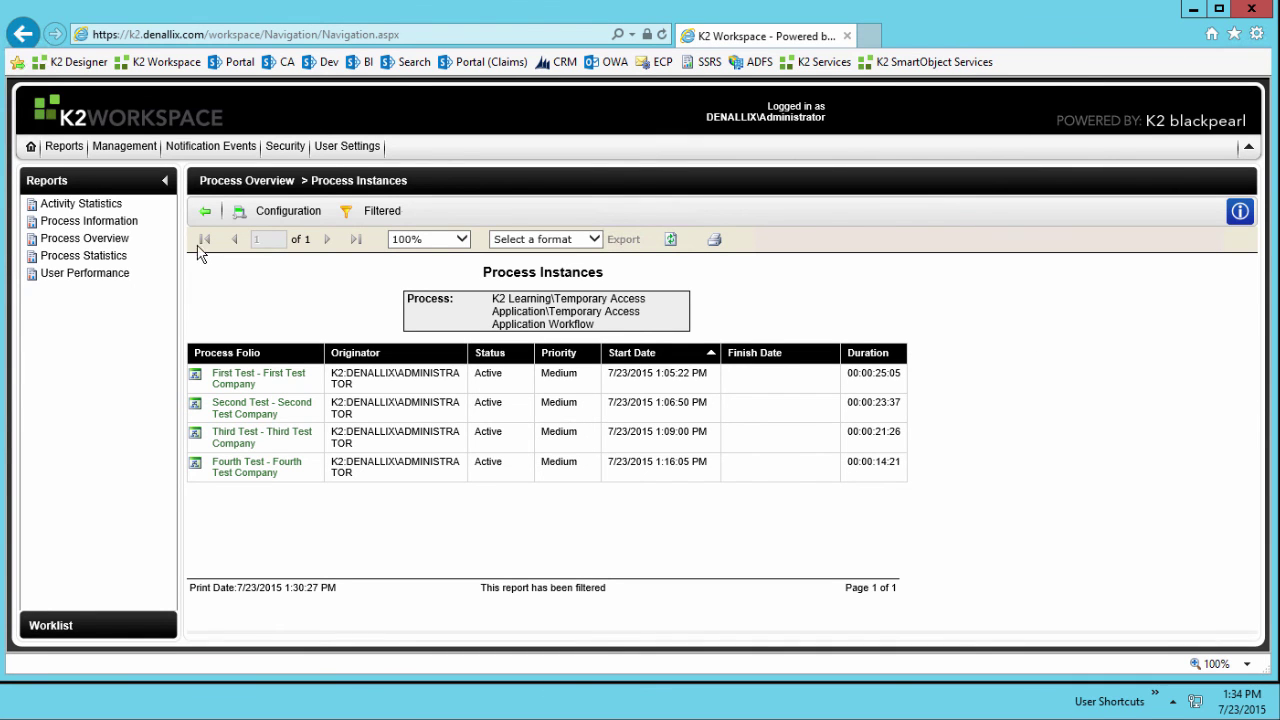
Open the First Test Extend Access item from the Administrator's worklist and submit it with the action Do not extend access.
left_click(32, 149)
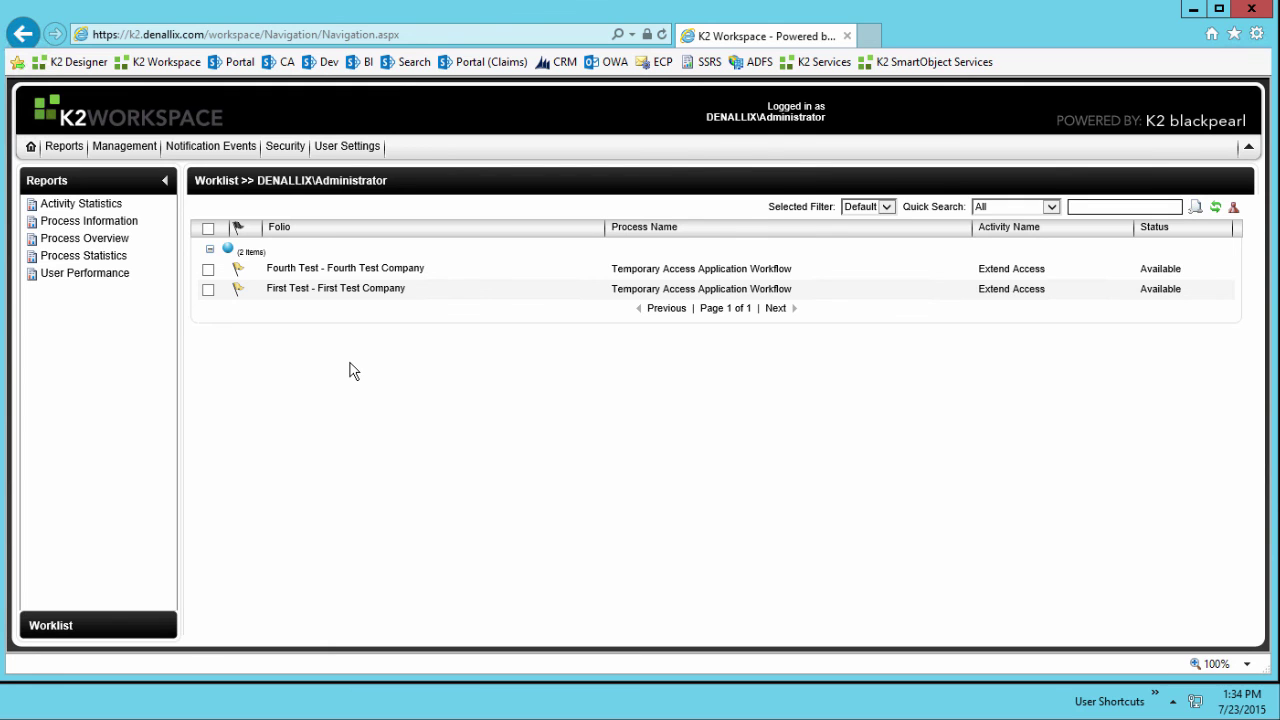
left_click(597, 293)
left_click(537, 306)
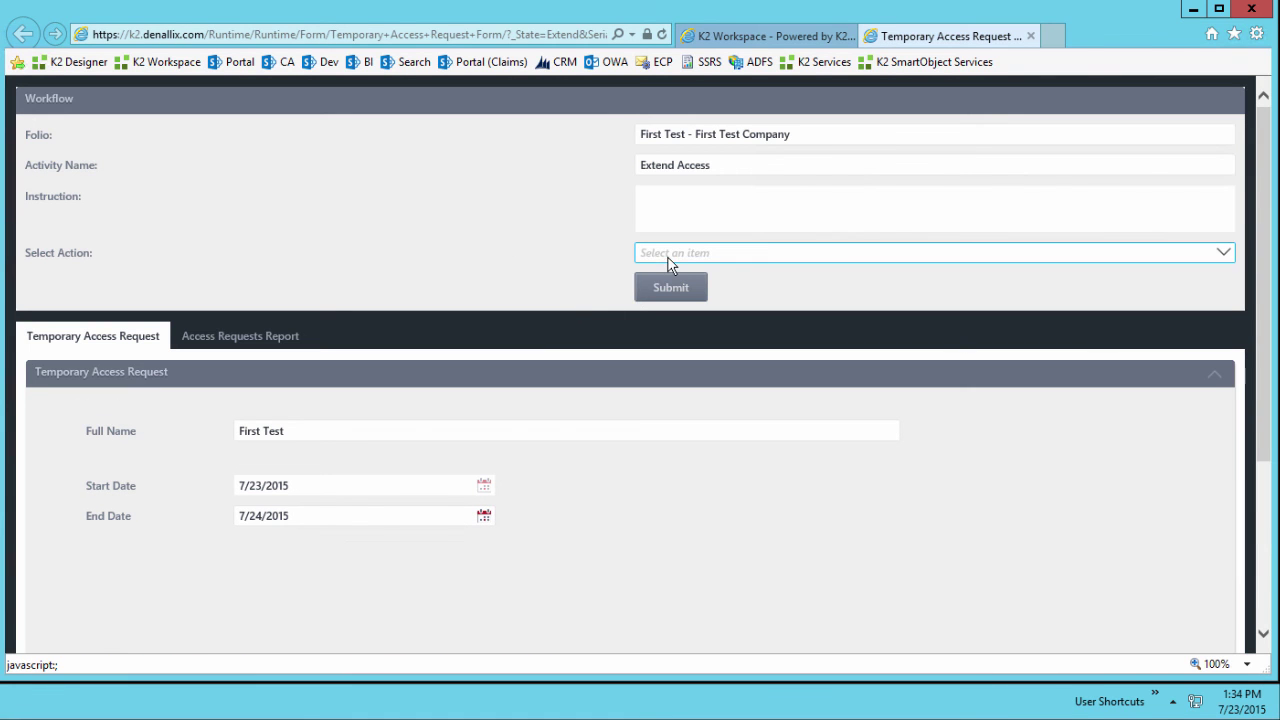
left_click(668, 256)
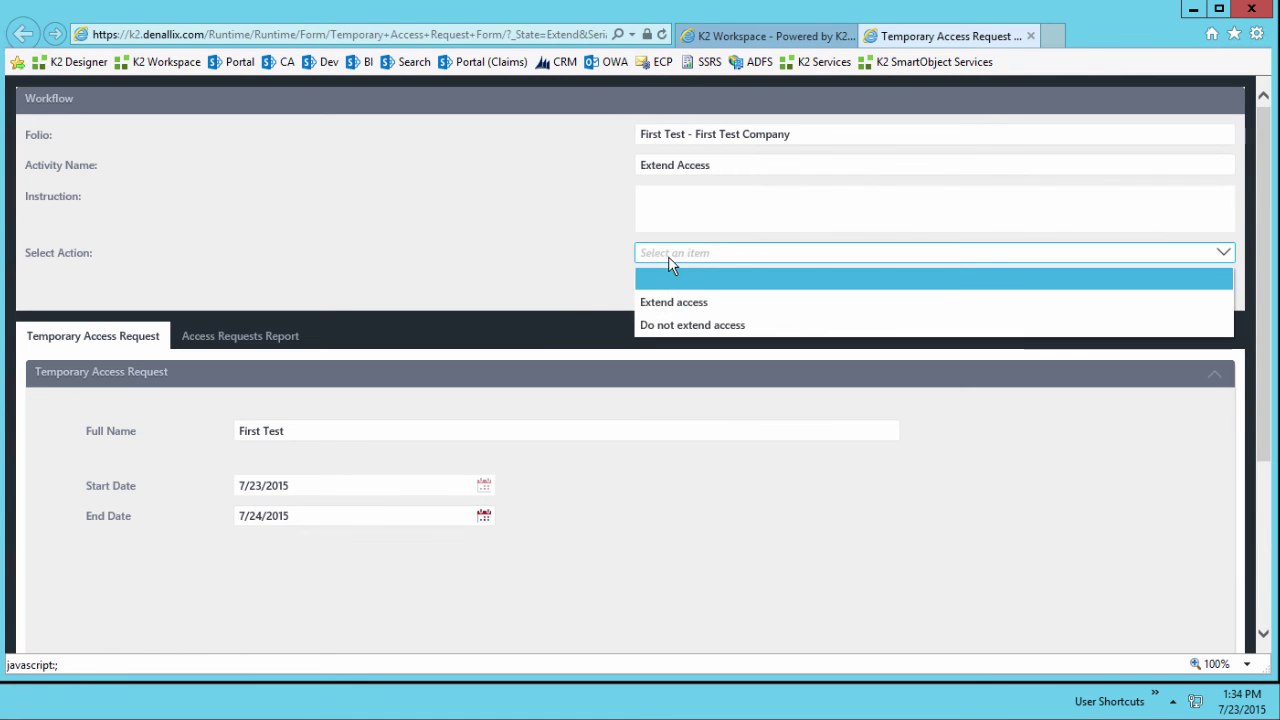
left_click(669, 324)
left_click(677, 291)
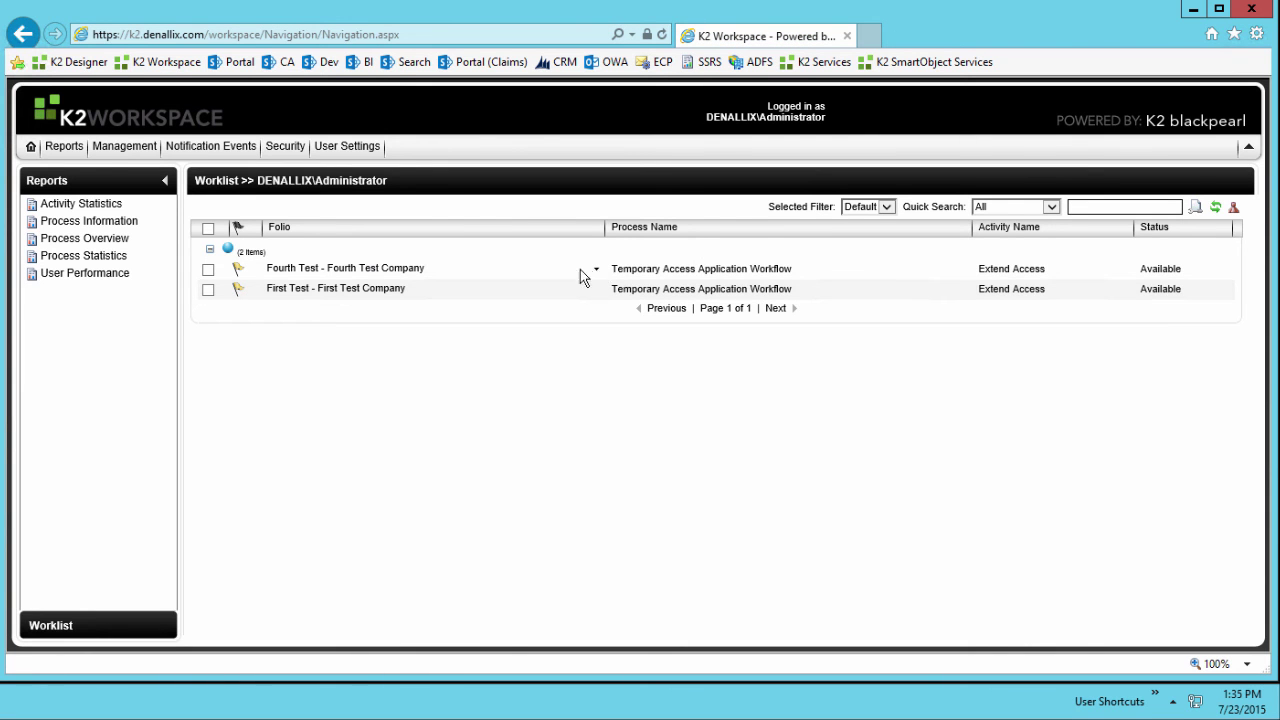
Open the Fourth Test Extend Access item from the Administrator's worklist and set its End Date to 7/28/2015.
left_click(596, 270)
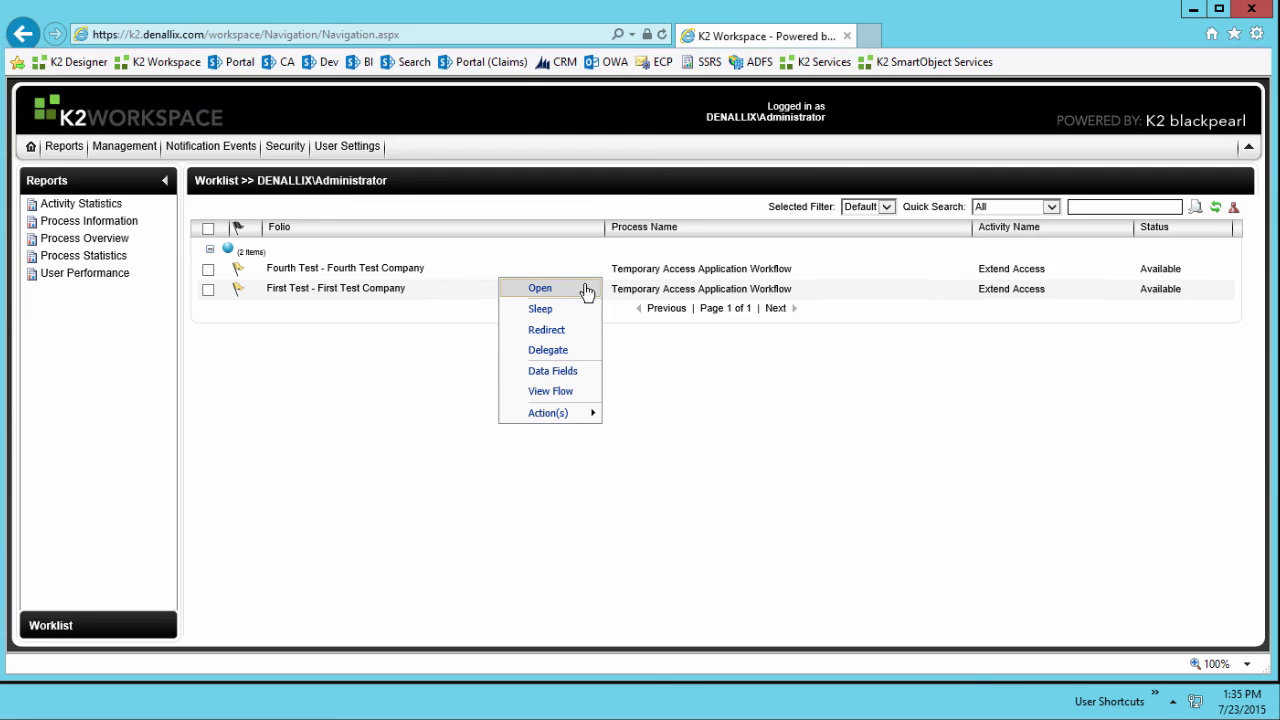
left_click(587, 289)
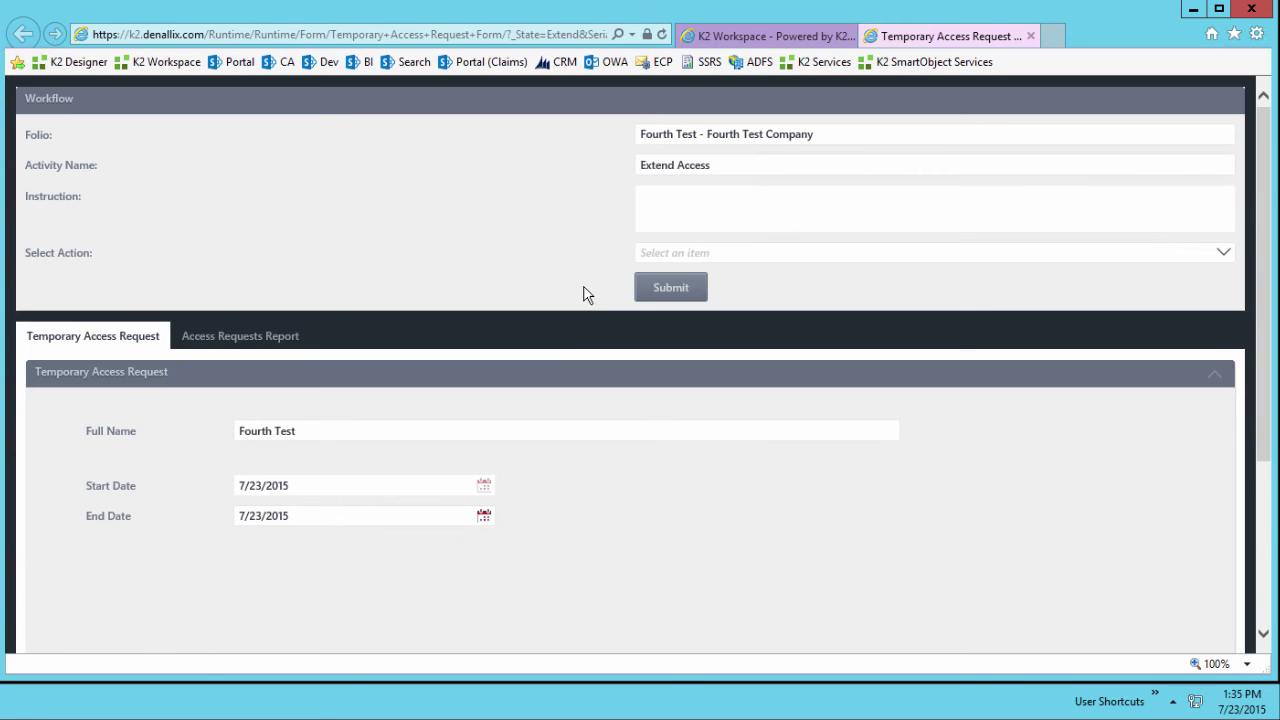
left_click(484, 518)
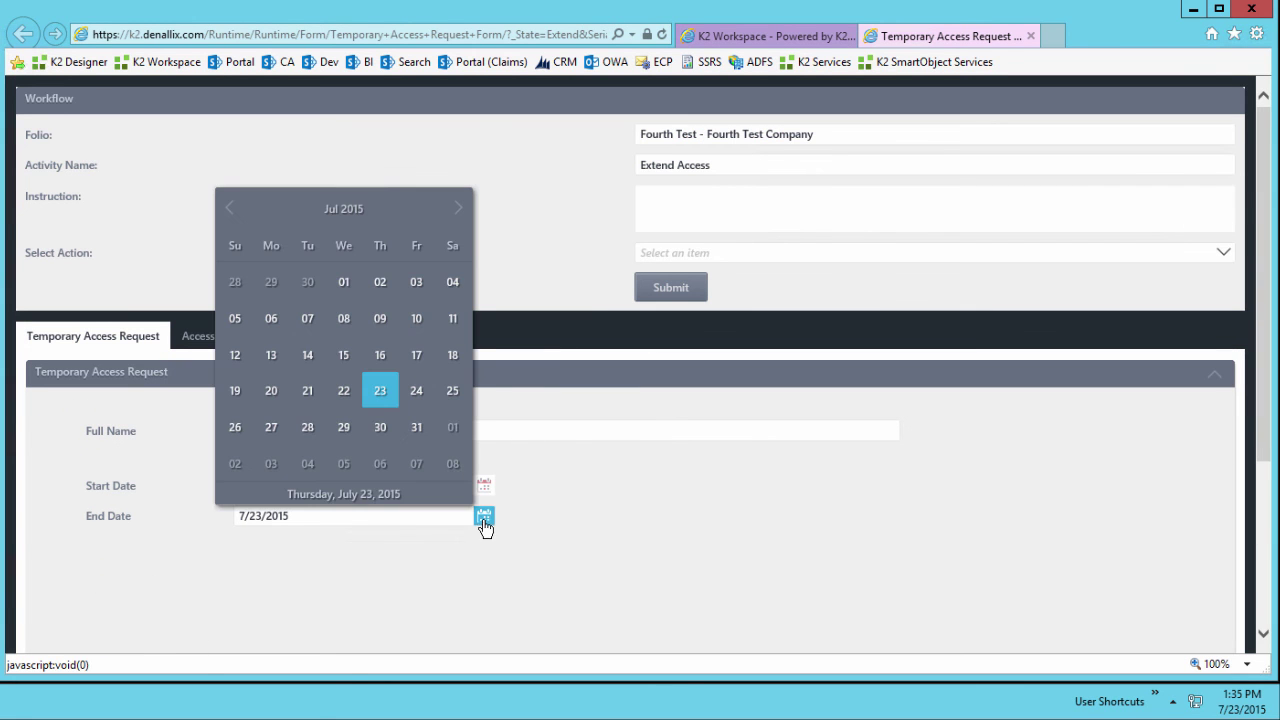
left_click(306, 428)
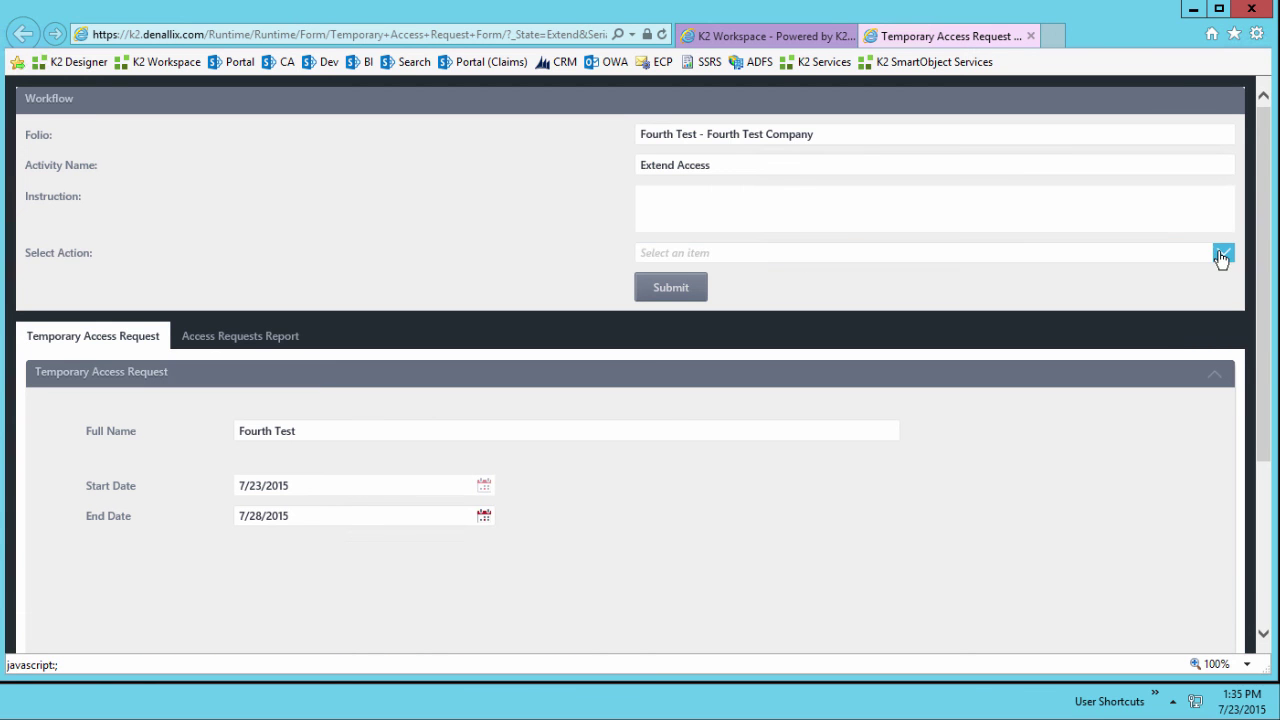
Submit the Fourth Test item with the action Extend access and refresh the worklist.
left_click(1222, 256)
left_click(680, 302)
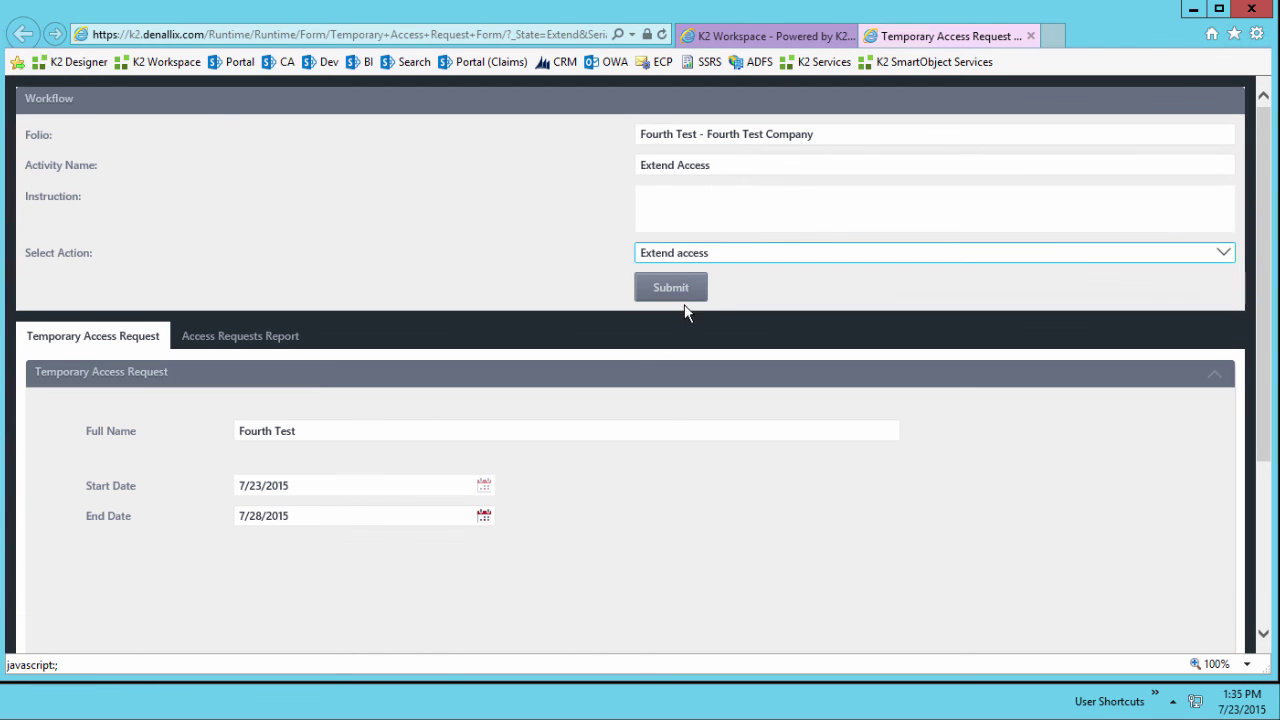
left_click(686, 292)
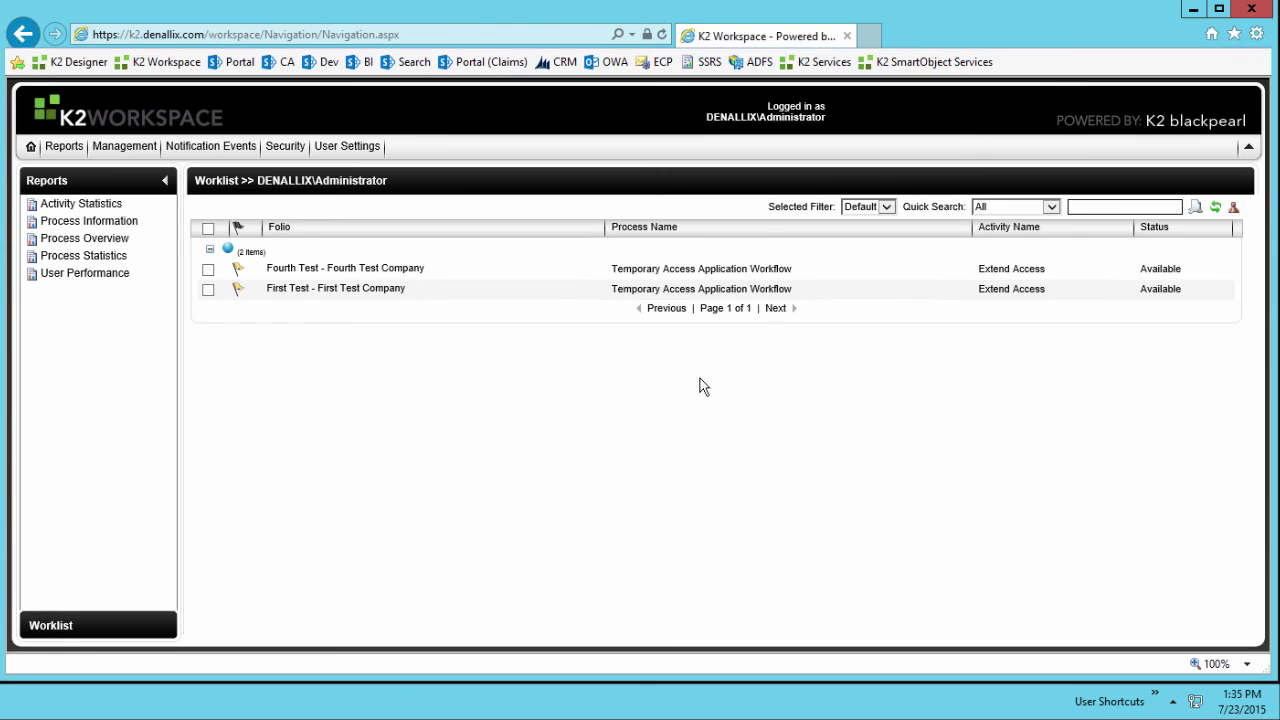
left_click(1216, 209)
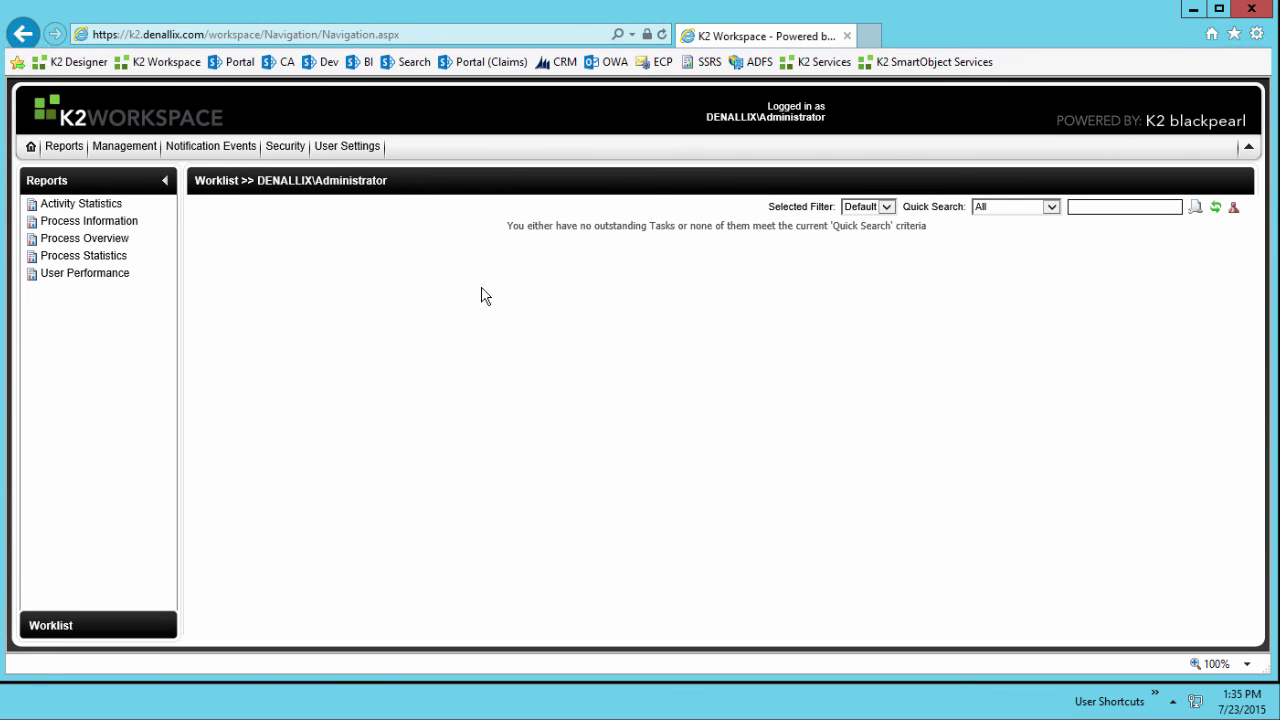
From the Process Overview report for Temporary Access Application Workflow, examine the Second Test instance's View Flow and its Extend Access activity summary.
left_click(95, 240)
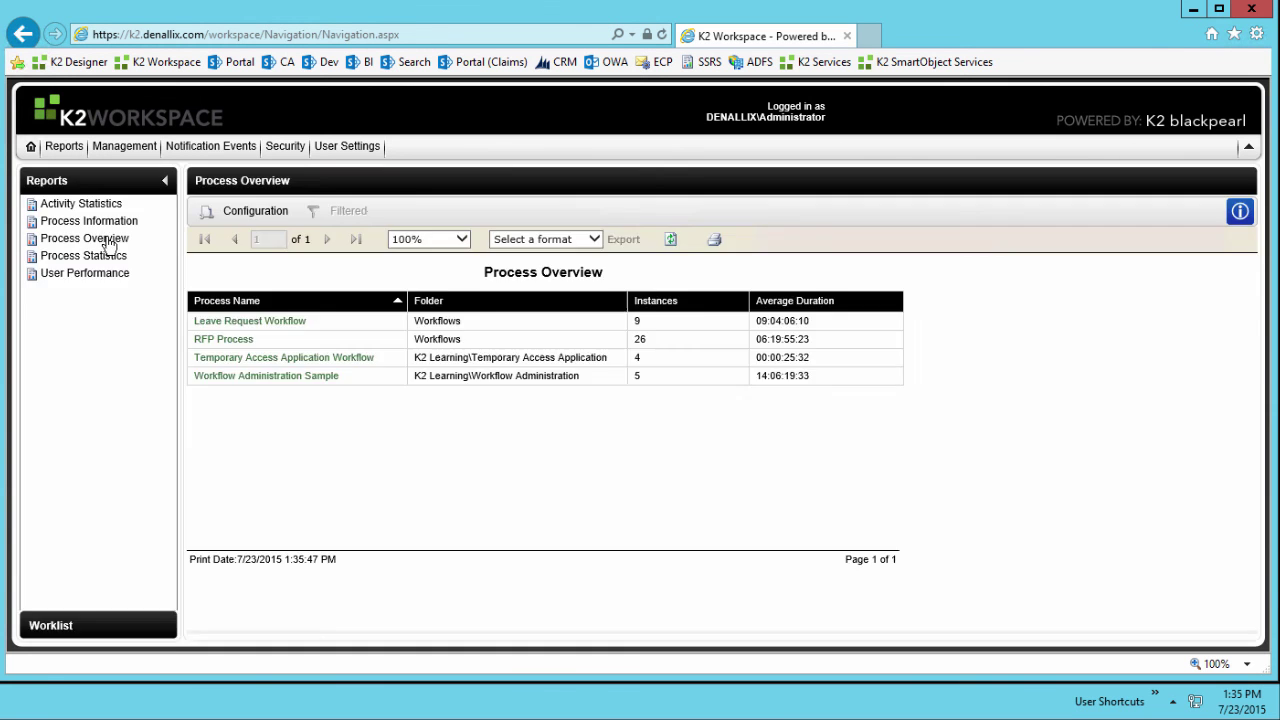
left_click(254, 358)
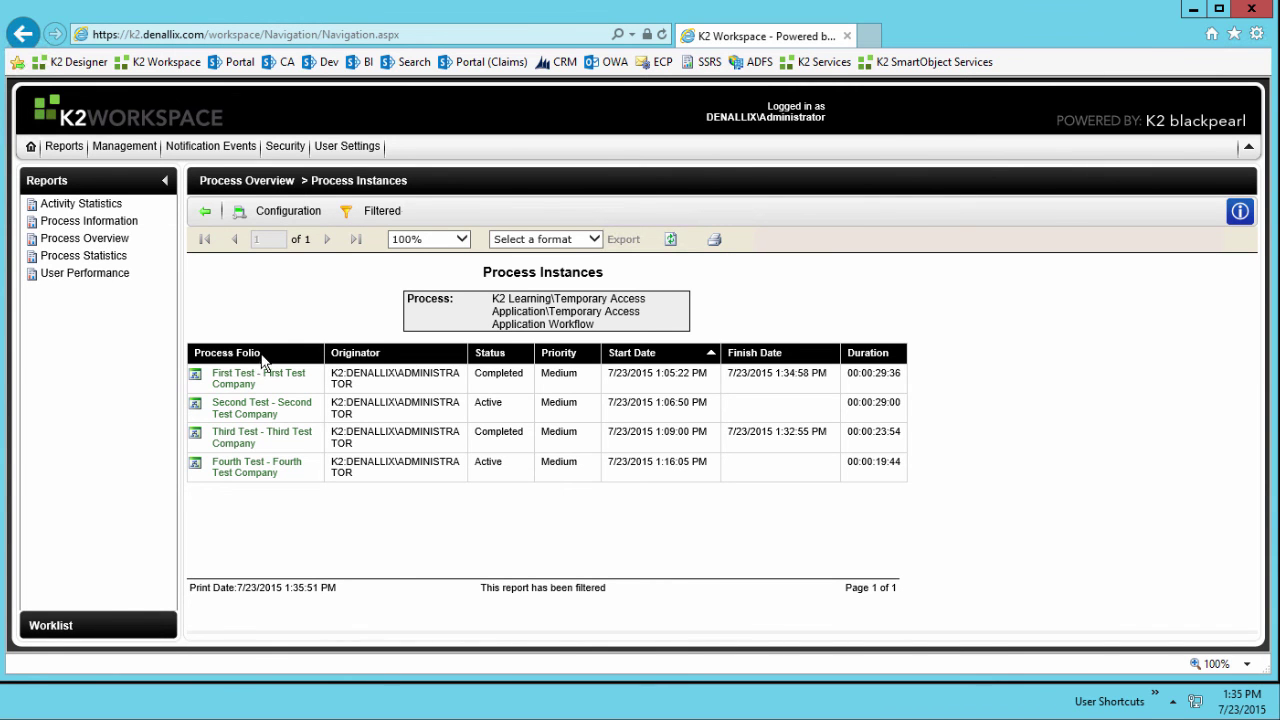
left_click(196, 409)
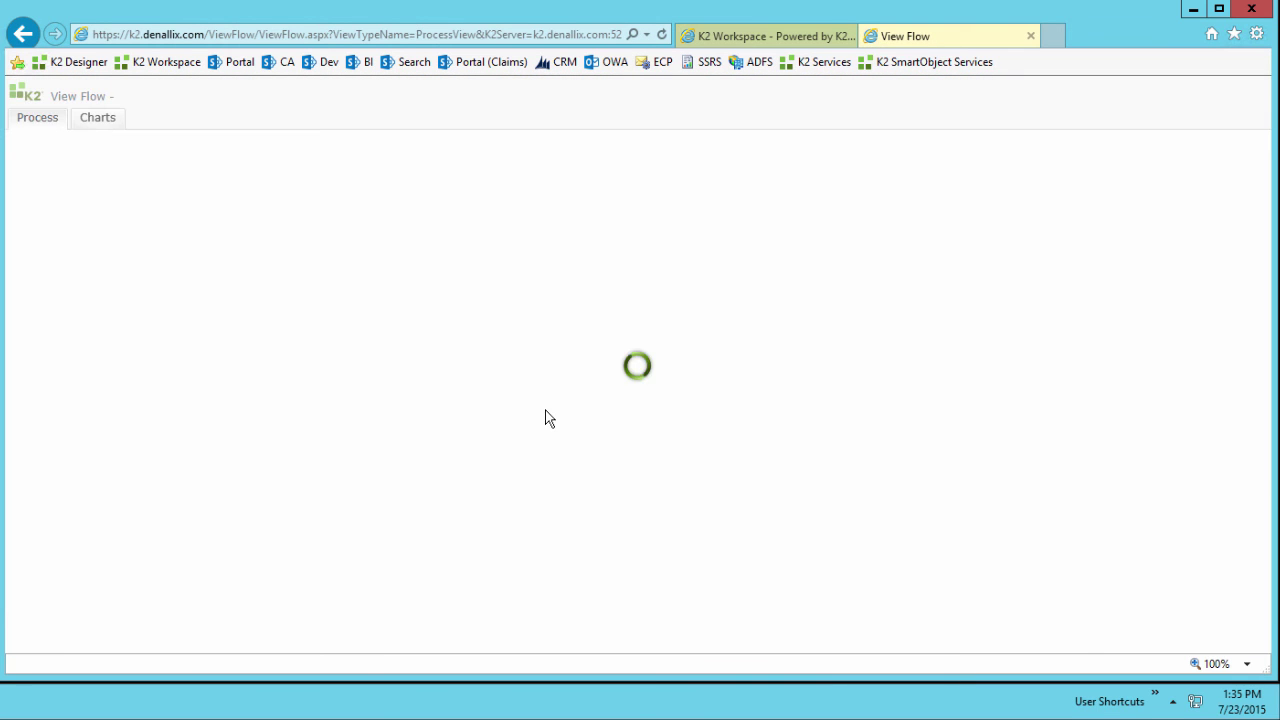
scroll(308, 400, "down", 1)
scroll(308, 400, "down", 4)
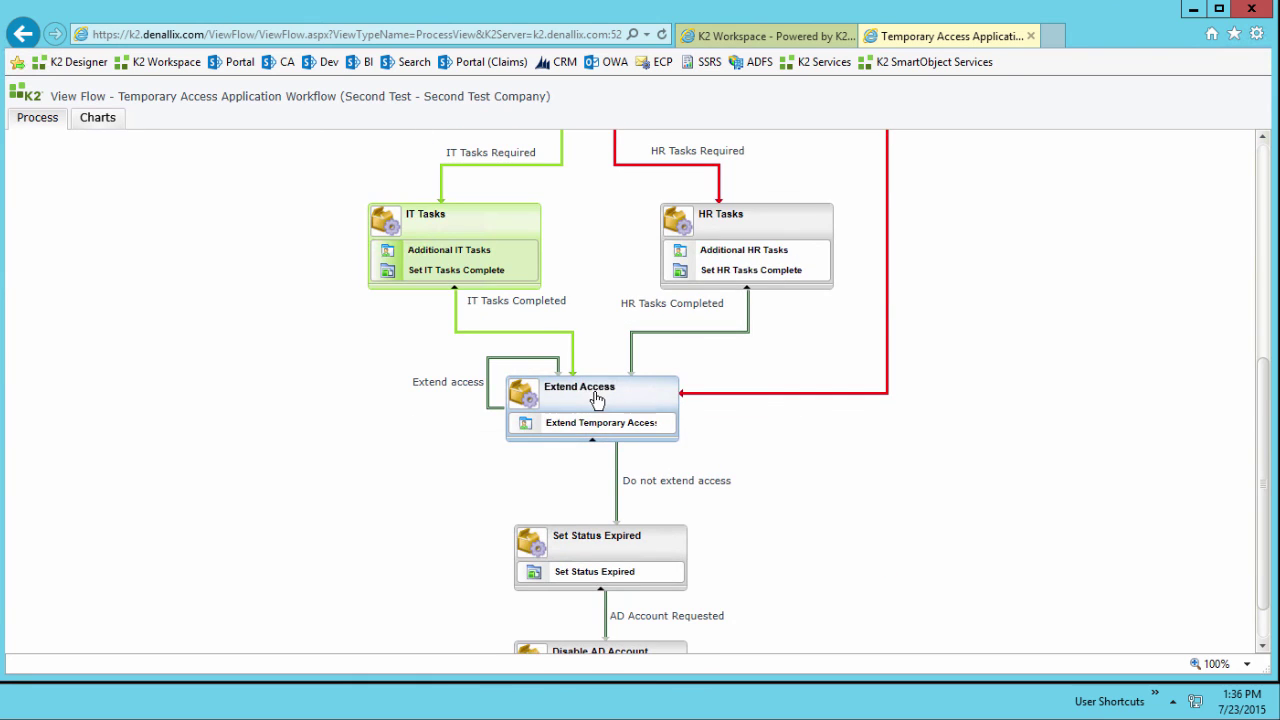
left_click(596, 399)
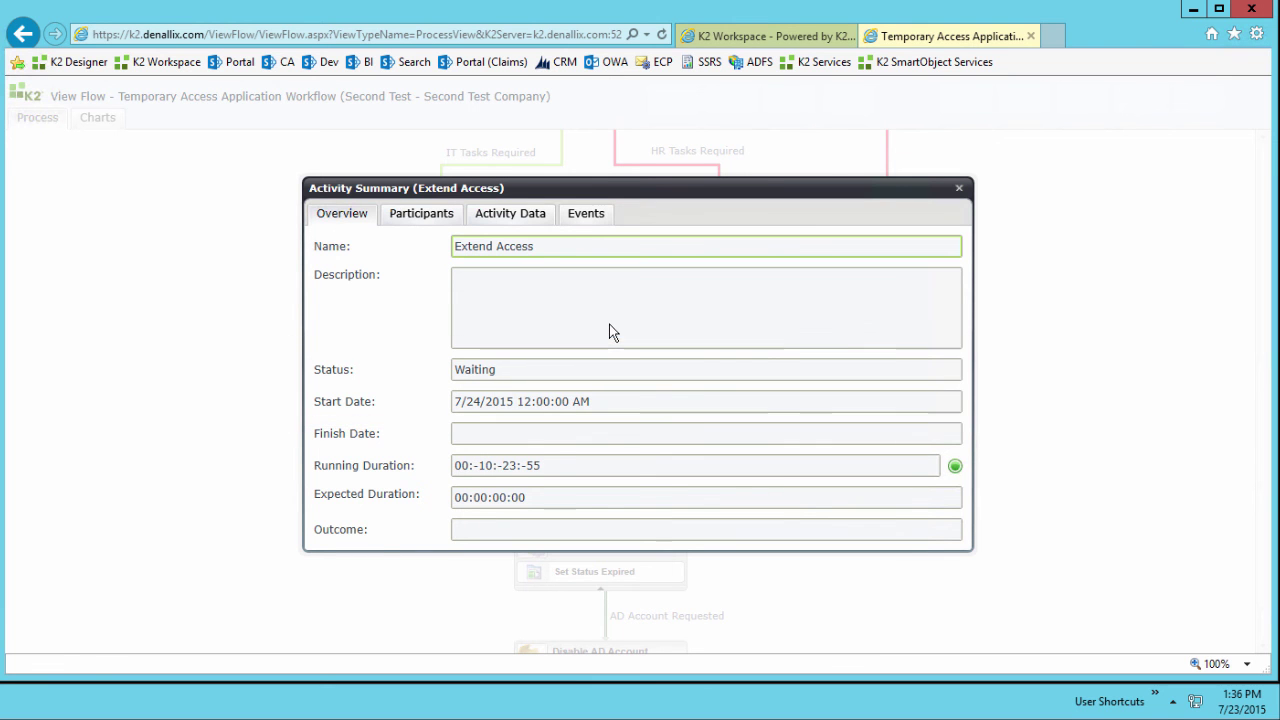
left_click(959, 189)
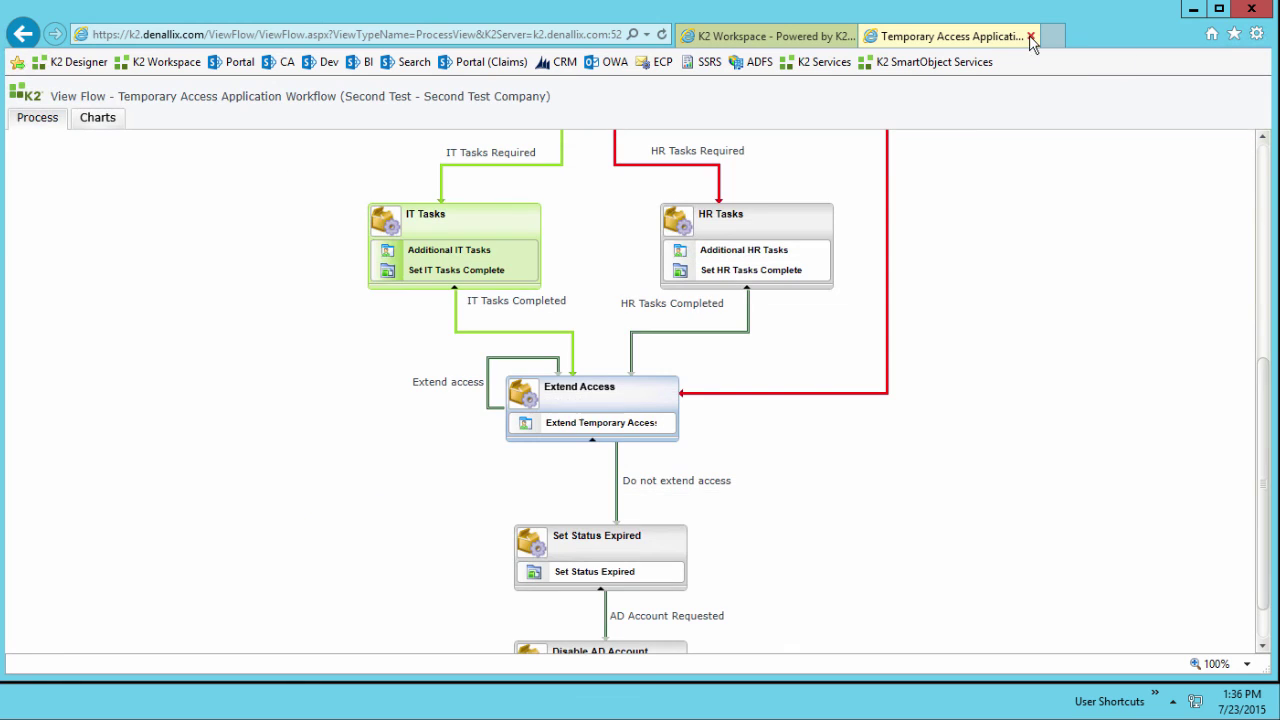
left_click(1030, 37)
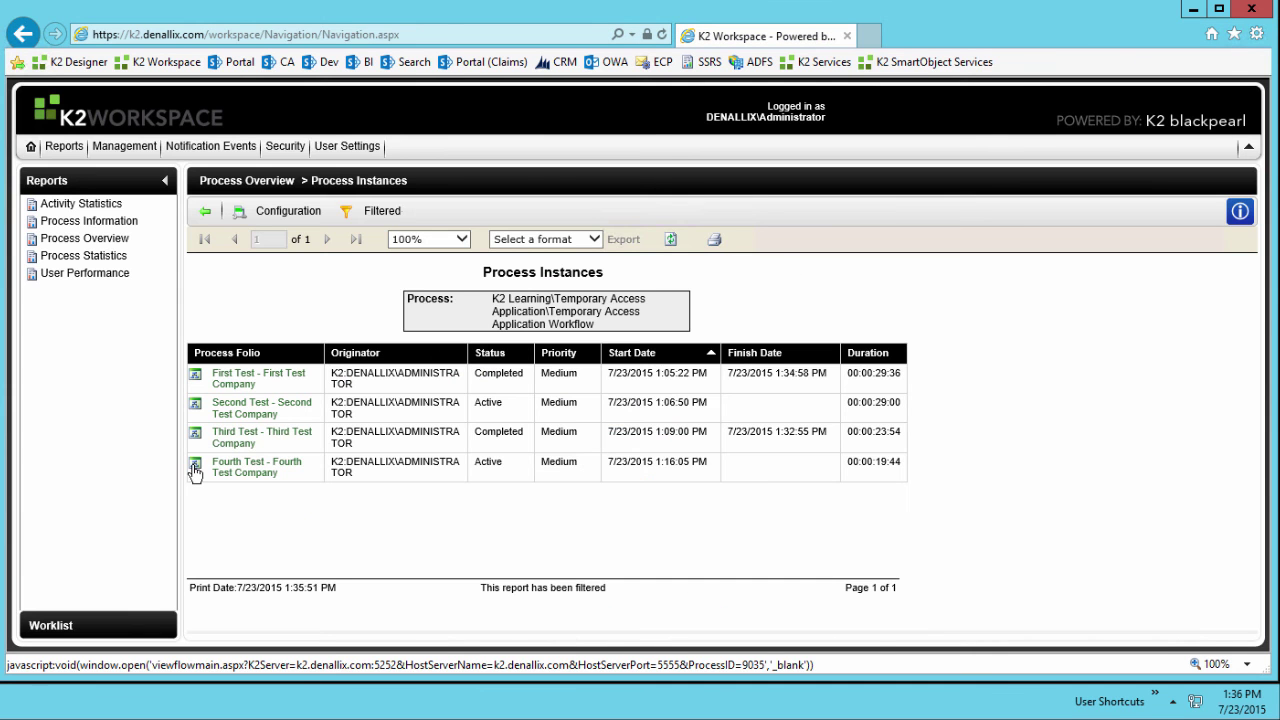
Examine the Fourth Test instance's View Flow and review each Extend Access activity record in its activity summary.
left_click(195, 467)
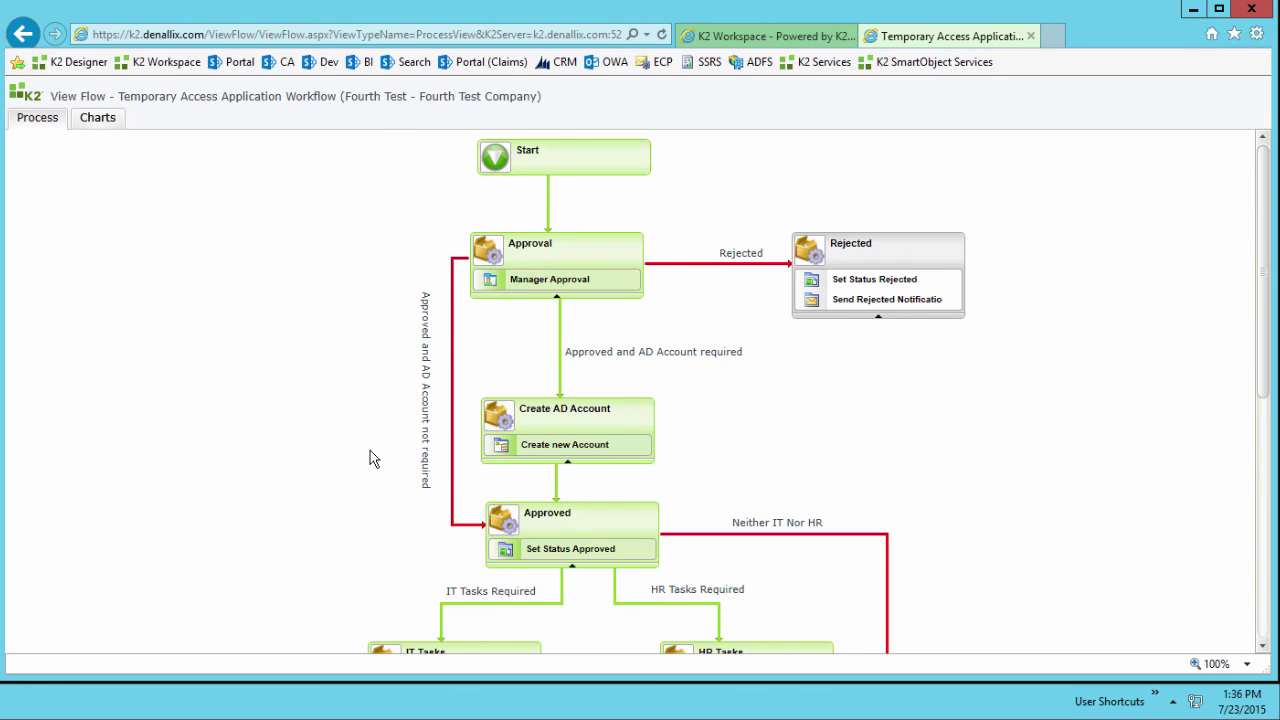
scroll(370, 451, "down", 5)
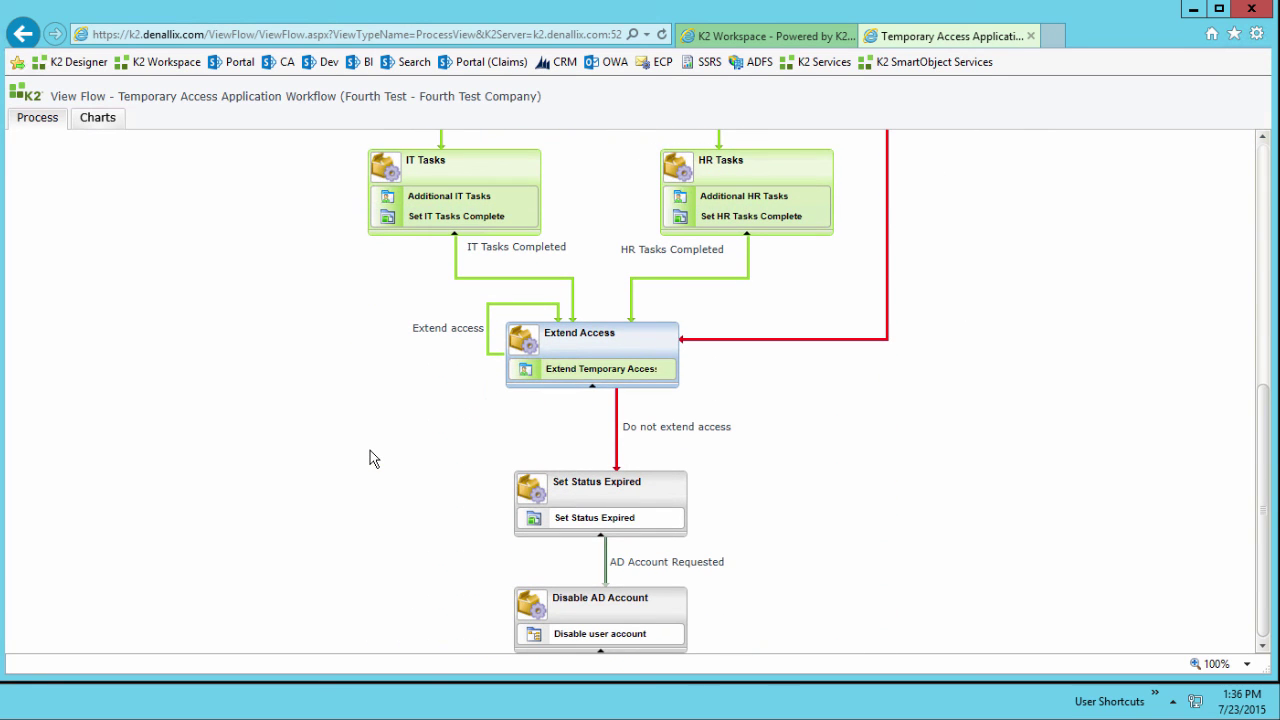
left_click(600, 340)
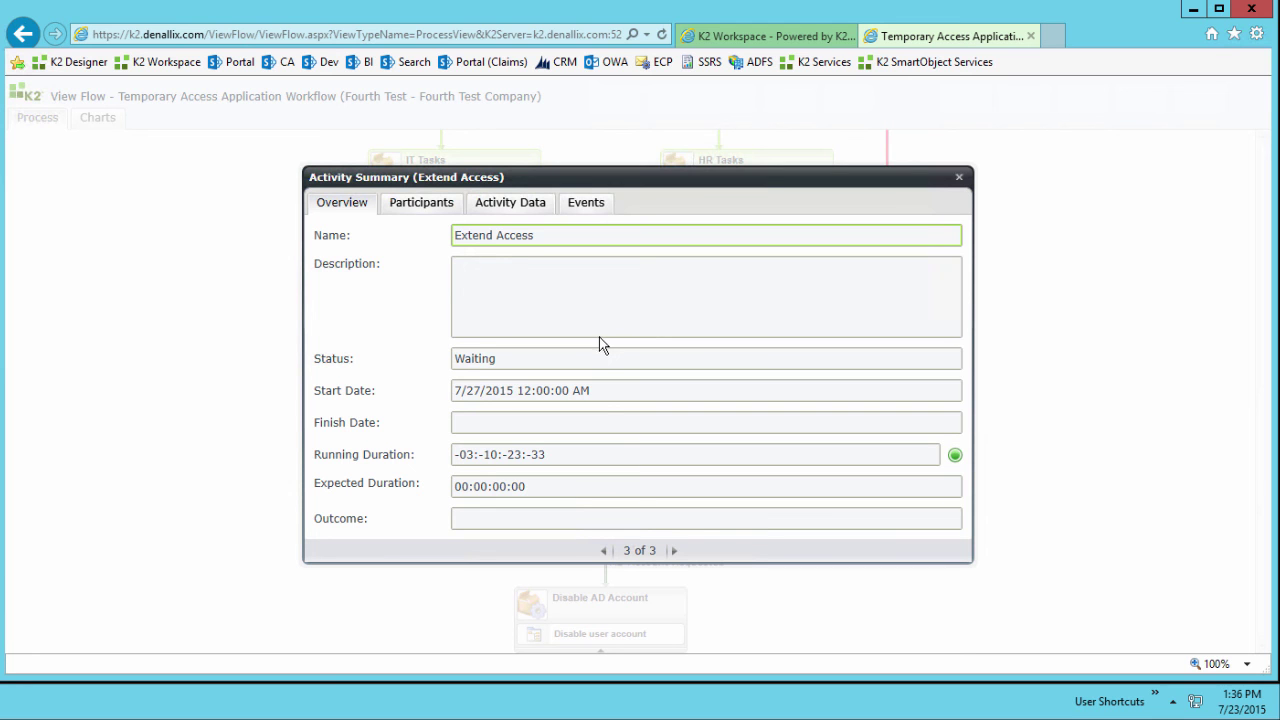
left_click(604, 551)
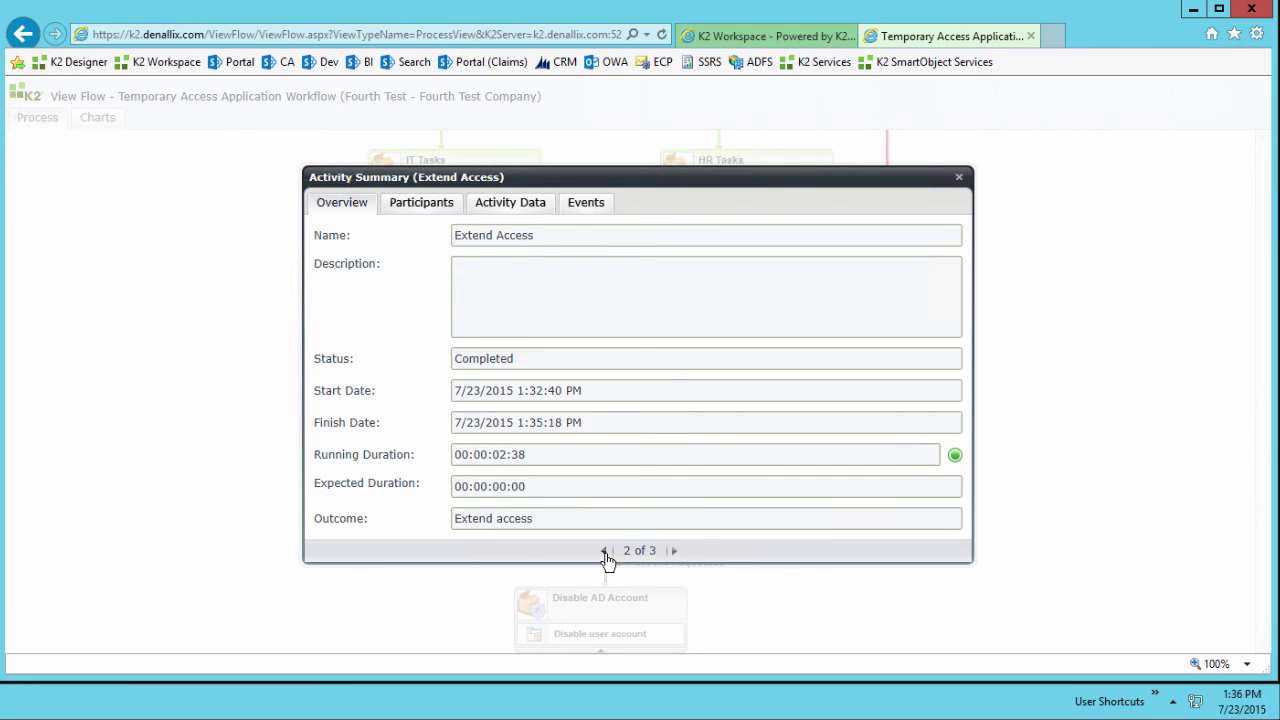
left_click(604, 551)
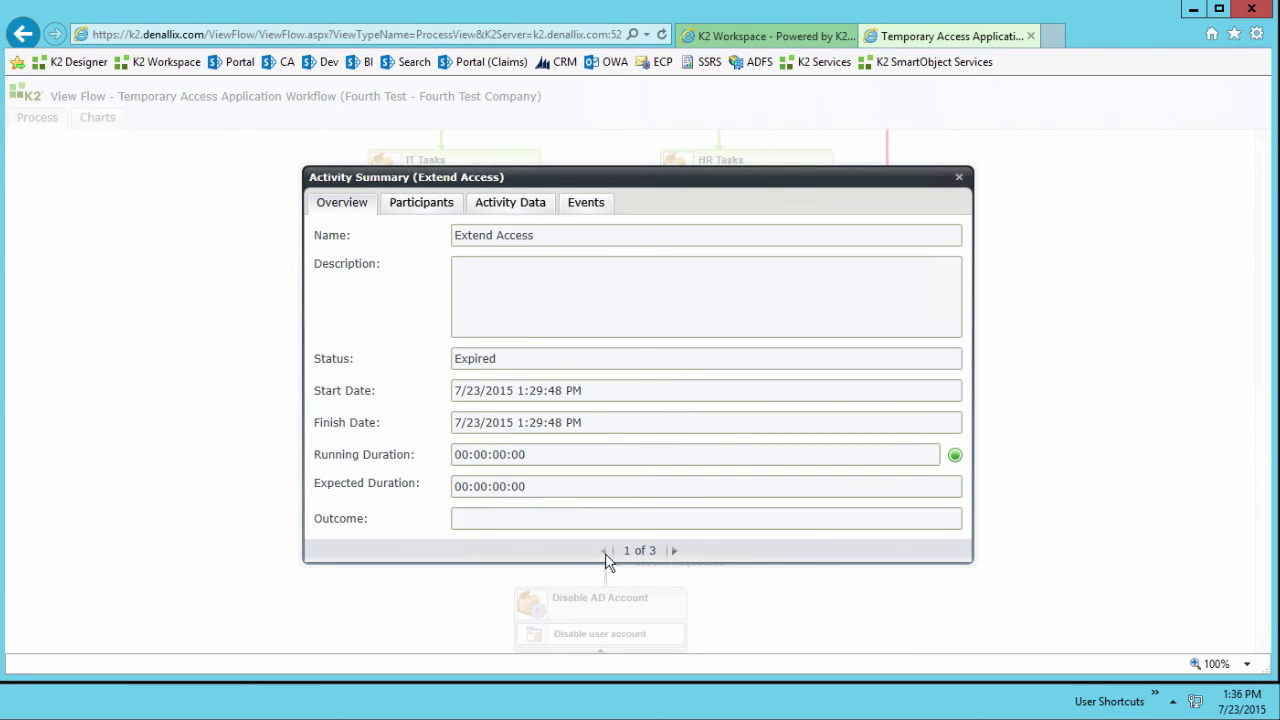
left_click(673, 551)
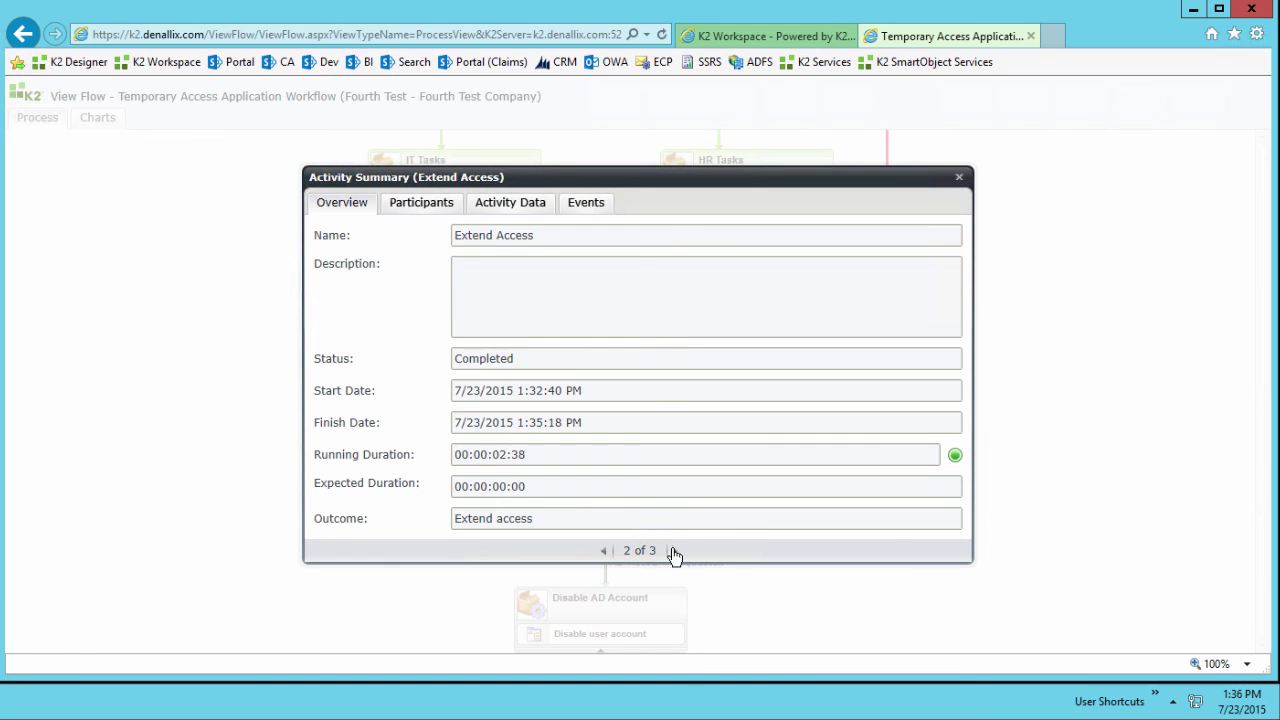
left_click(673, 551)
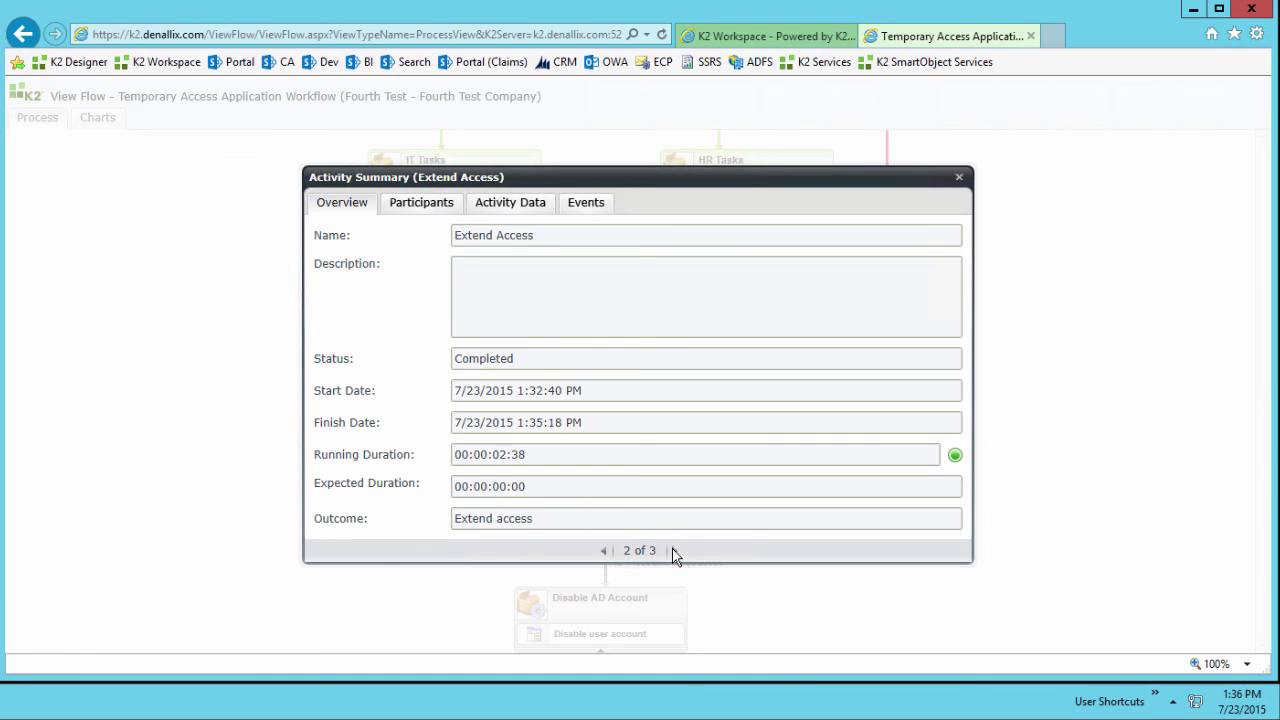